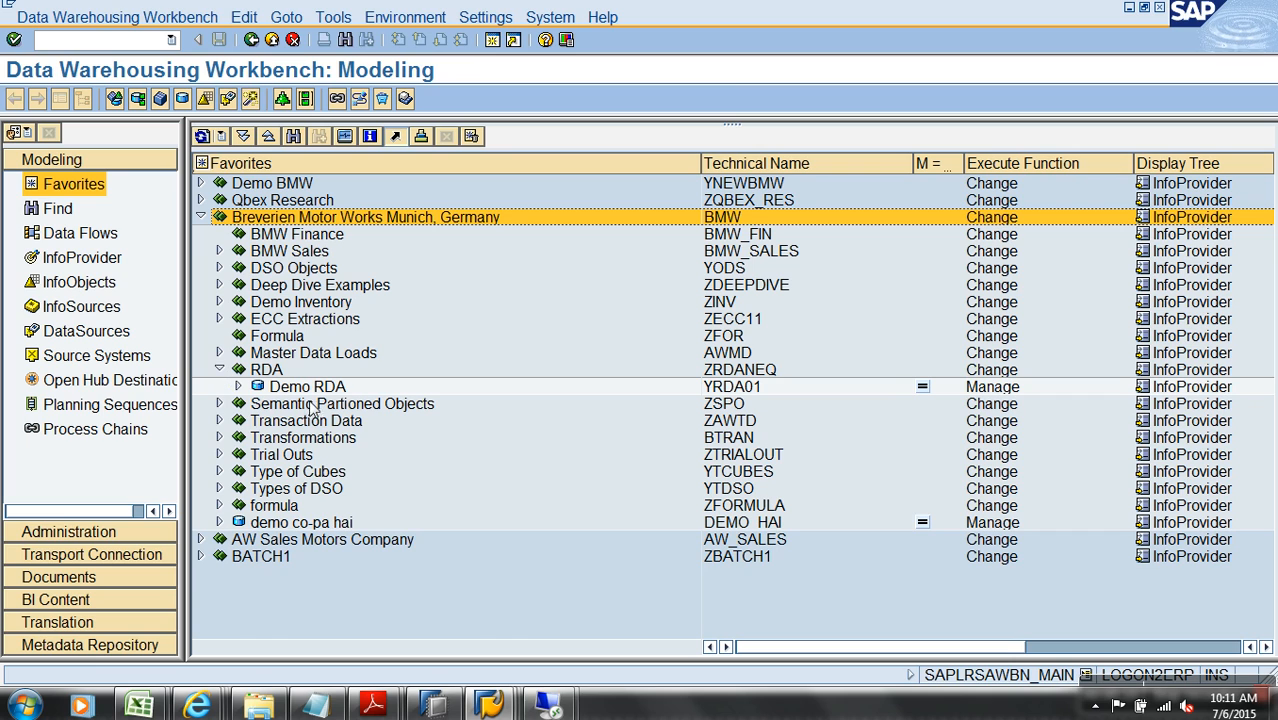
Step: Start a new HybridProvider in the RDA InfoArea, based on the existing DataStore YRDA01
left_click(728, 392)
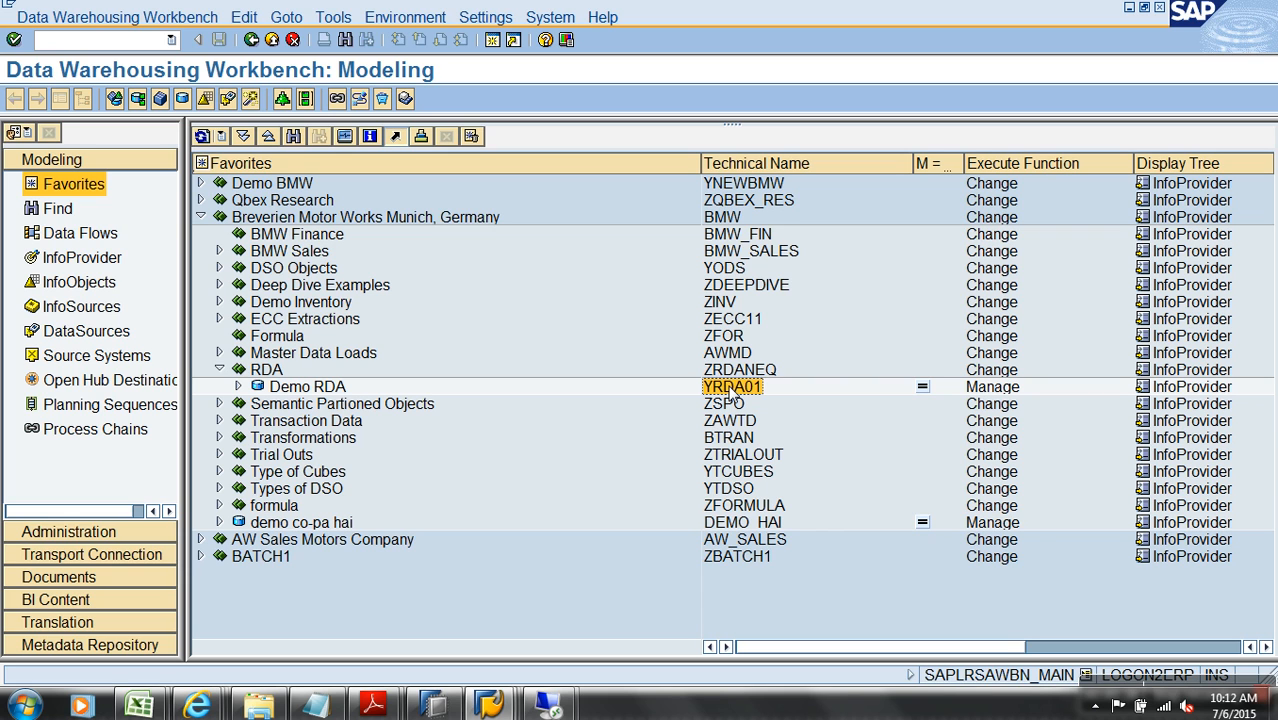
right_click(268, 370)
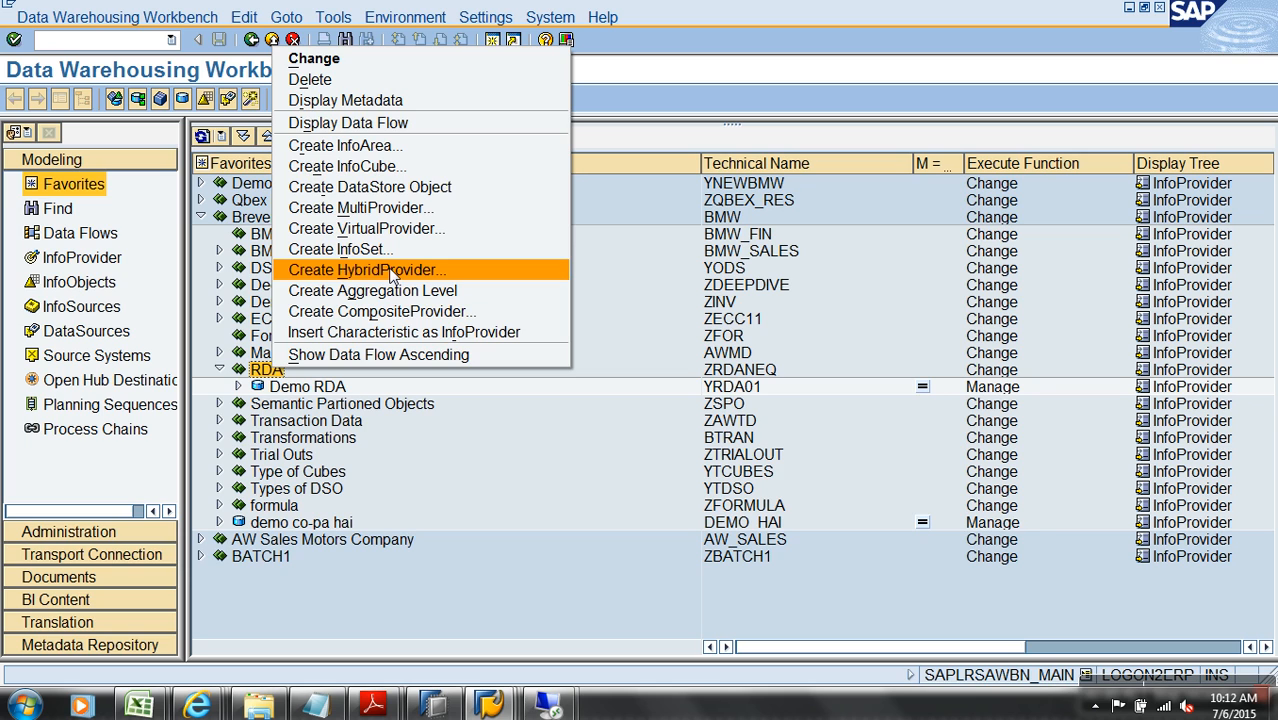
left_click(390, 270)
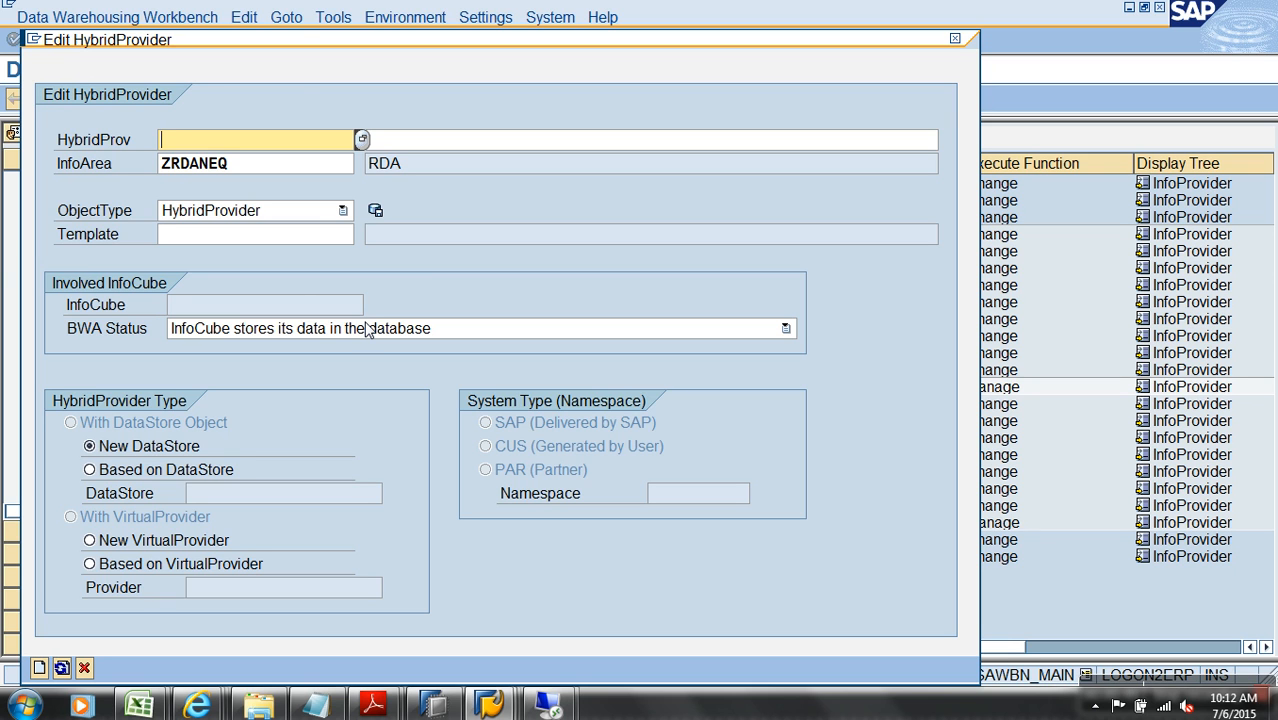
left_click_drag(305, 46, 444, 17)
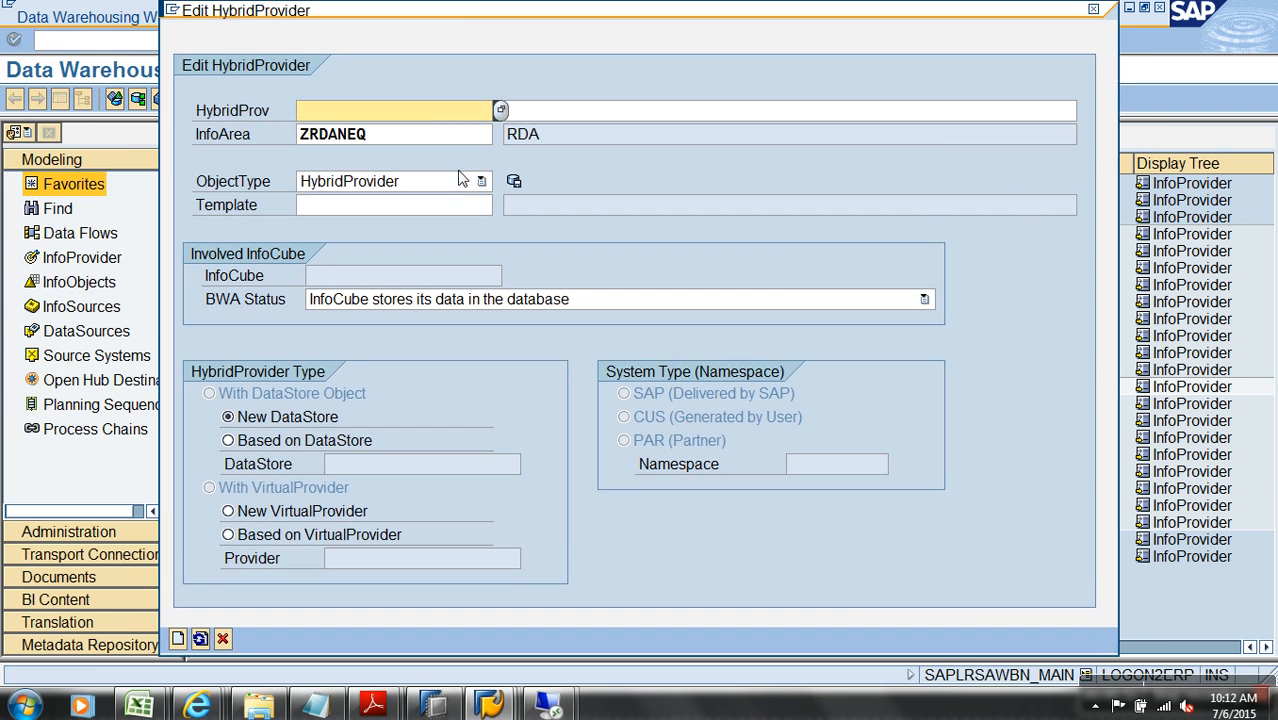
left_click(326, 441)
left_click(364, 465)
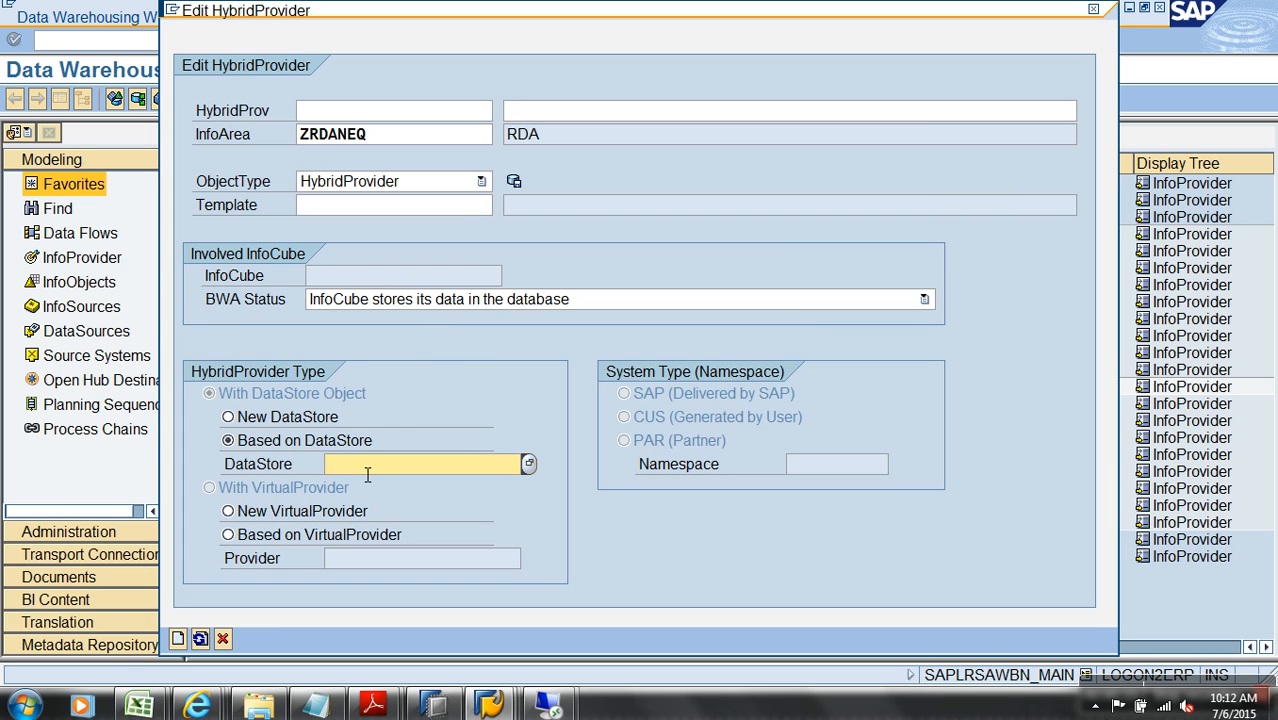
key("alt+Tab")
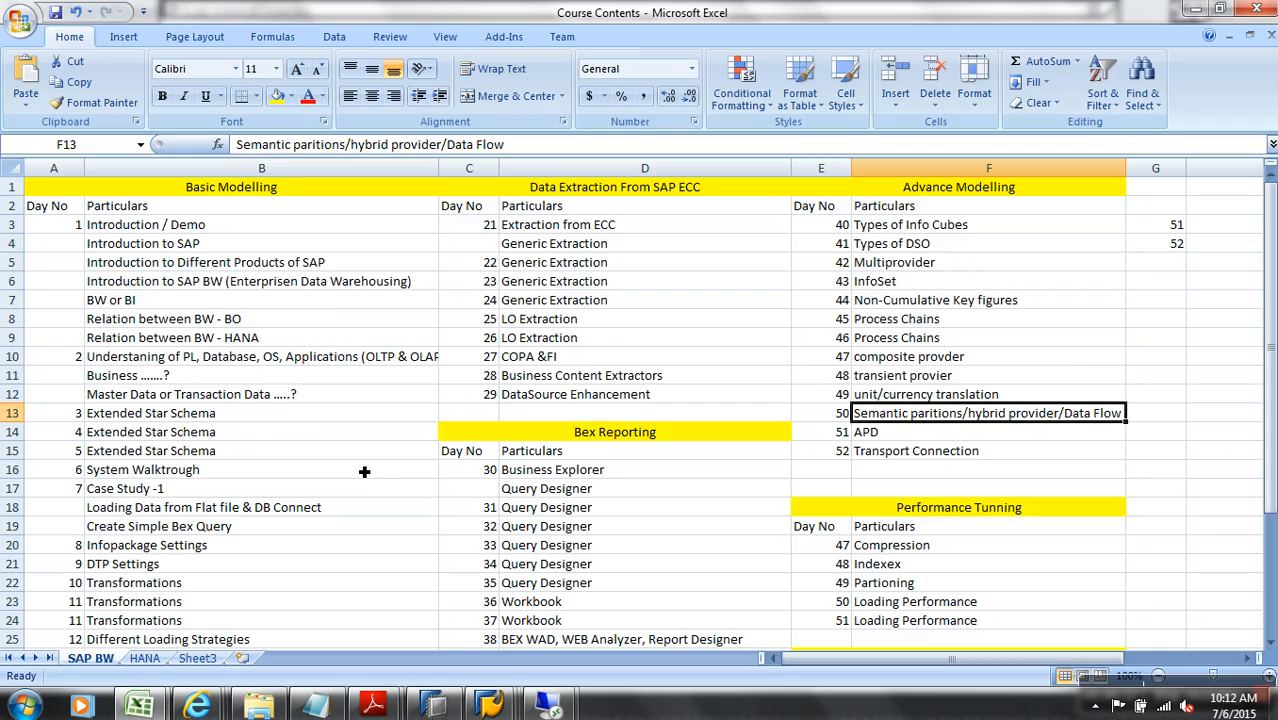
key("alt+Tab")
left_click_drag(528, 9, 606, 10)
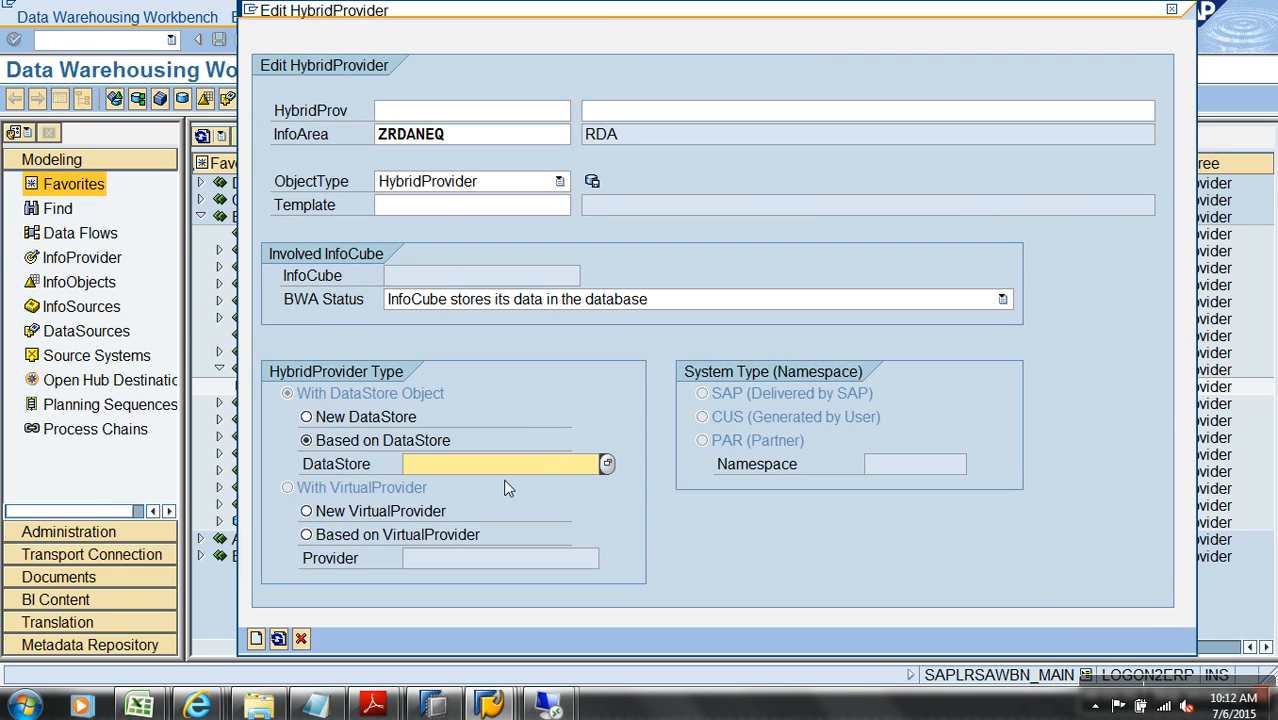
type("YRDA01")
Step: Name the HybridProvider YHY_01 with the description "dEMO hy 01" and create it, accepting the warning
left_click(257, 639)
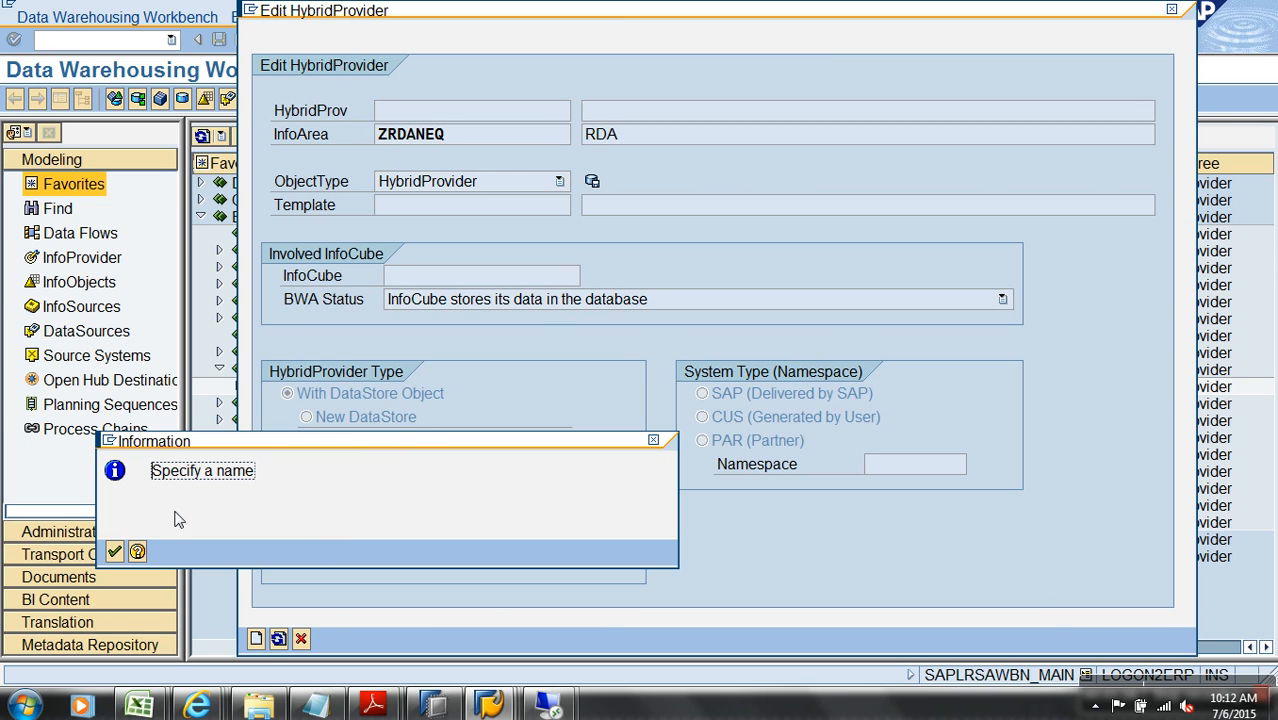
left_click(115, 551)
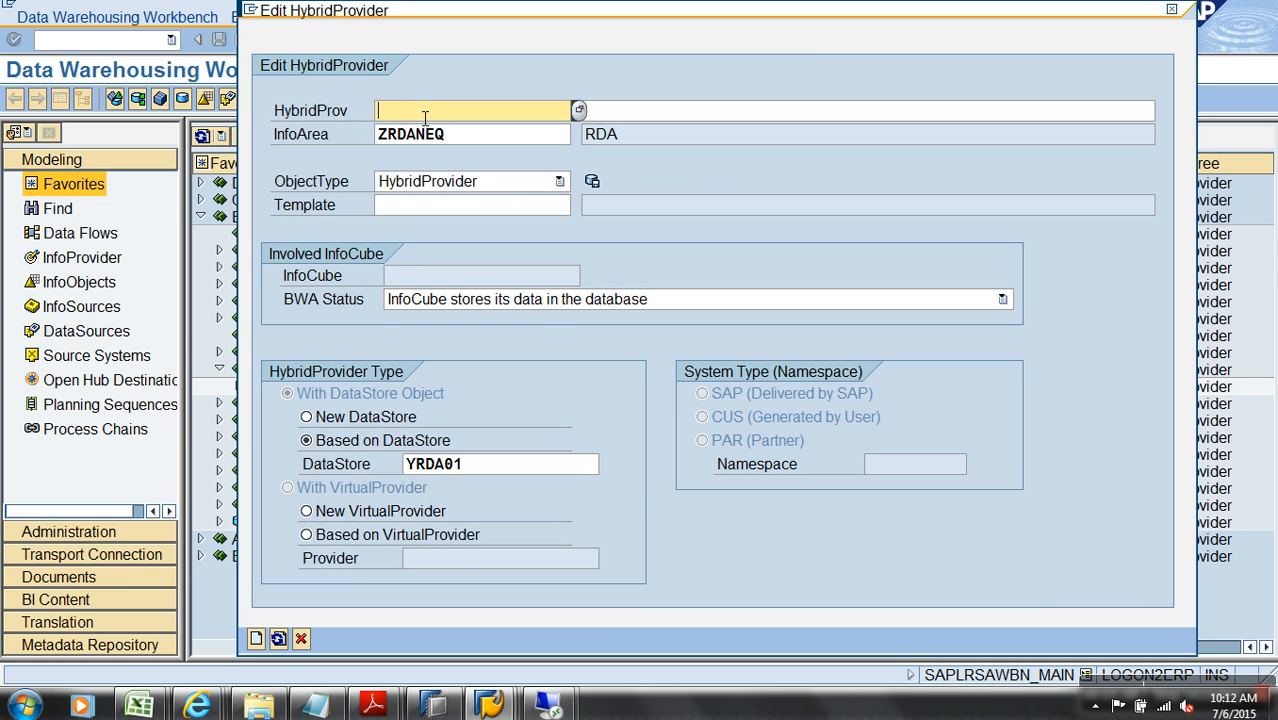
type("YHY_01")
left_click(670, 124)
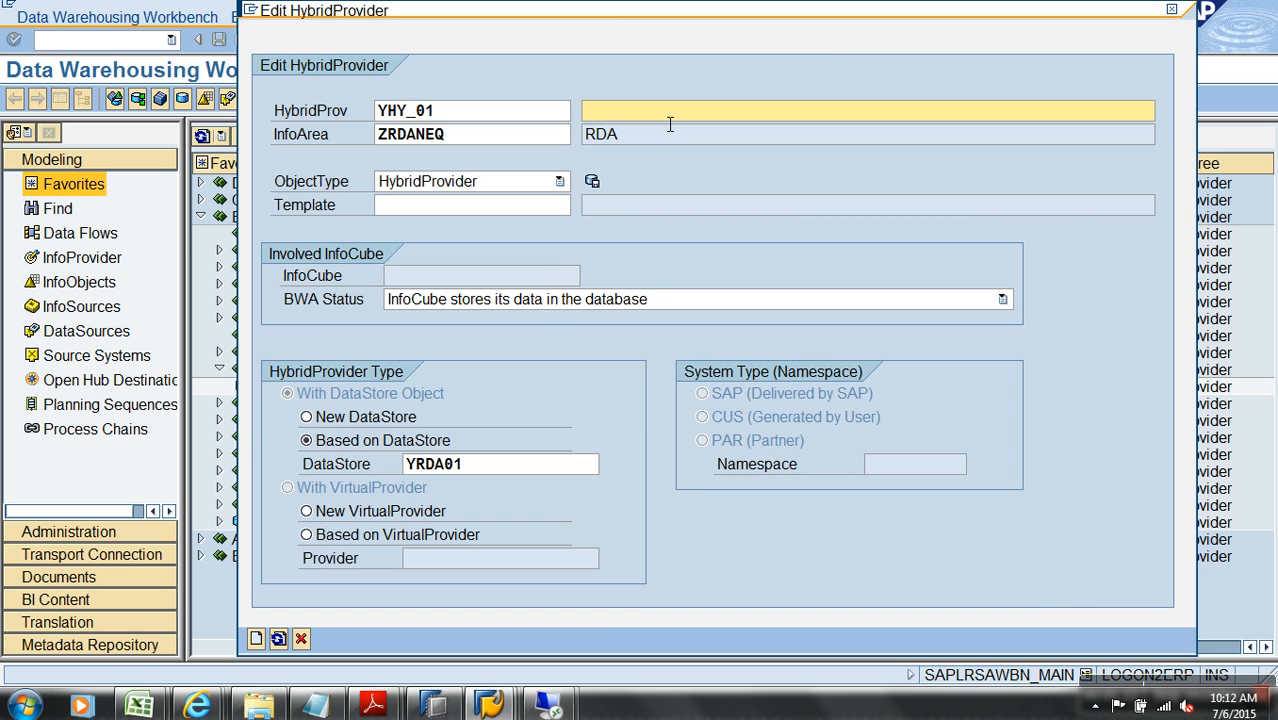
type("dEMO hy 01")
left_click(256, 638)
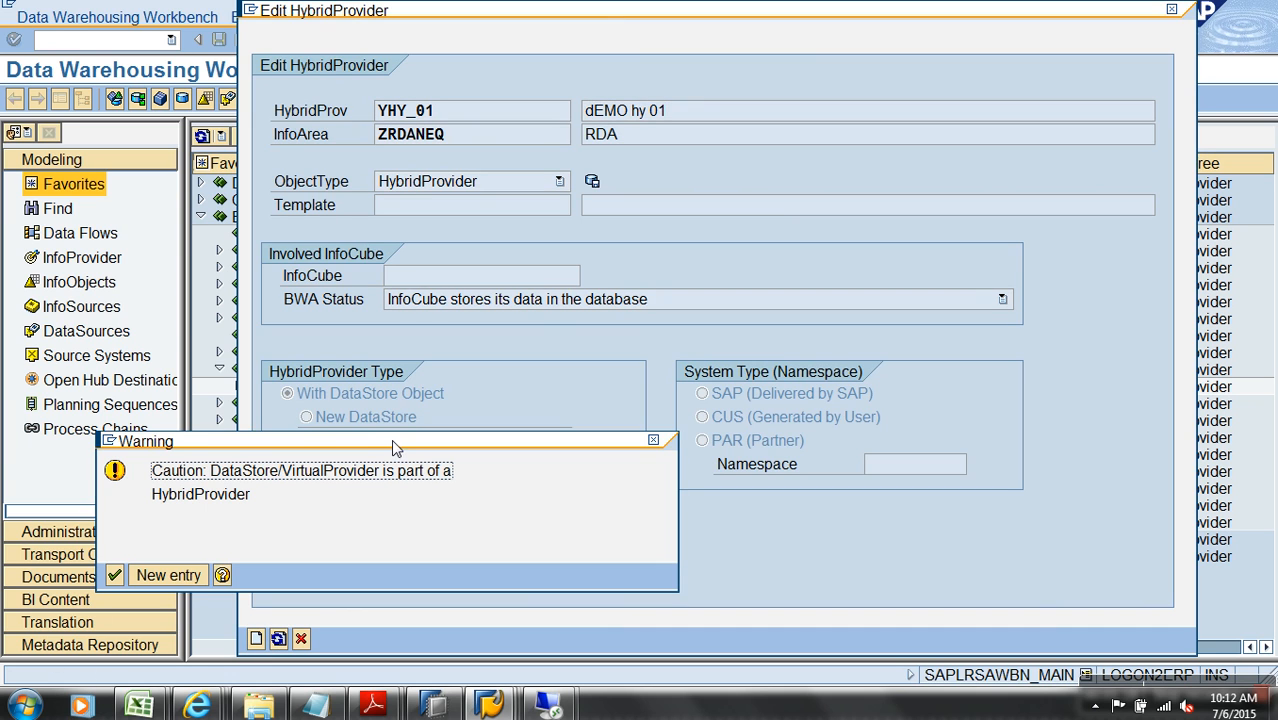
left_click(115, 576)
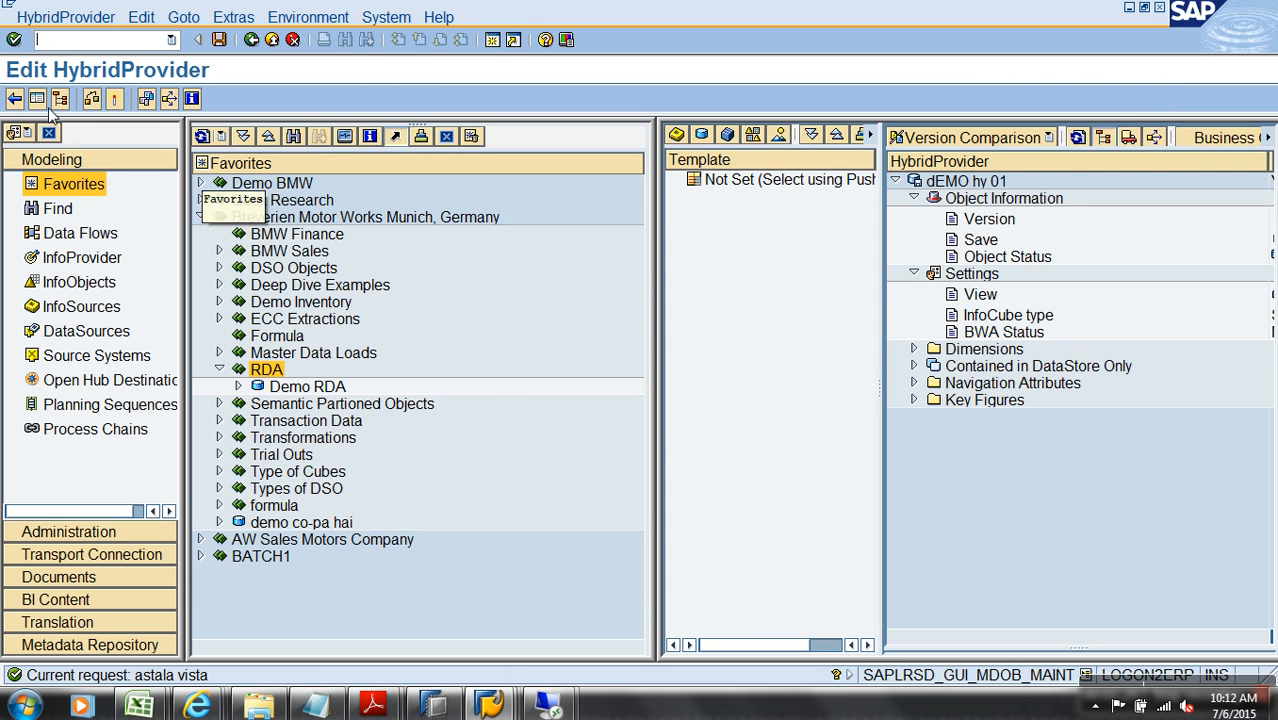
Step: Review the dimensions and key figures of HybridProvider YHY_01 in the full-width editor, and activate it
left_click(36, 99)
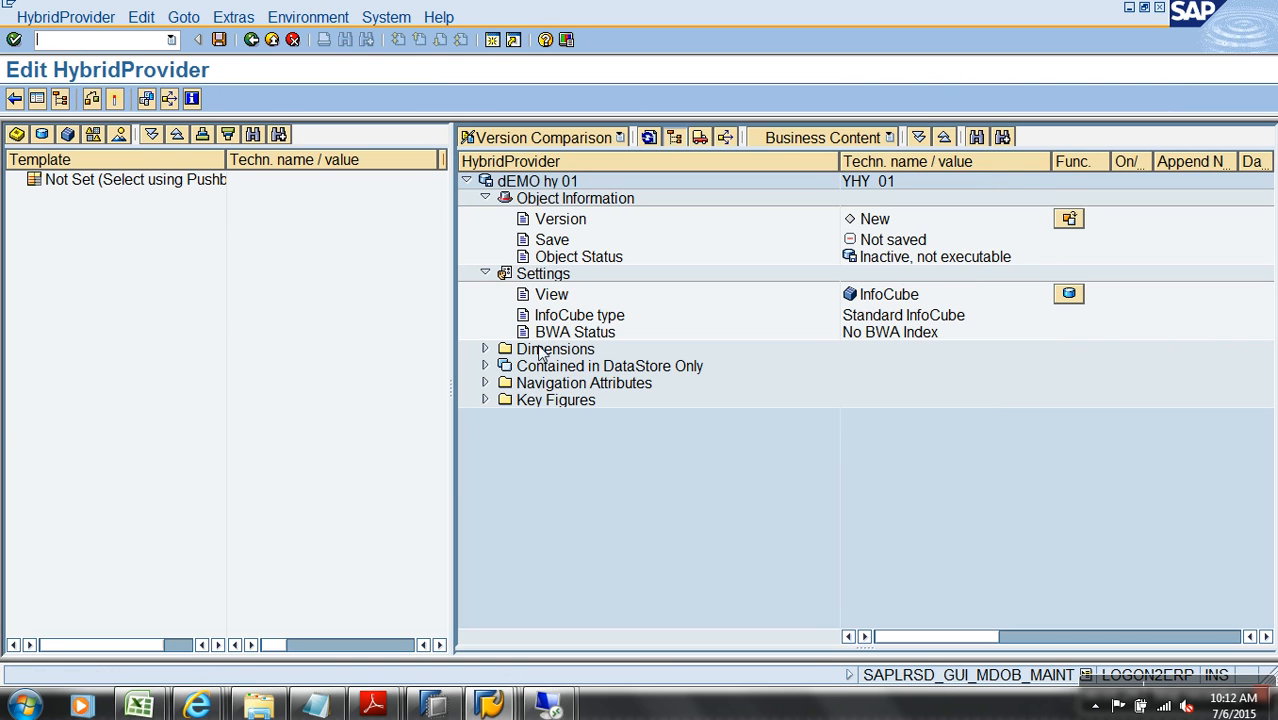
left_click(890, 300)
left_click(485, 351)
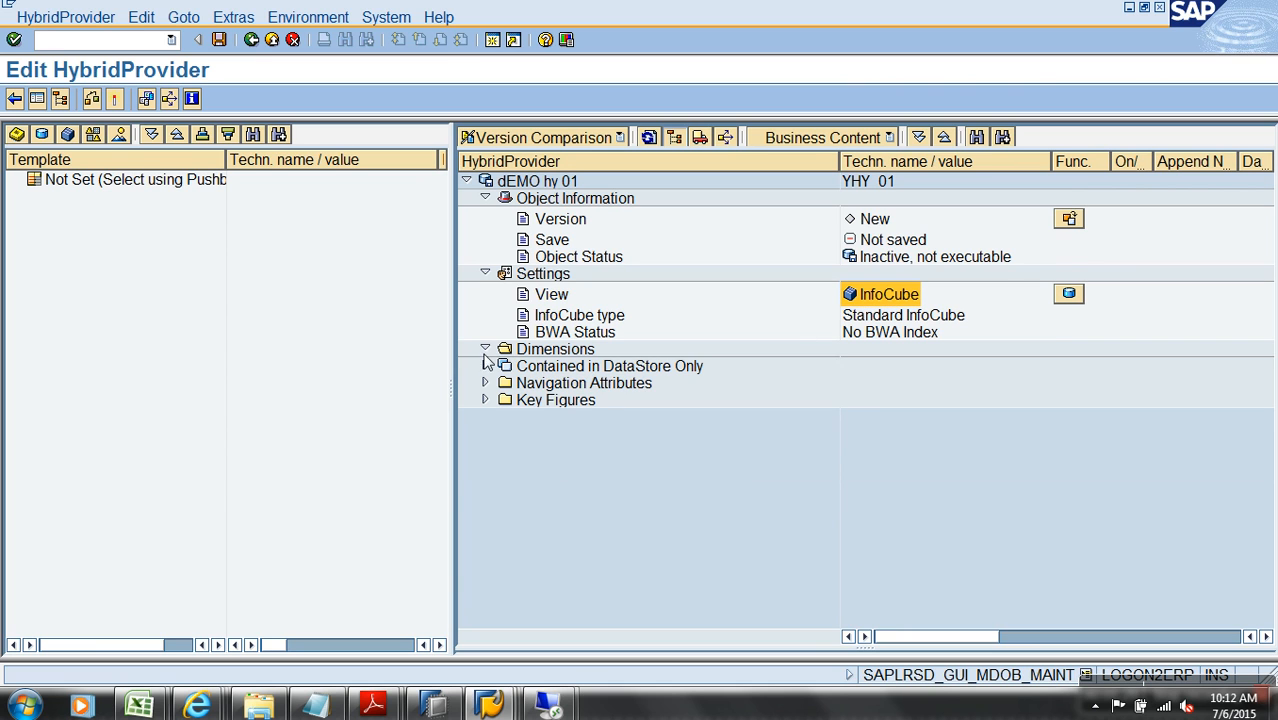
left_click(504, 416)
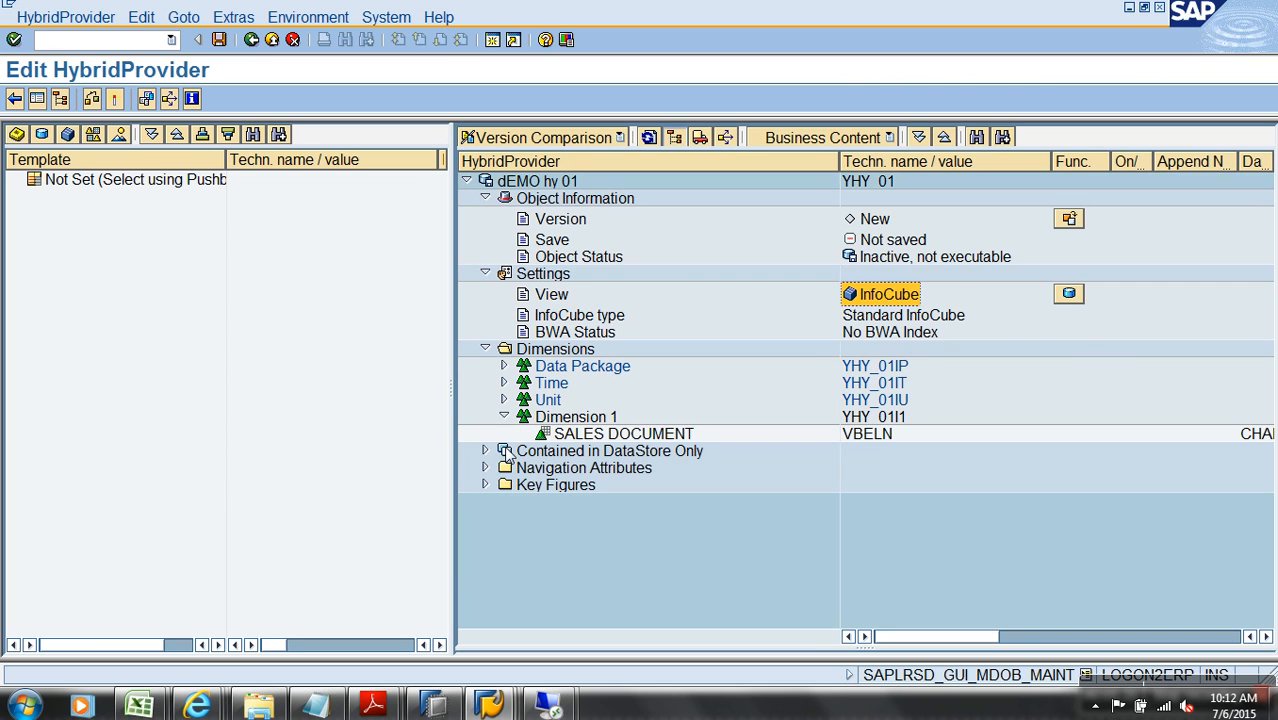
left_click(484, 485)
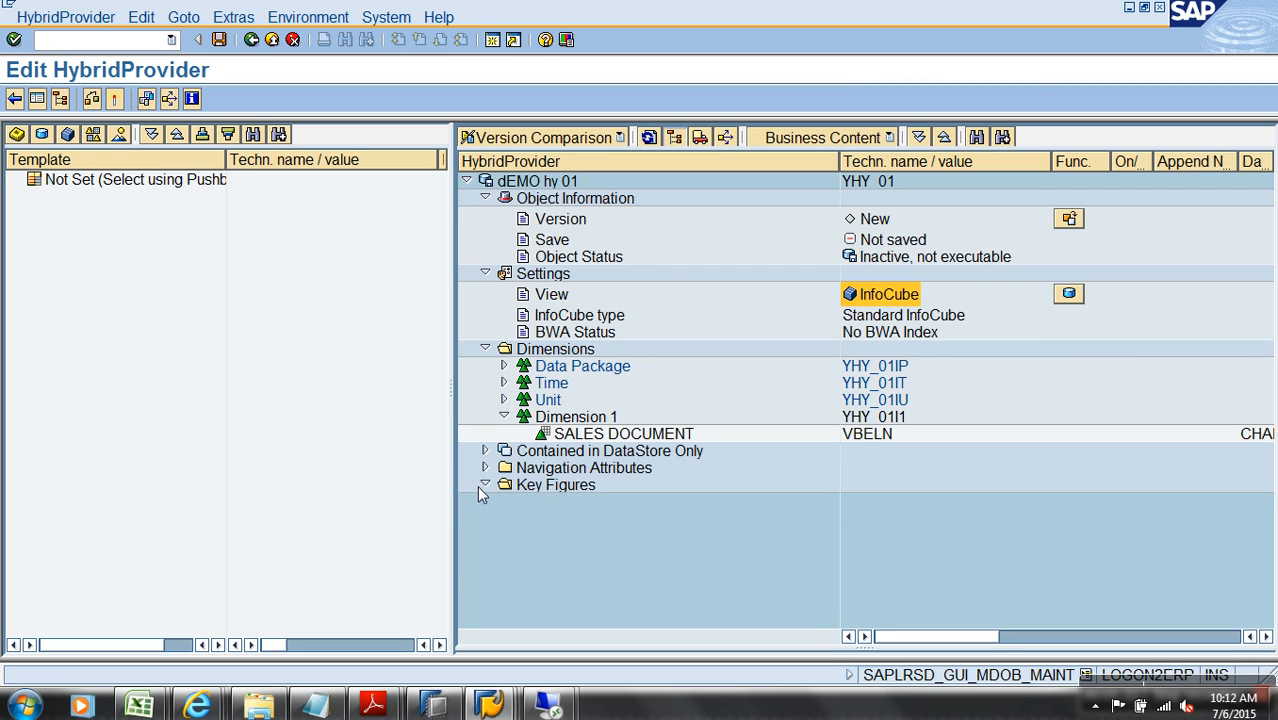
left_click(116, 97)
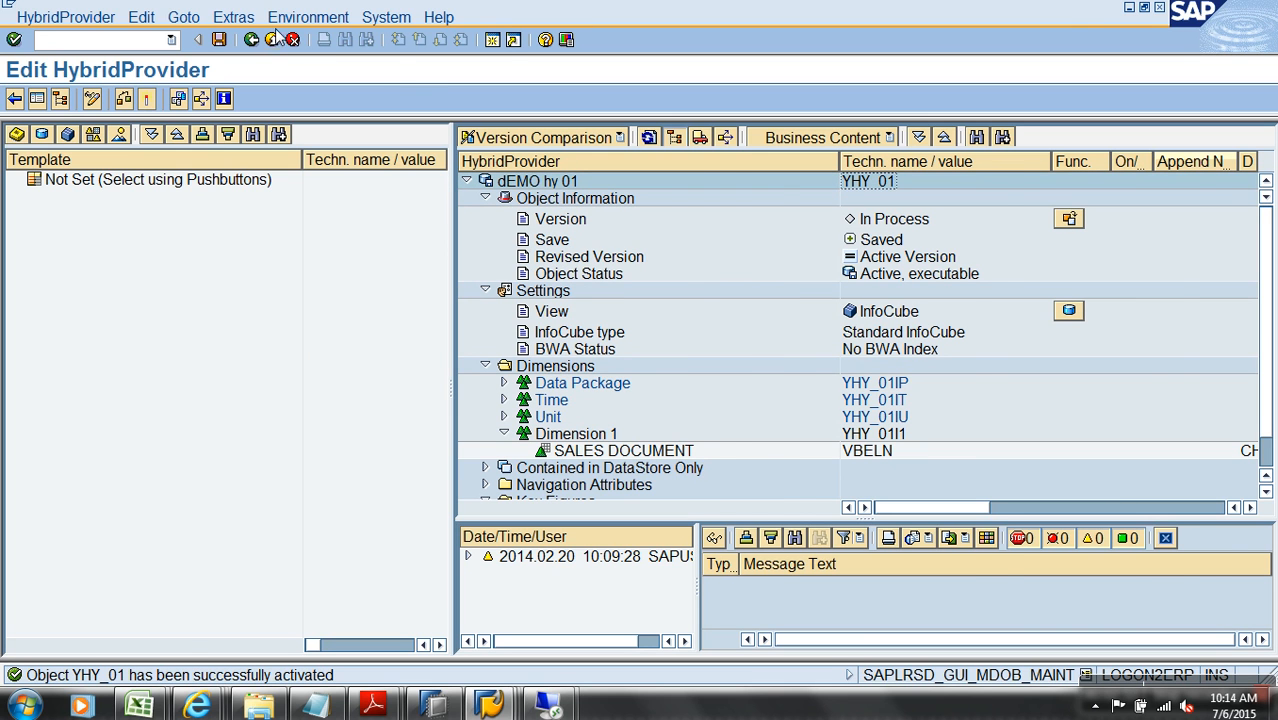
Step: Go back to the Favorites tree and expand YHY_01 down to its InfoCube's transformation and data transfer process
left_click(273, 41)
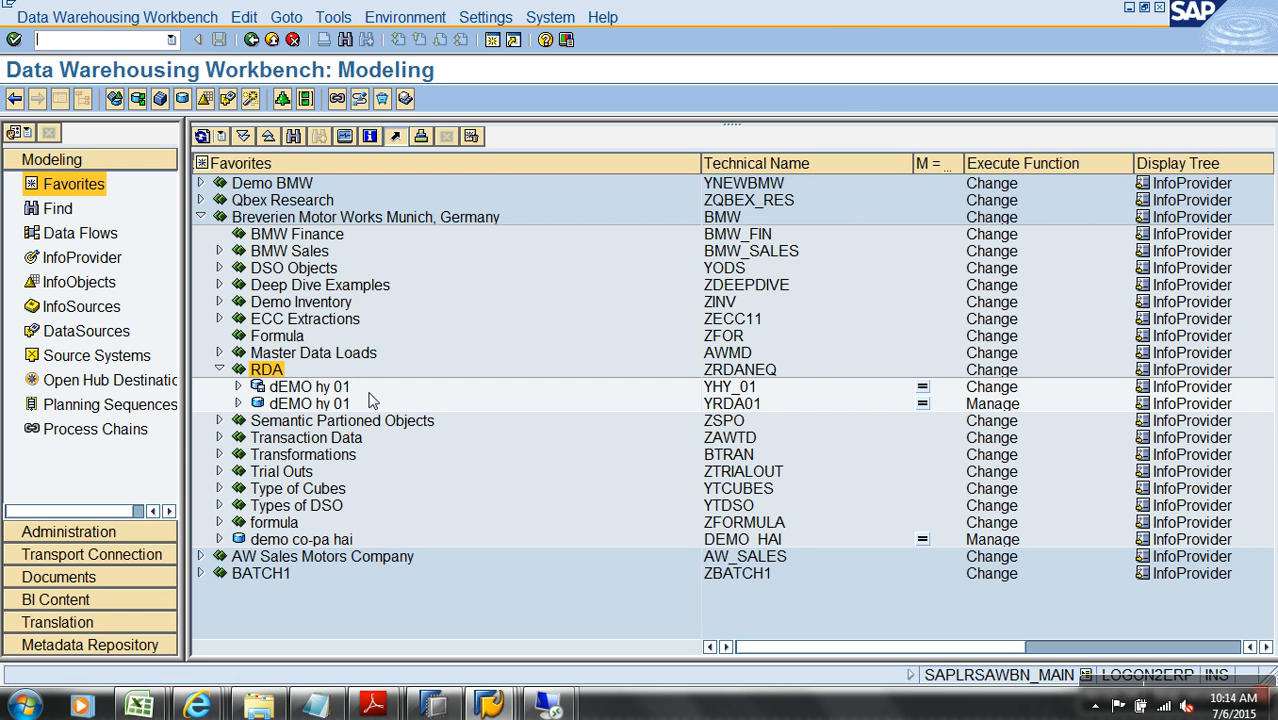
left_click(238, 388)
left_click(338, 419)
left_click(257, 403)
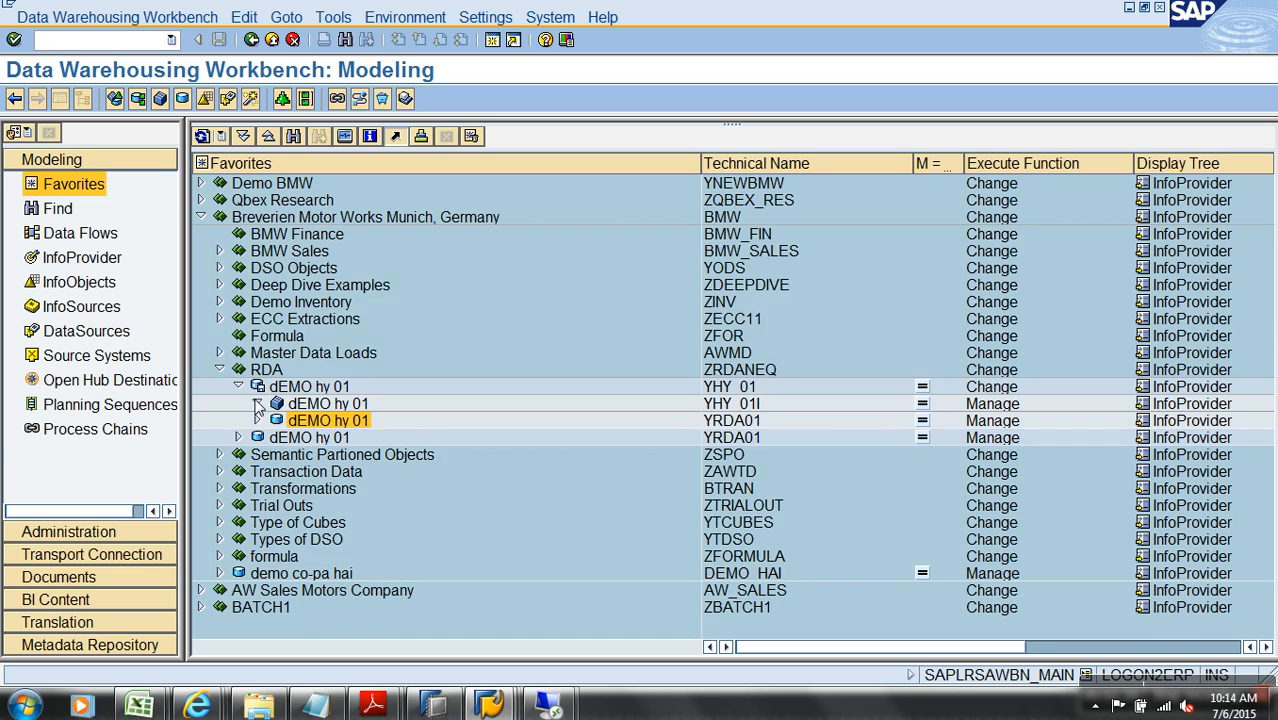
left_click(276, 421)
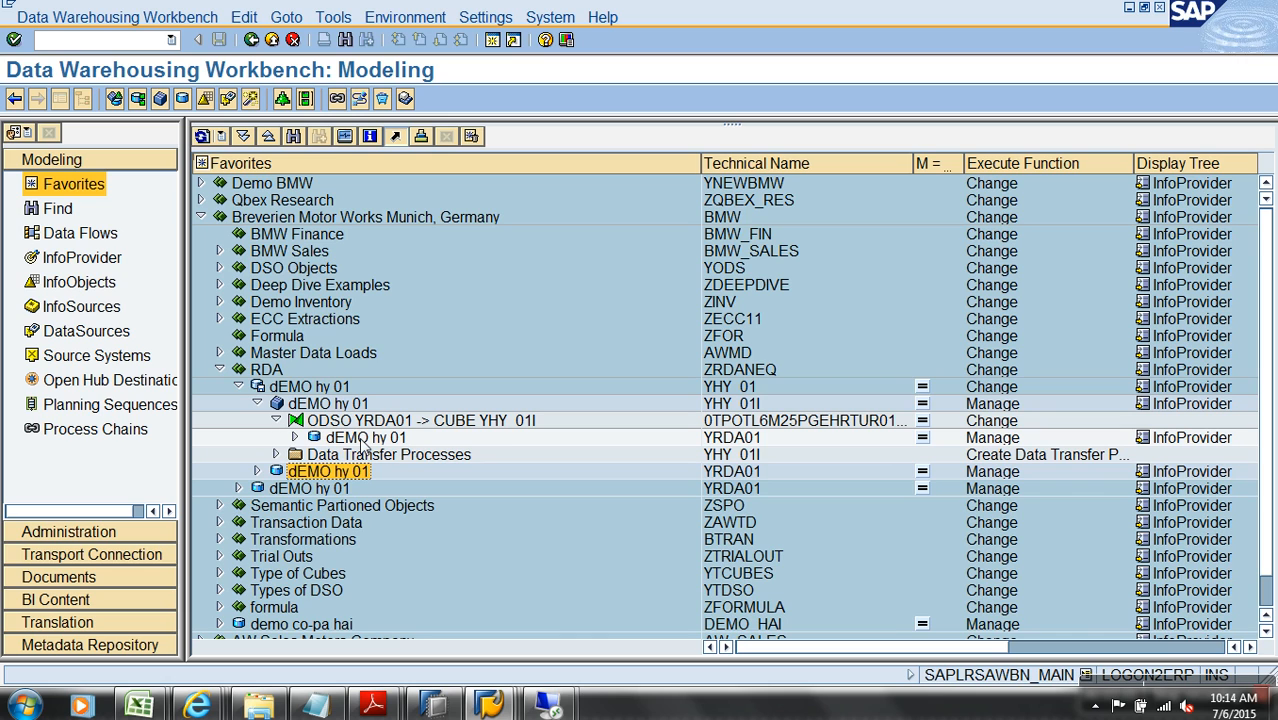
left_click(737, 440)
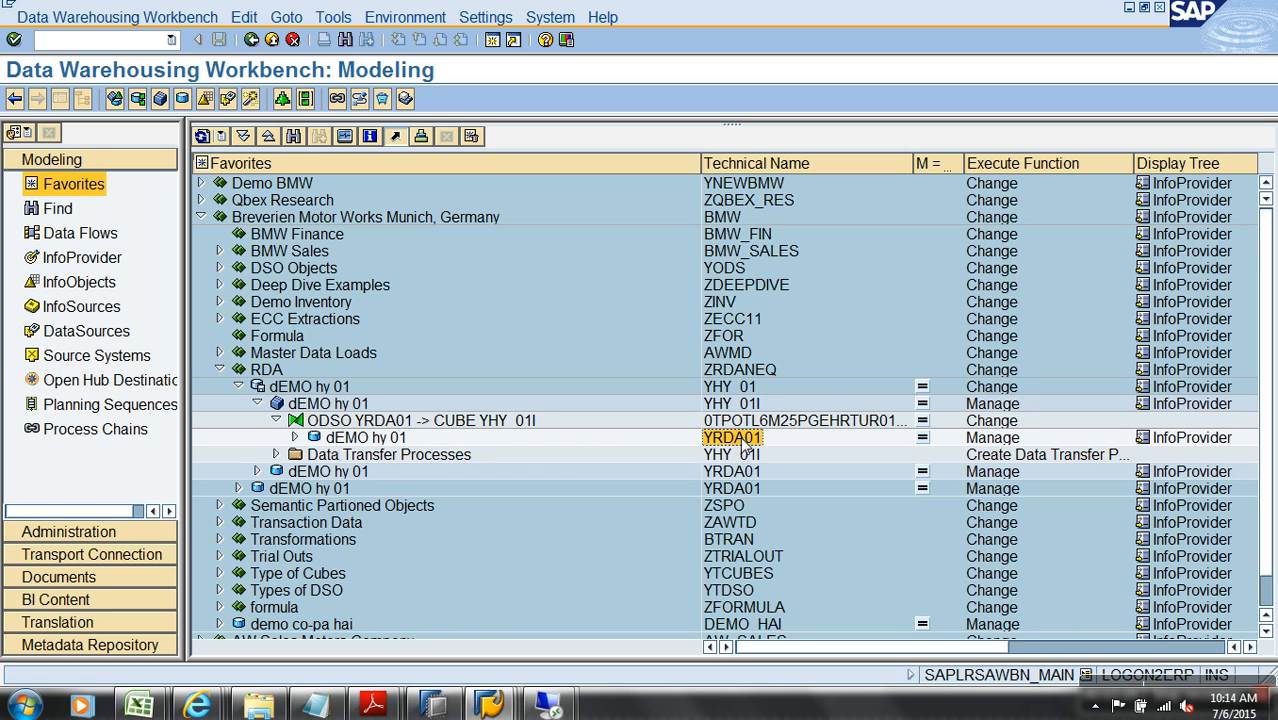
left_click(276, 454)
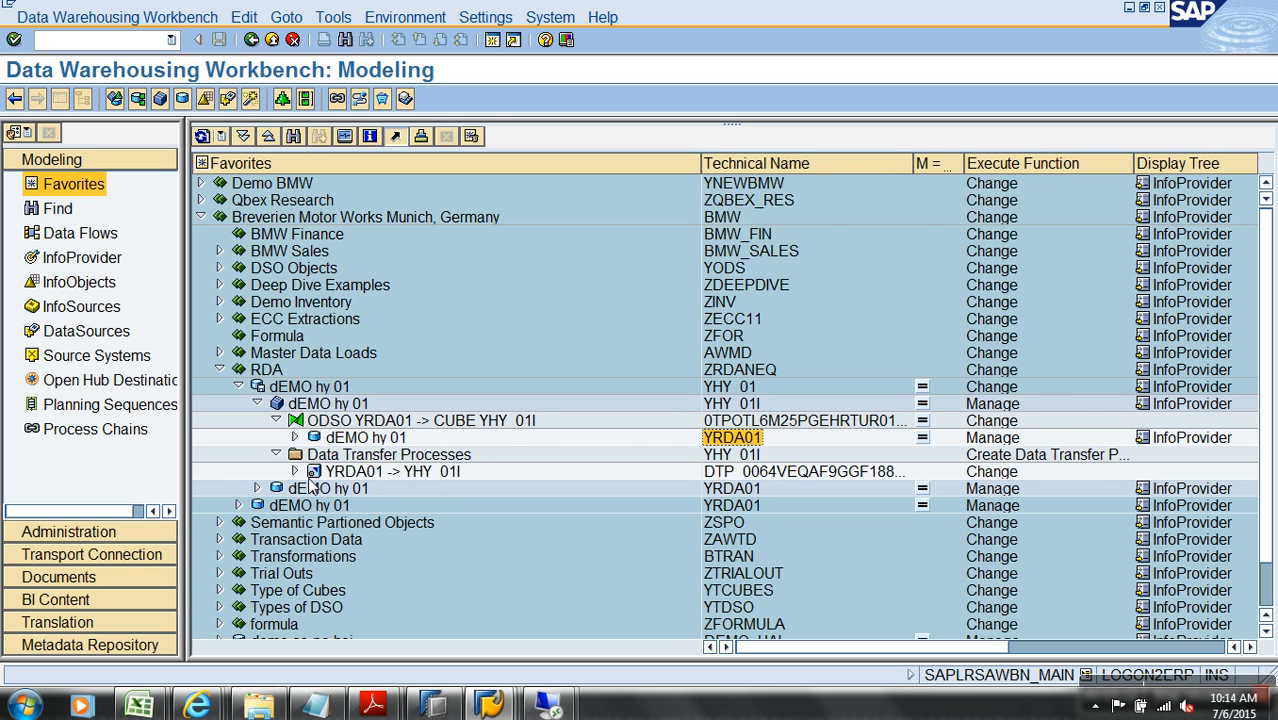
Step: Refresh the process chains and open chain 8DSYRDA01 under Generated By HybridProvider
left_click(121, 449)
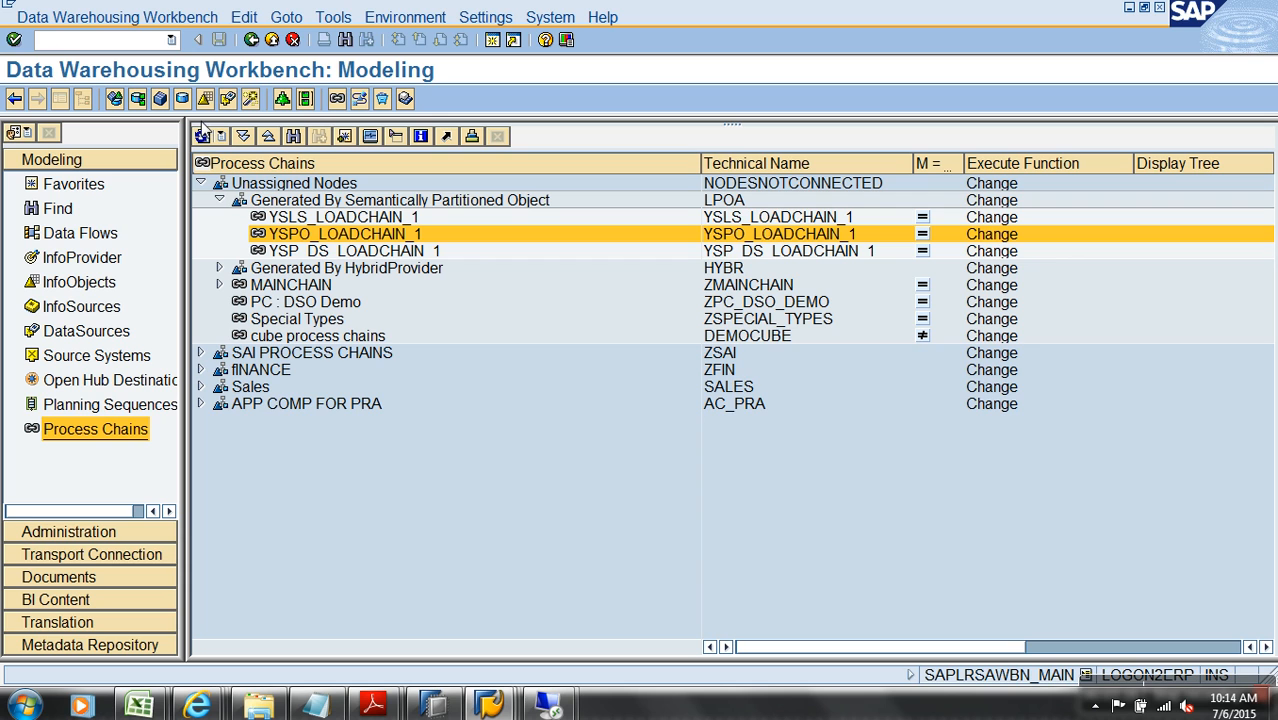
left_click(203, 138)
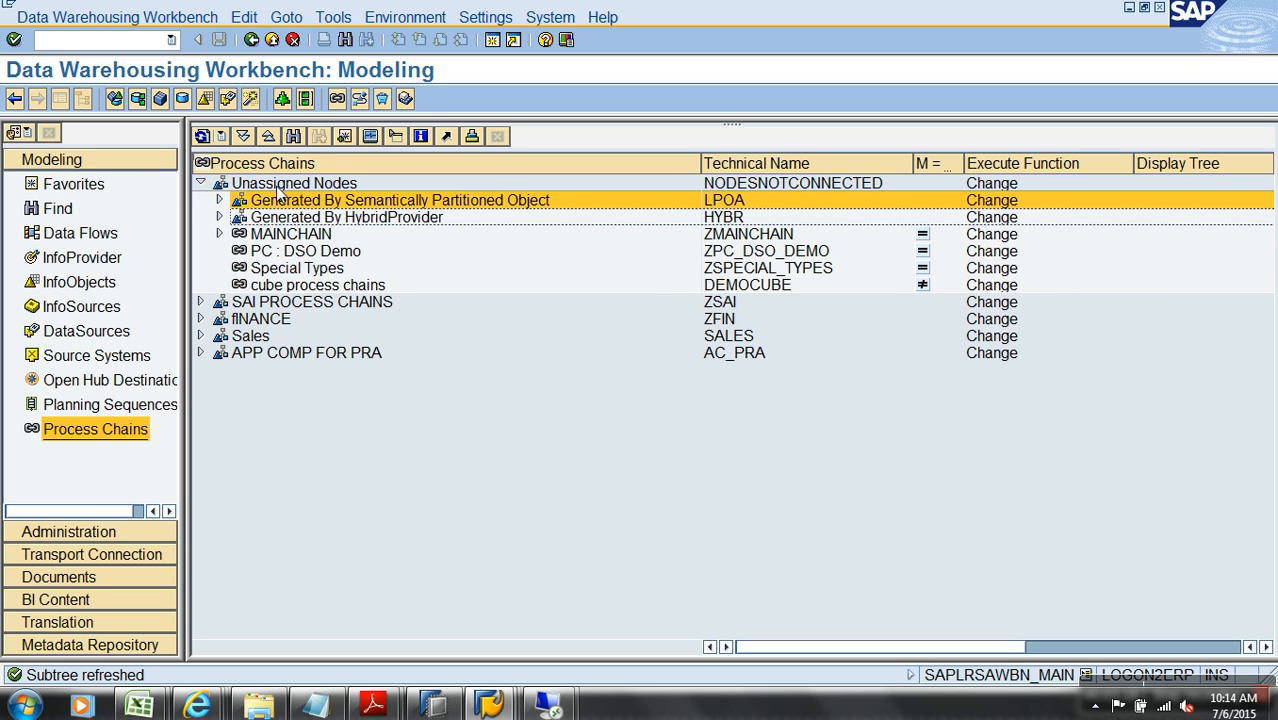
left_click(220, 217)
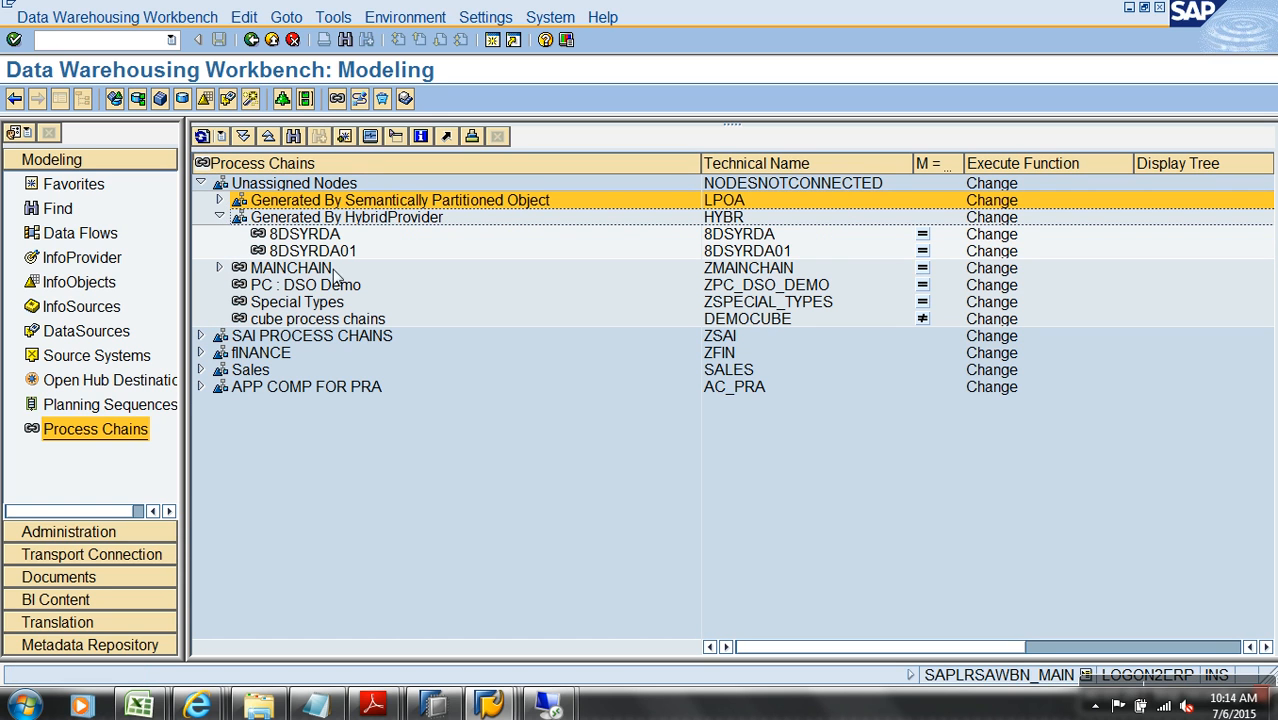
double_click(338, 254)
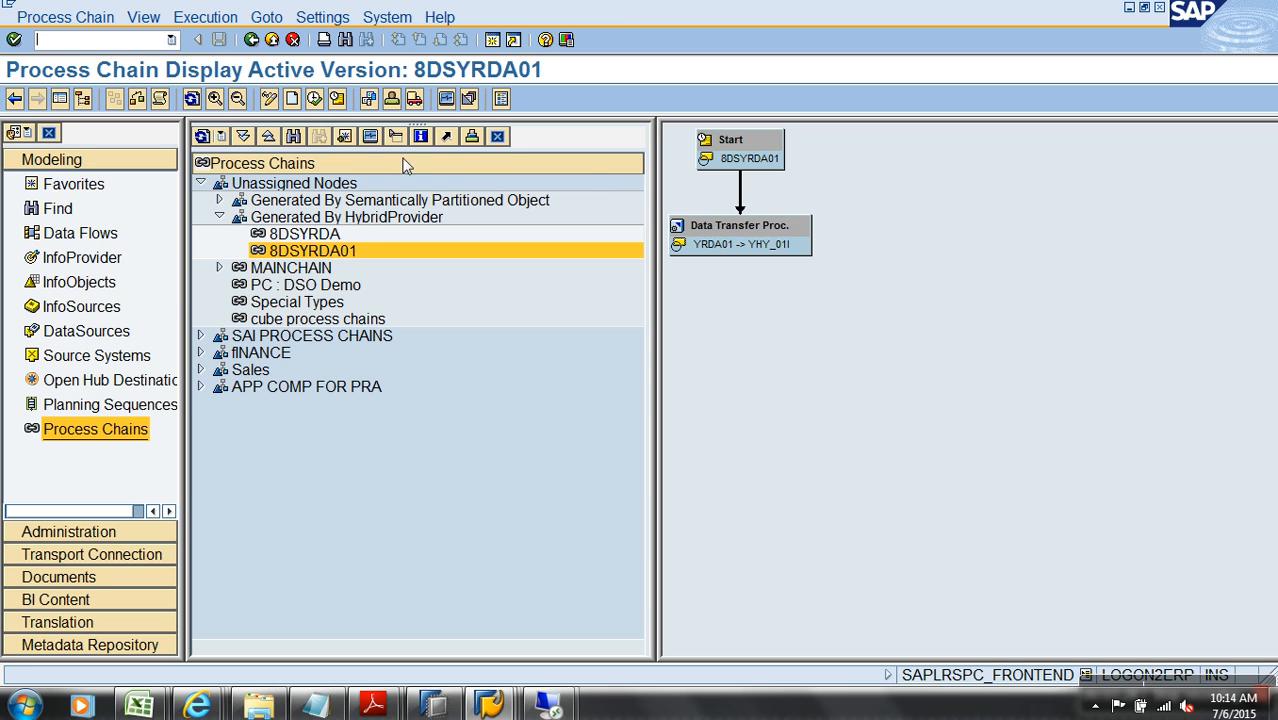
Step: Schedule process chain 8DSYRDA01 with Standard Priority C and display its log
left_click(314, 98)
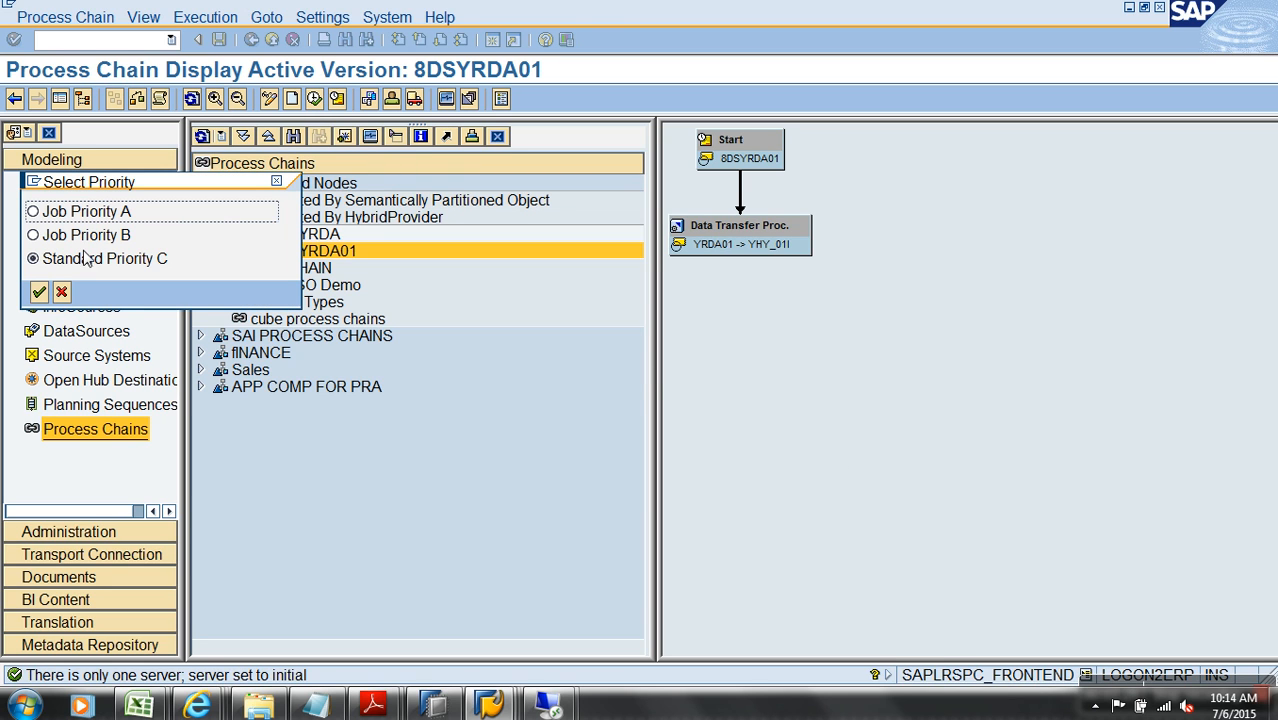
left_click(38, 292)
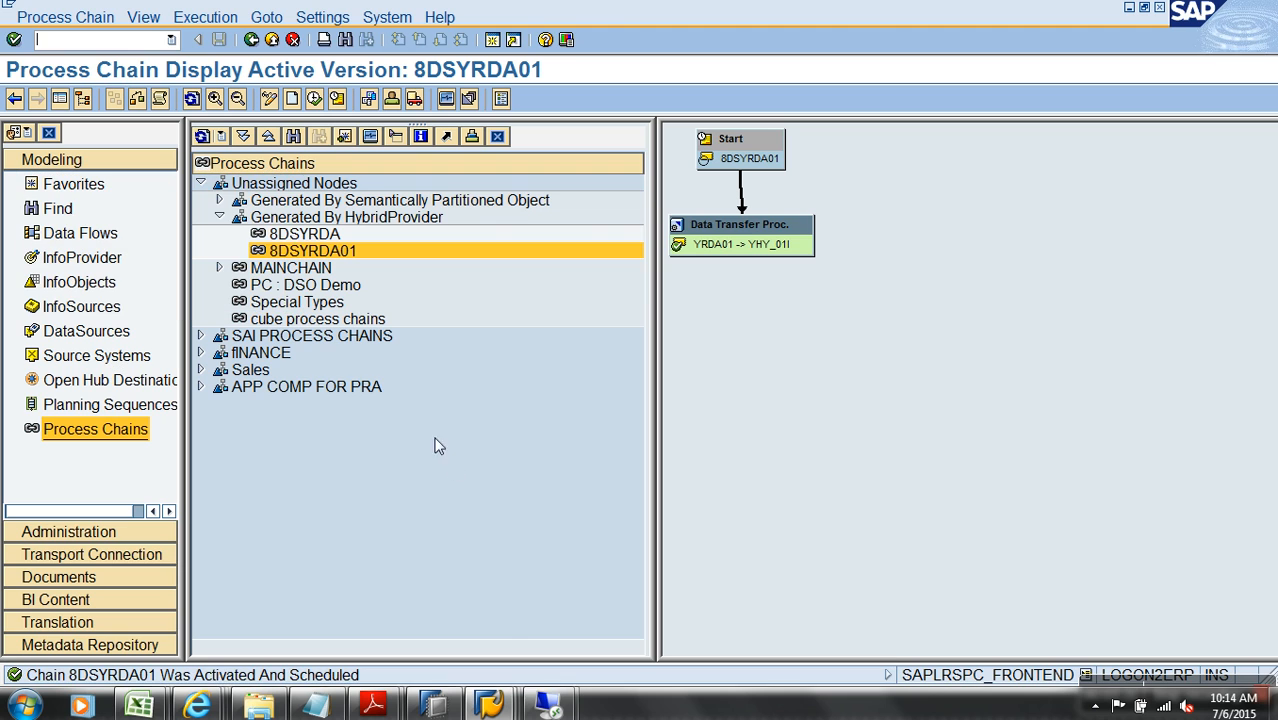
left_click(202, 137)
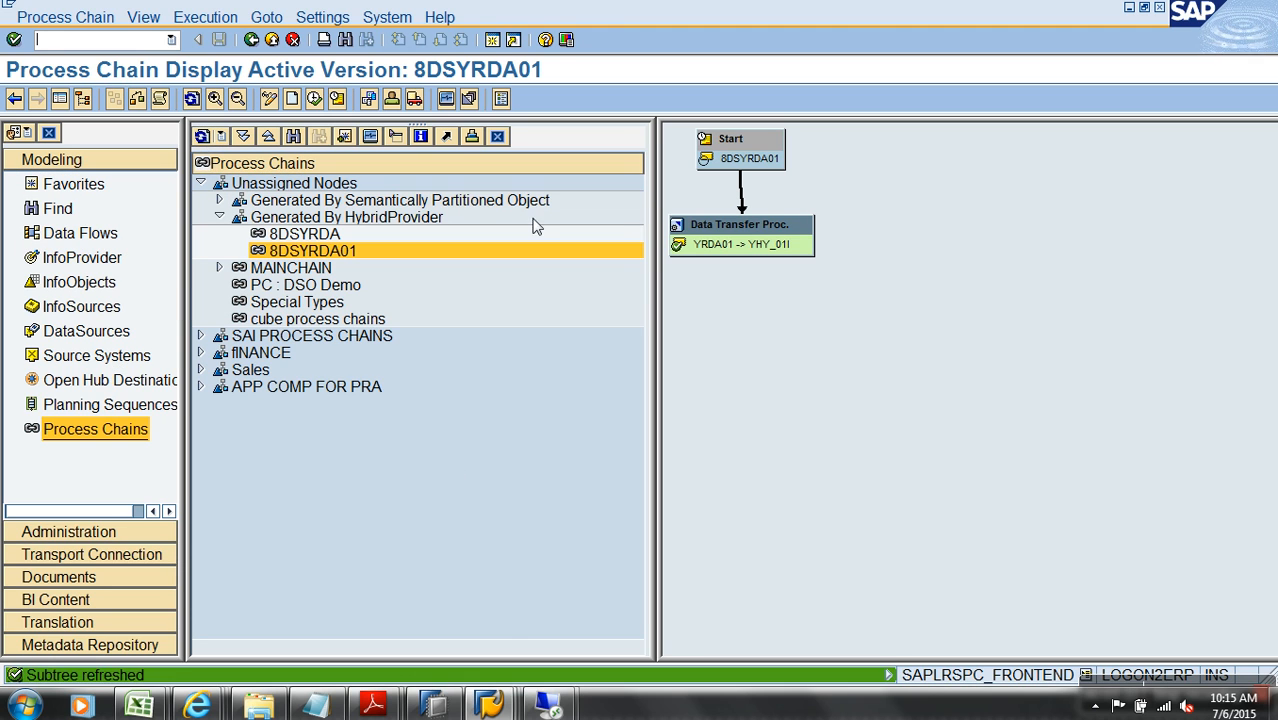
left_click(160, 98)
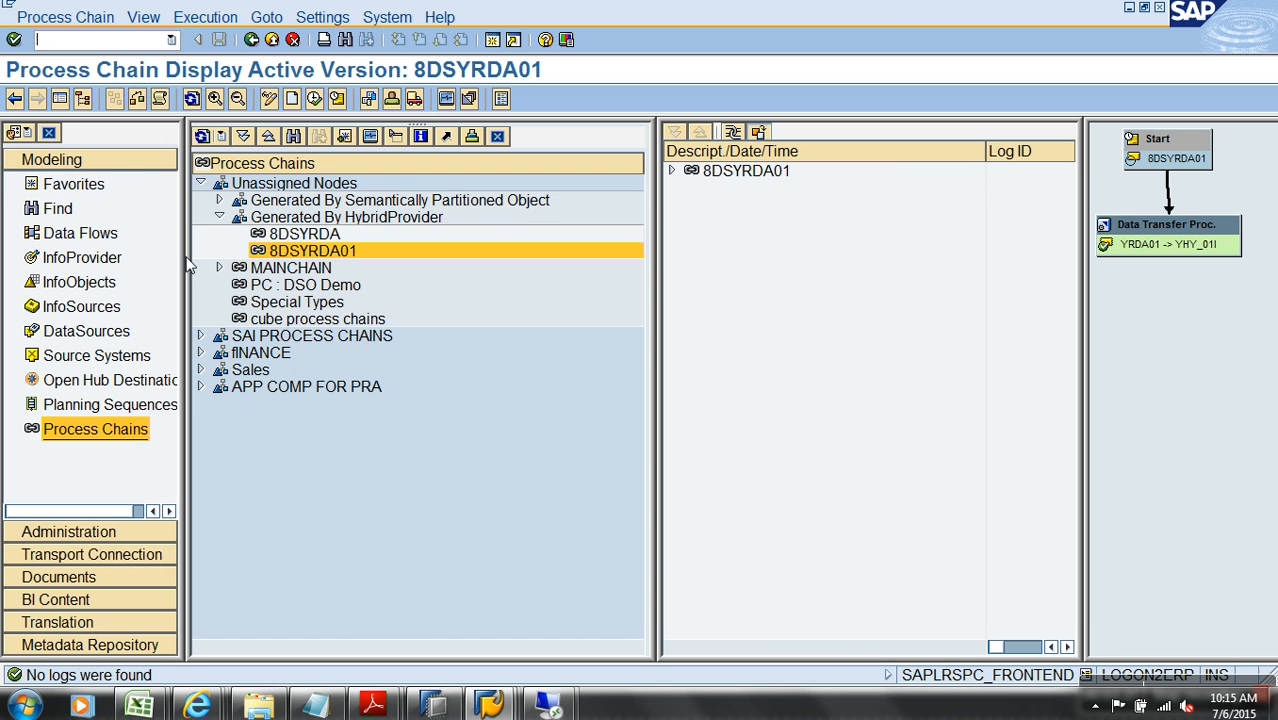
Step: Manage InfoCube YHY_01I from the Favorites and open the selection screen for its InfoCube content
left_click(80, 184)
right_click(316, 404)
left_click(370, 282)
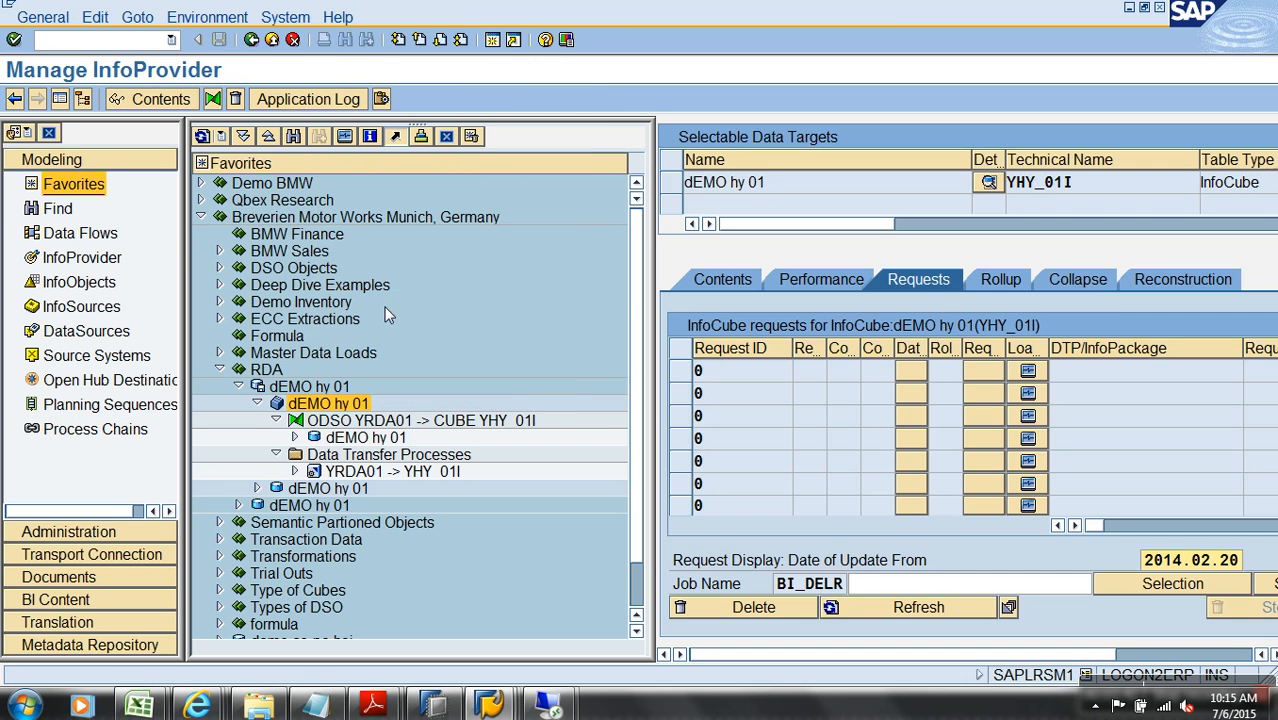
left_click(719, 284)
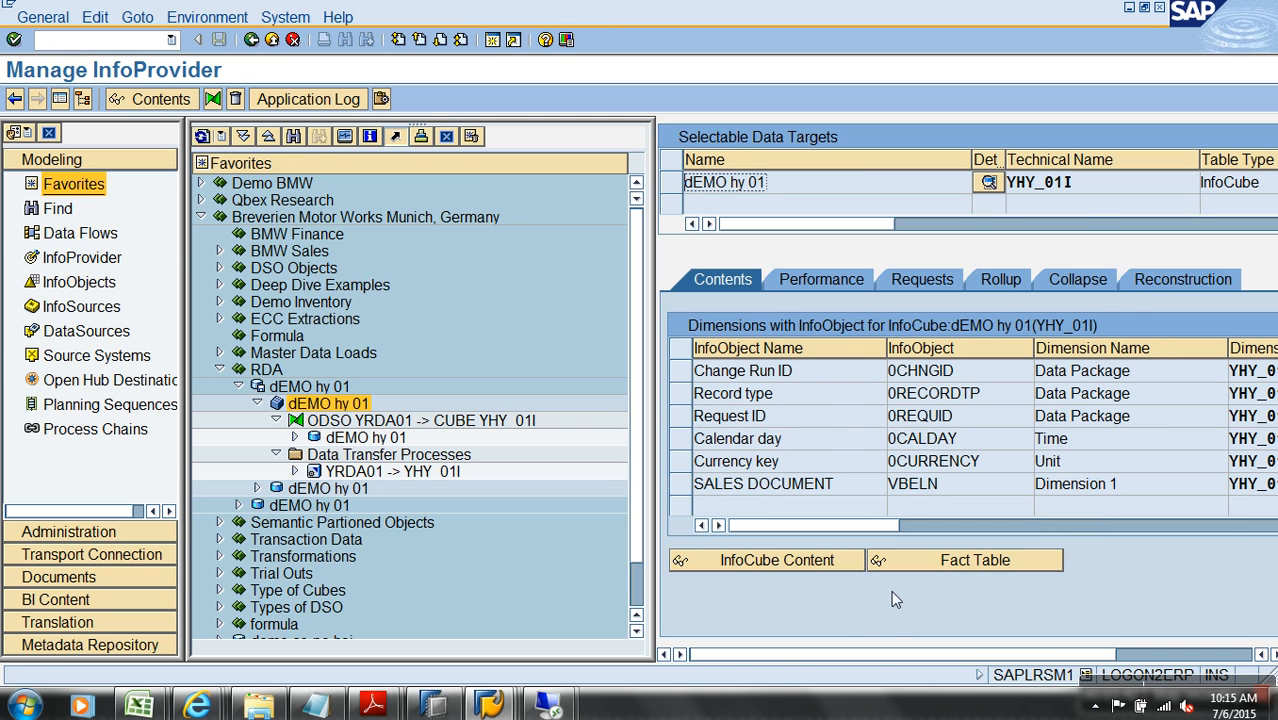
left_click(803, 566)
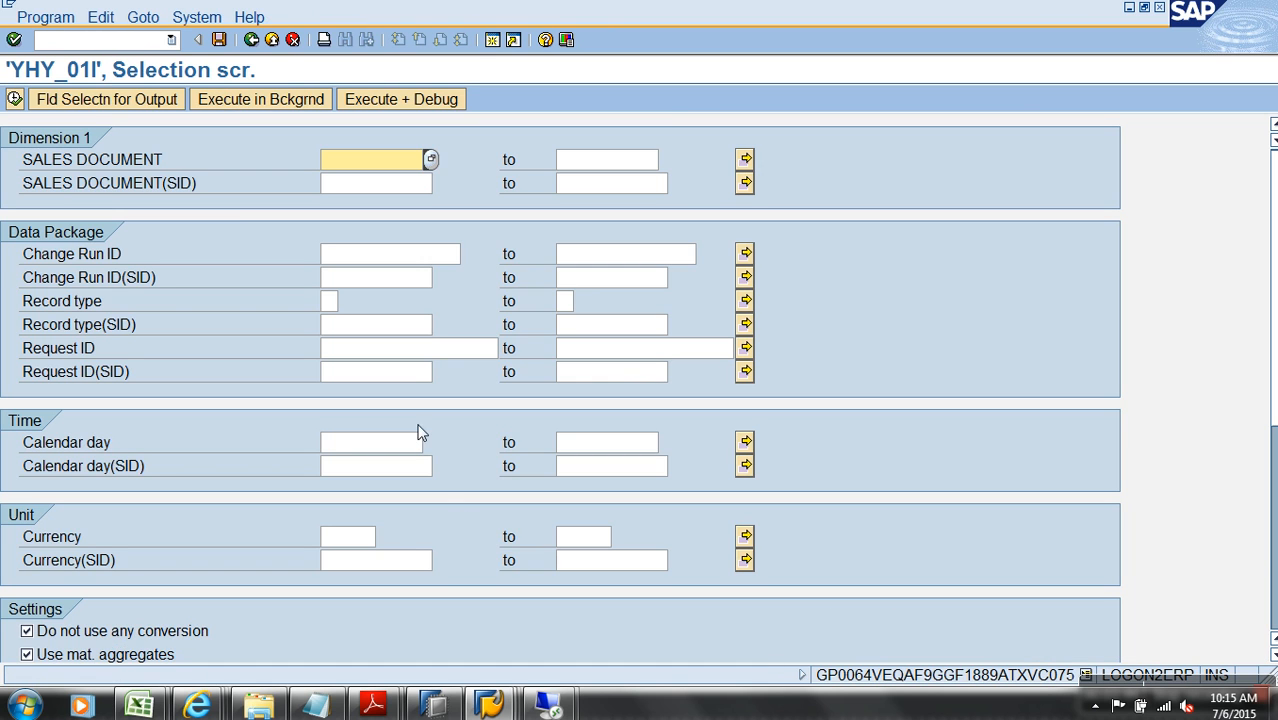
Step: Include all characteristics in the output field selection for YHY_01I and apply it
left_click(170, 100)
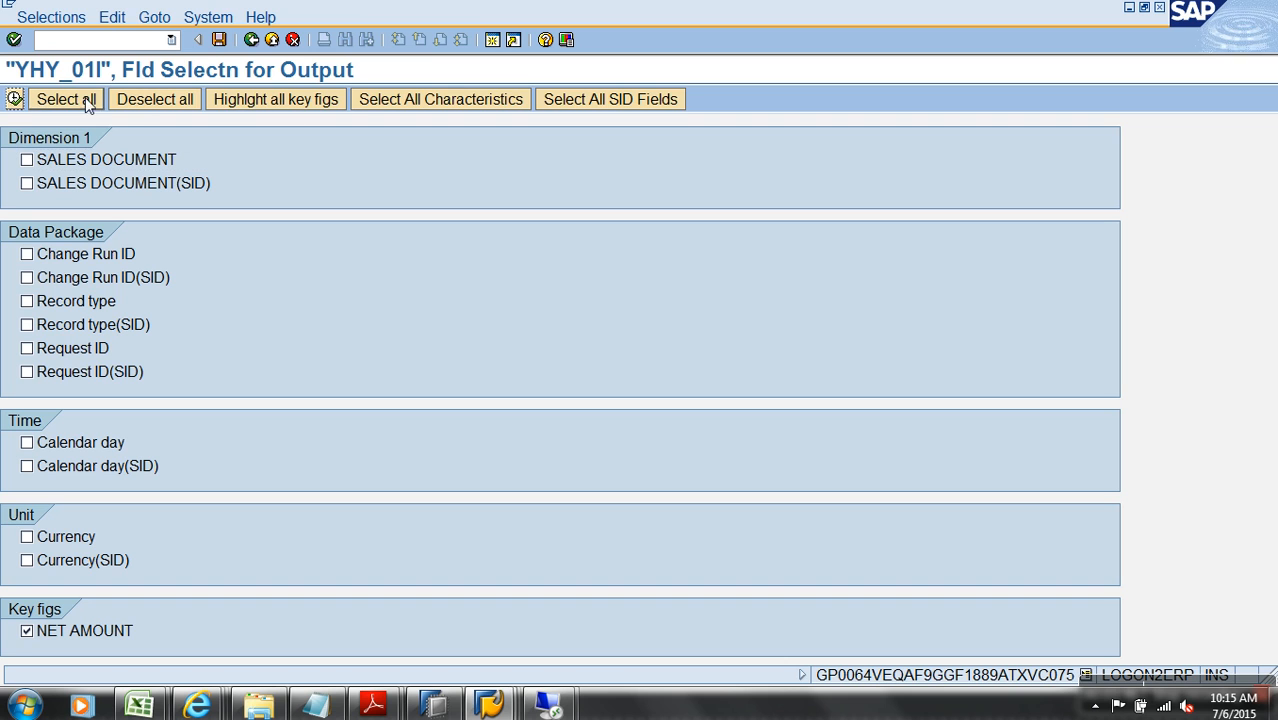
left_click(510, 103)
left_click(15, 99)
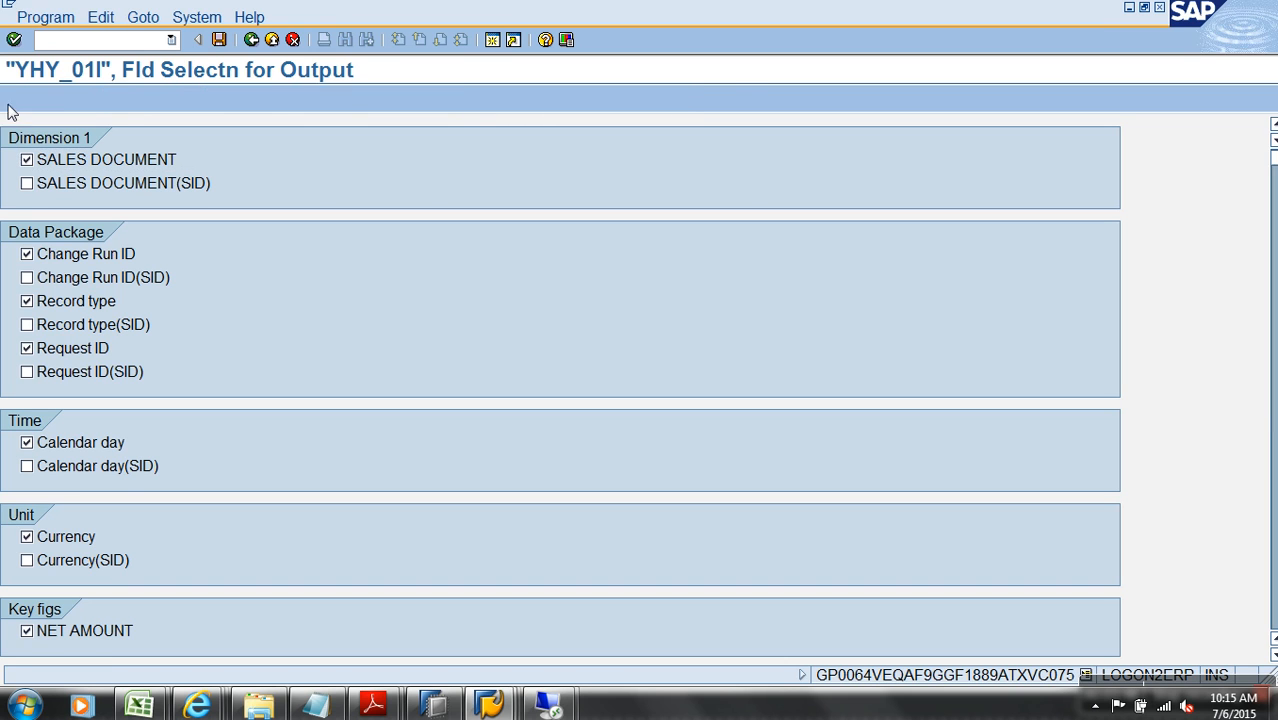
Step: List the InfoCube content of YHY_01I with the selected output fields and return to the Favorites tree
left_click(15, 99)
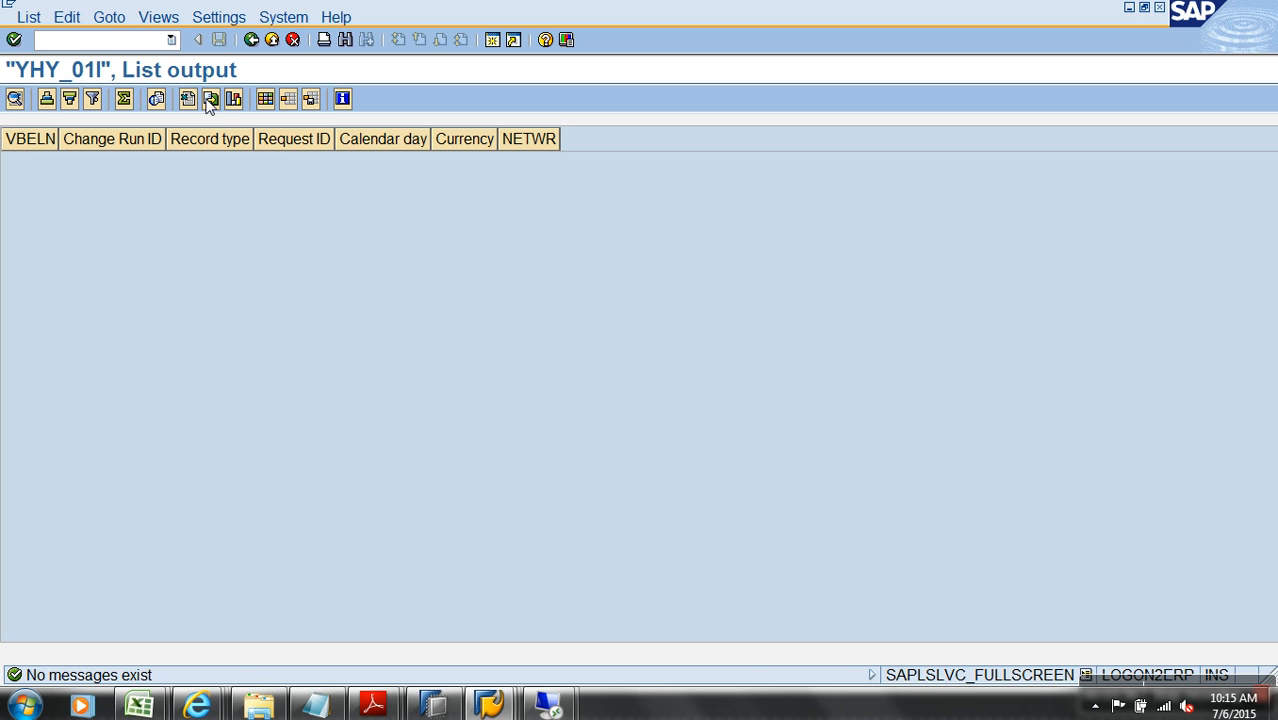
left_click(252, 40)
left_click(253, 41)
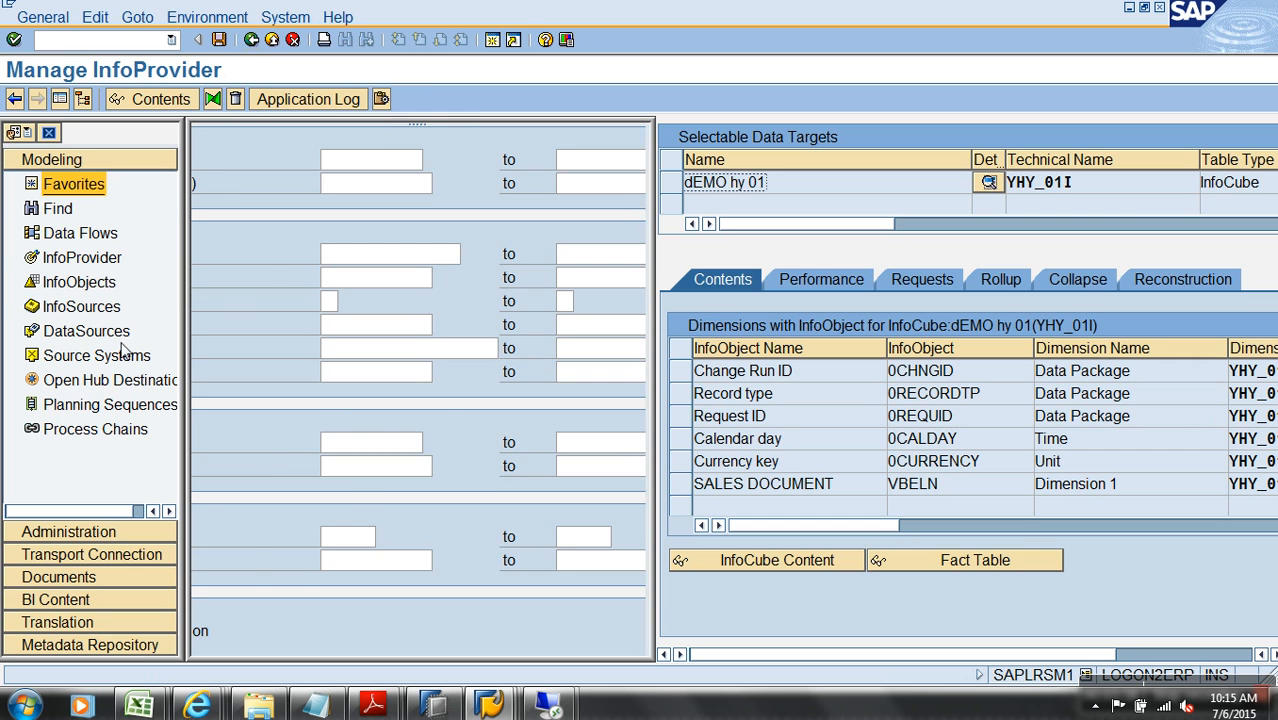
left_click(271, 40)
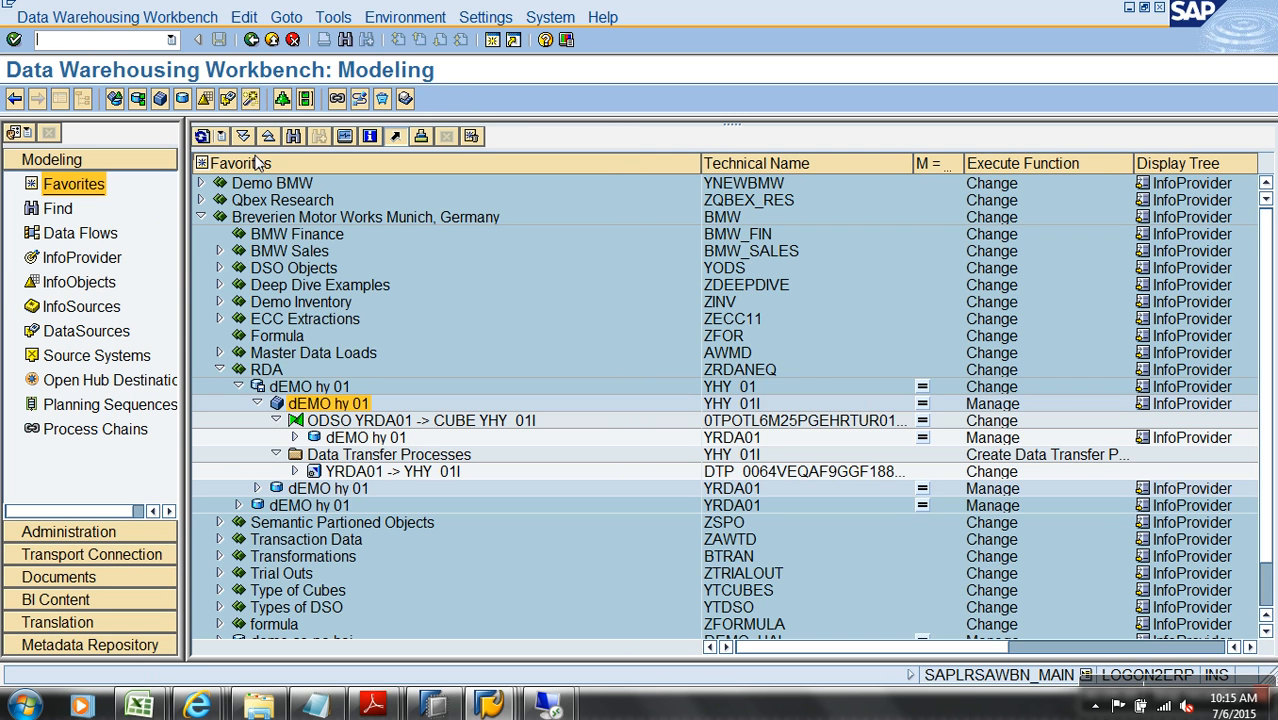
Step: Refresh the Favorites tree, check the requests of InfoCube YHY_01I in its Manage view and return
left_click(203, 137)
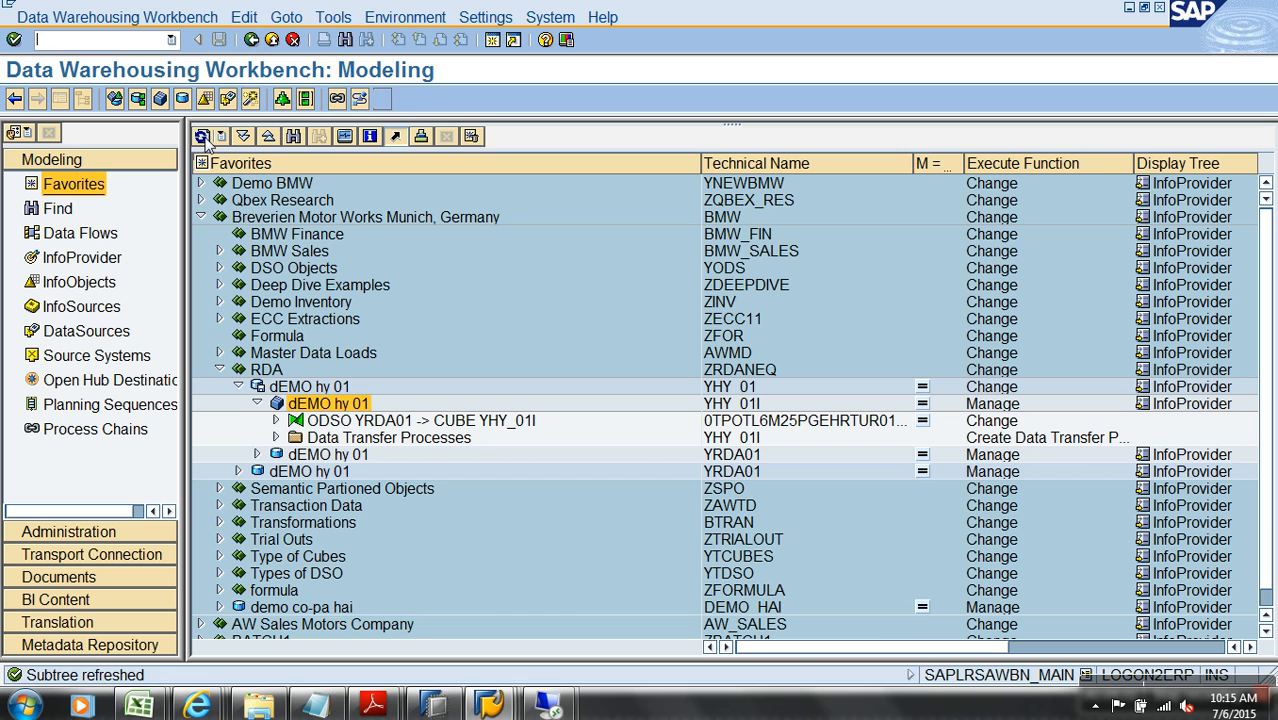
right_click(328, 408)
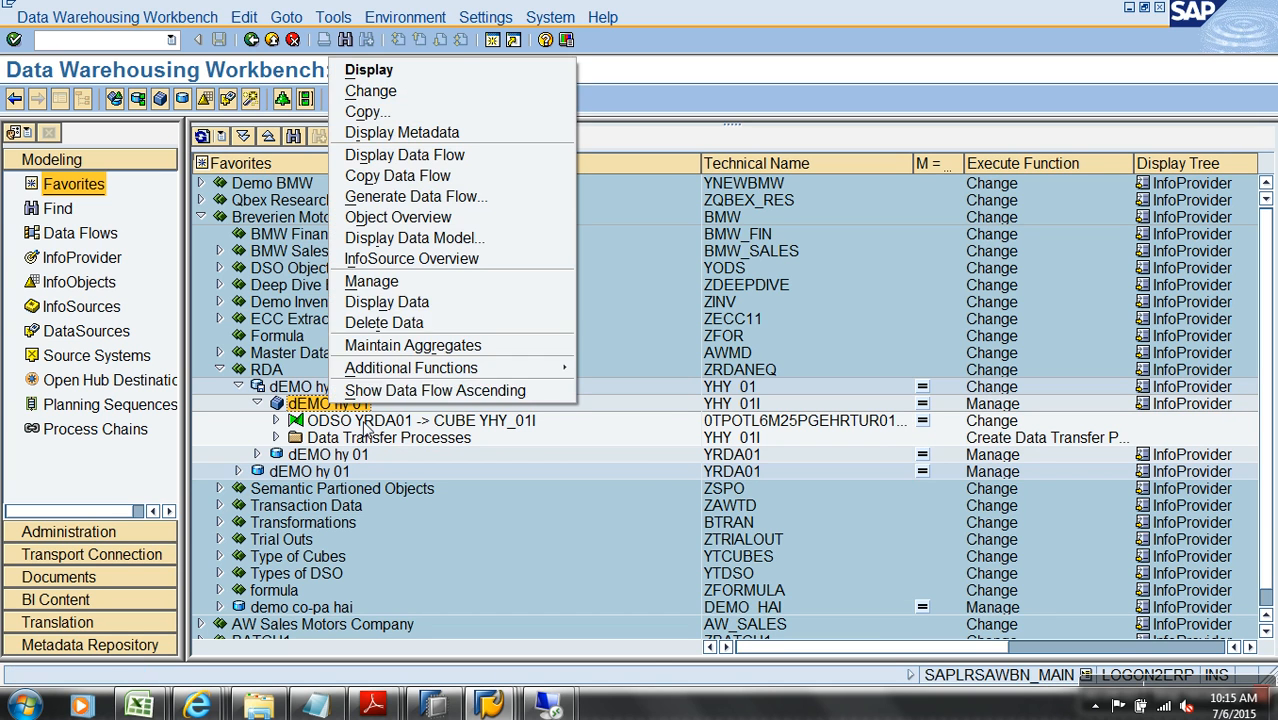
left_click(388, 284)
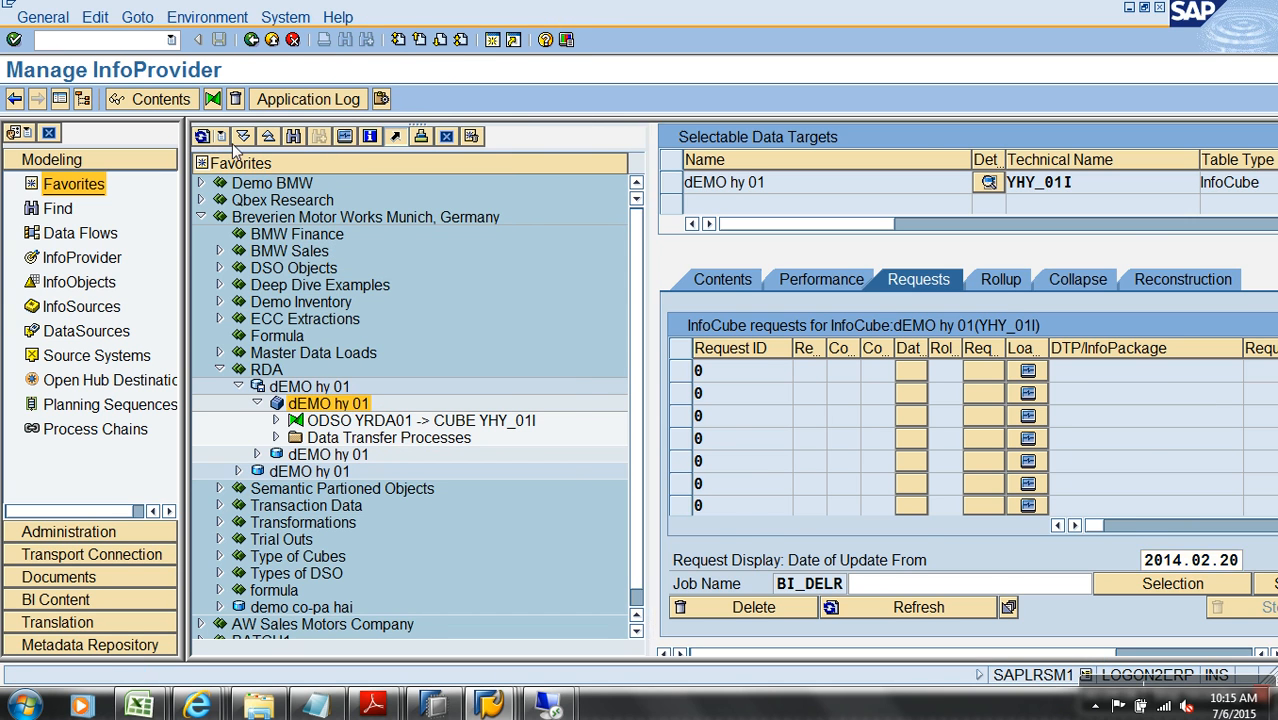
left_click(271, 40)
Step: Display the data of HybridProvider YHY_01 without restrictions, widen the InfoProvider column and return to the workbench
right_click(329, 387)
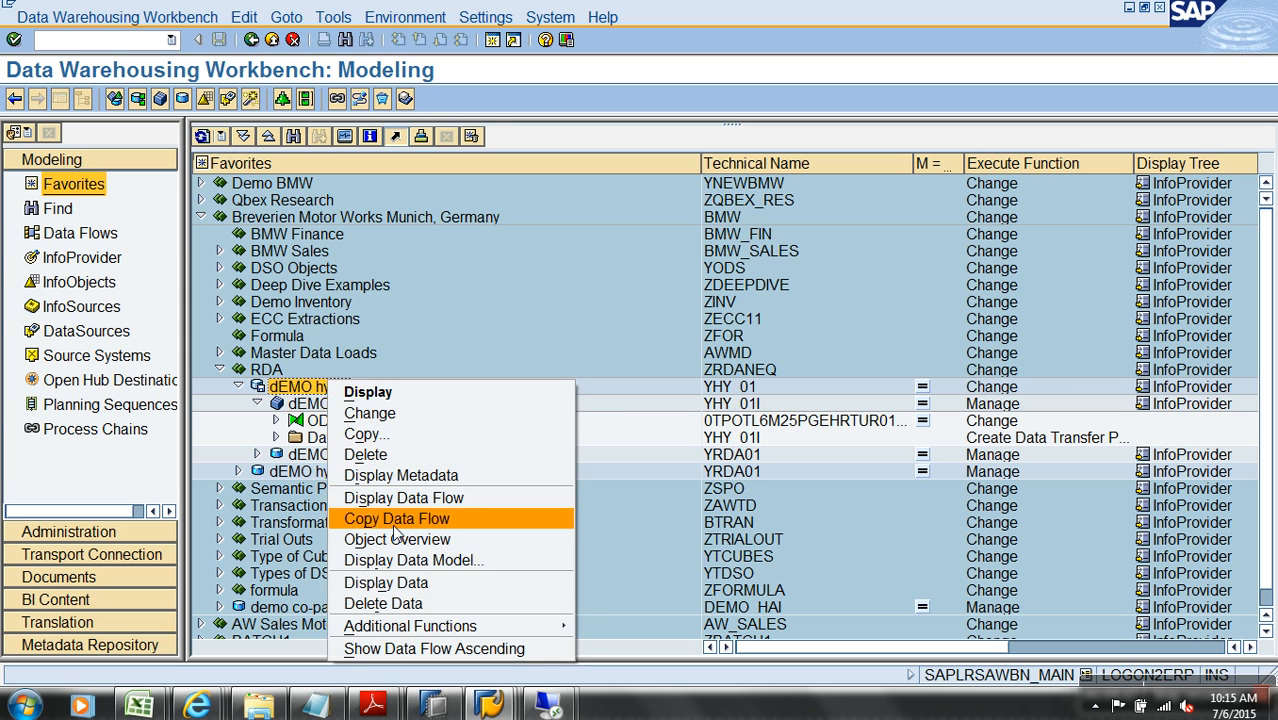
left_click(416, 584)
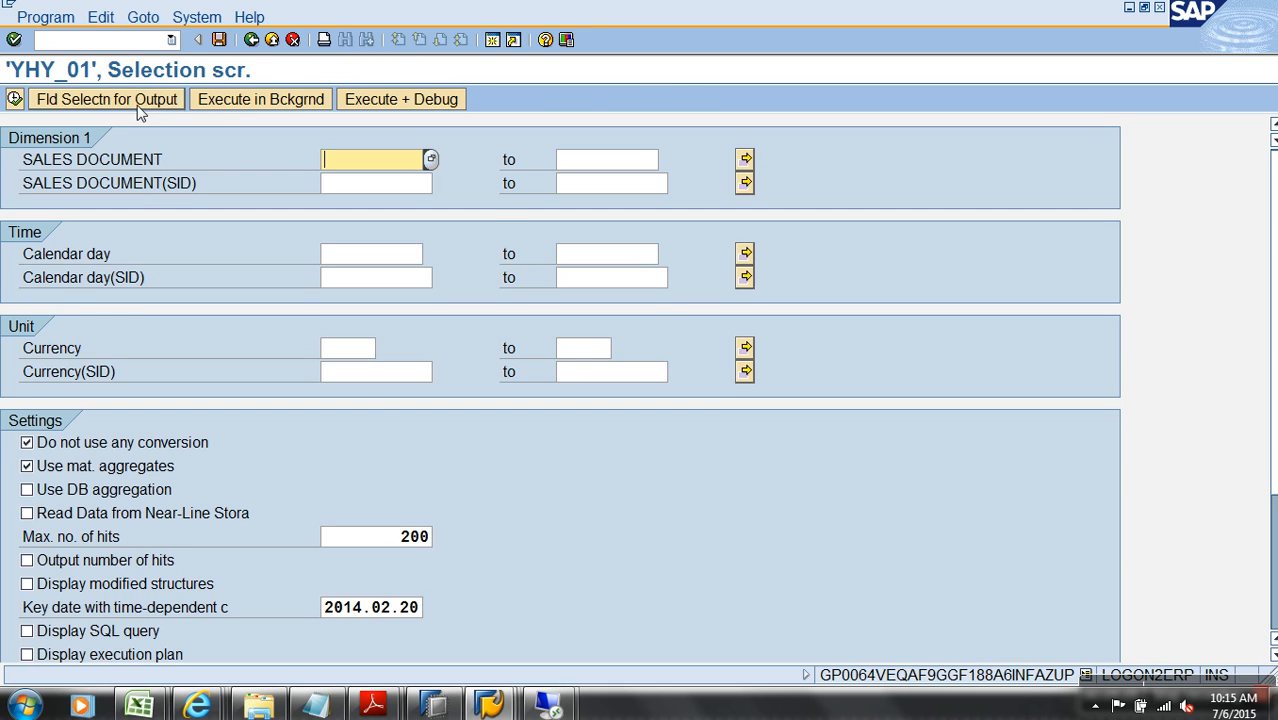
left_click(100, 97)
left_click(15, 98)
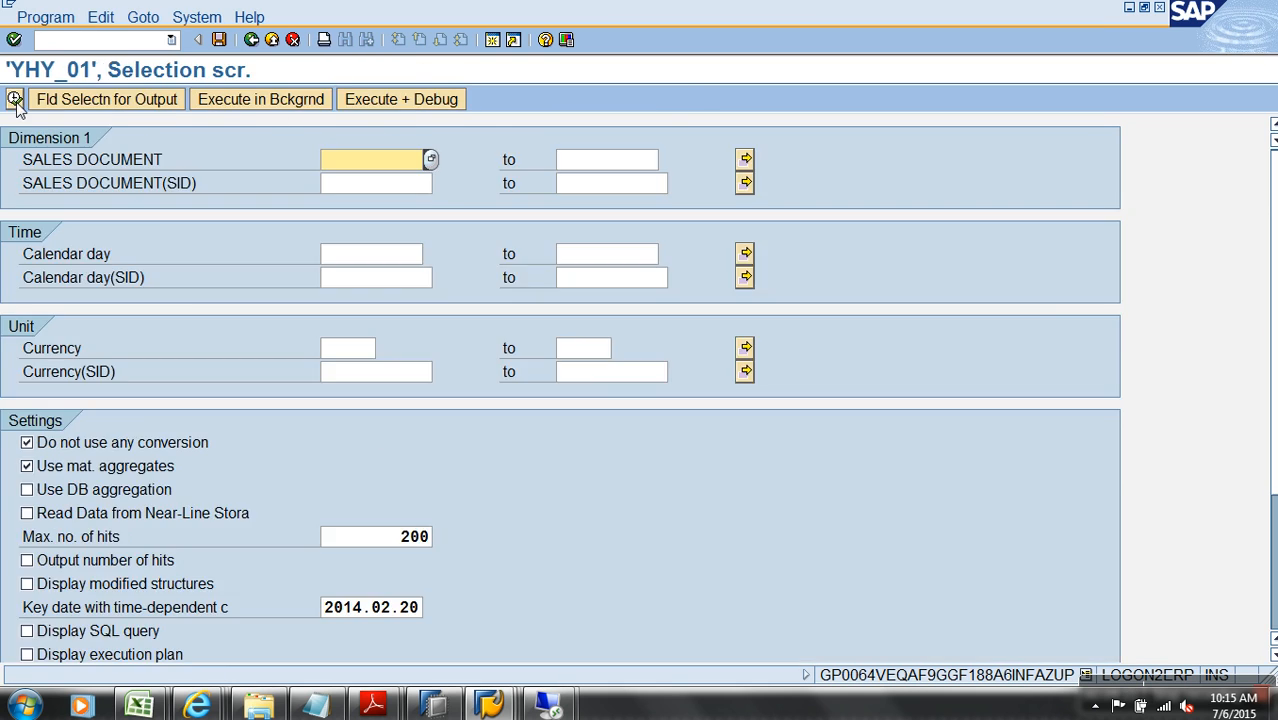
left_click(14, 97)
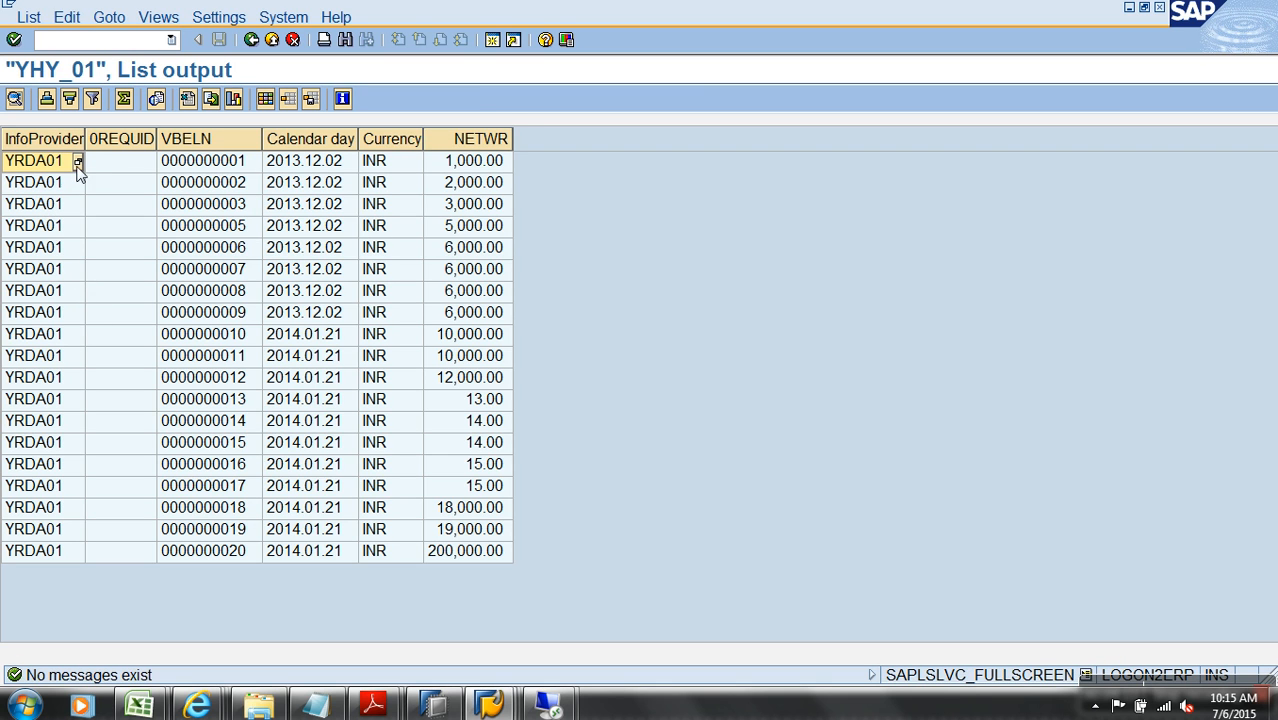
left_click_drag(88, 143, 100, 143)
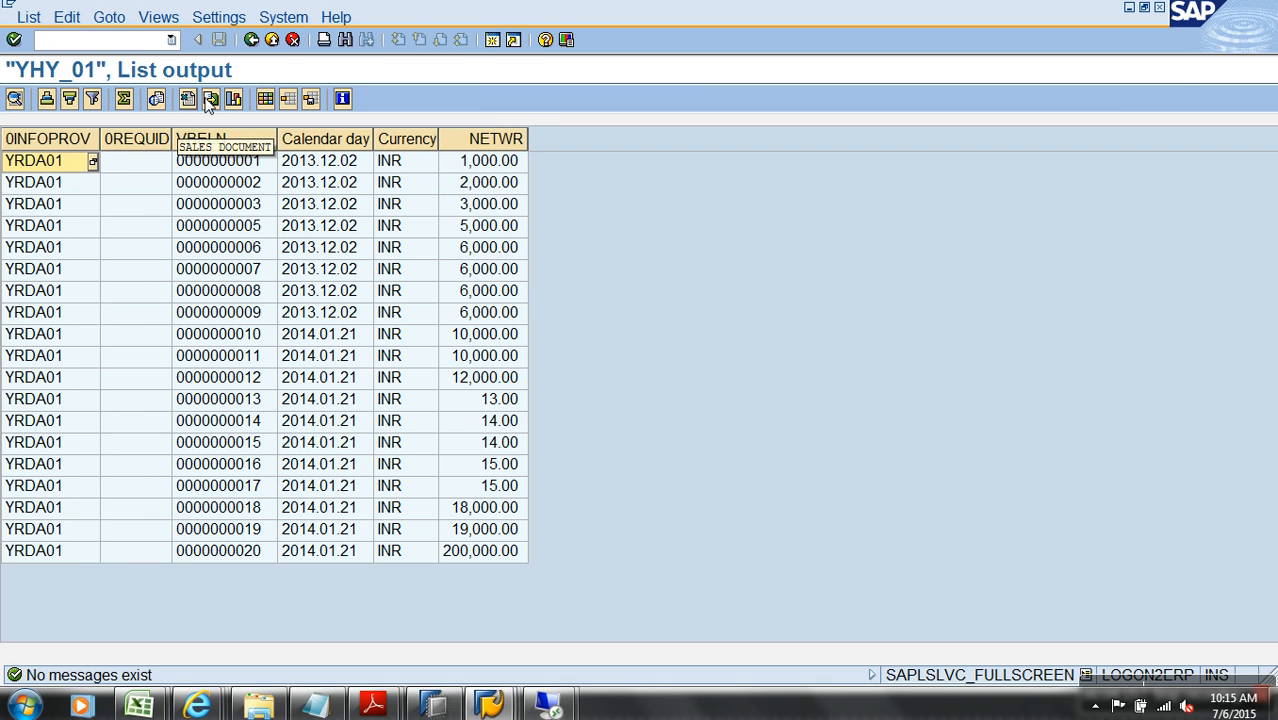
left_click(251, 39)
left_click(251, 39)
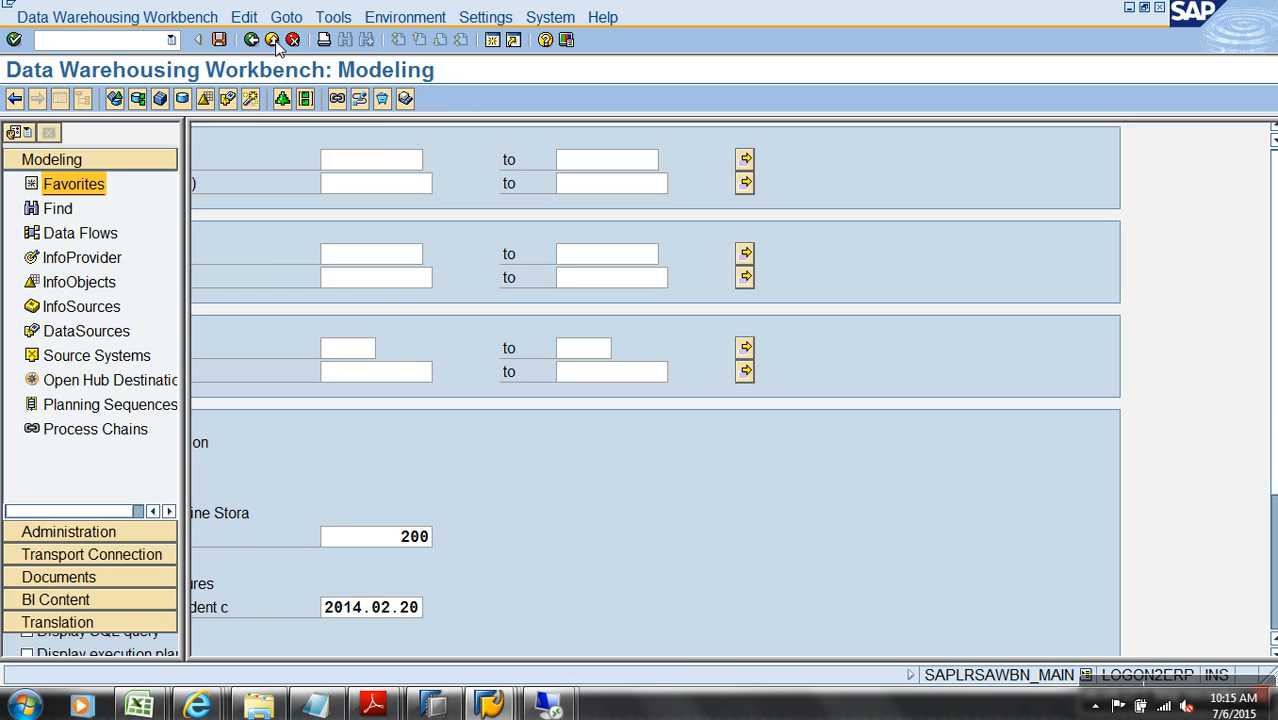
Step: Open process chain 8DSYRDA01, show its log and hide the navigation area and chain tree
left_click(97, 431)
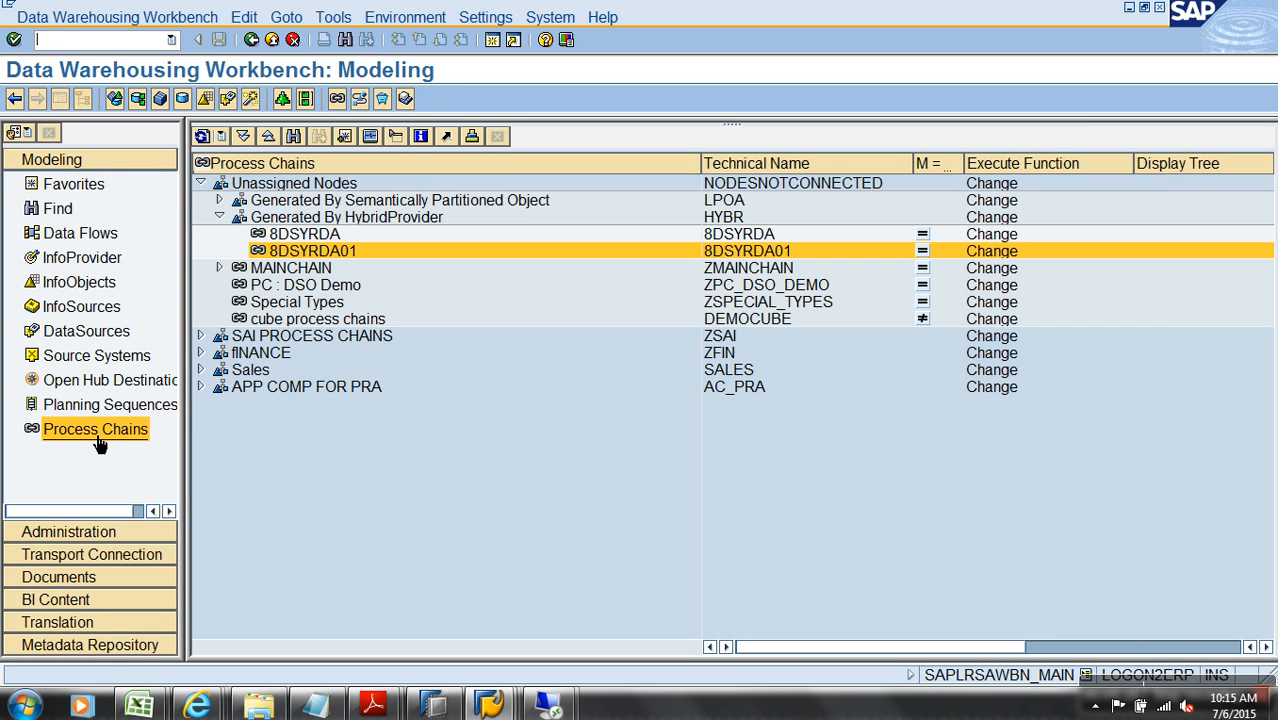
double_click(305, 252)
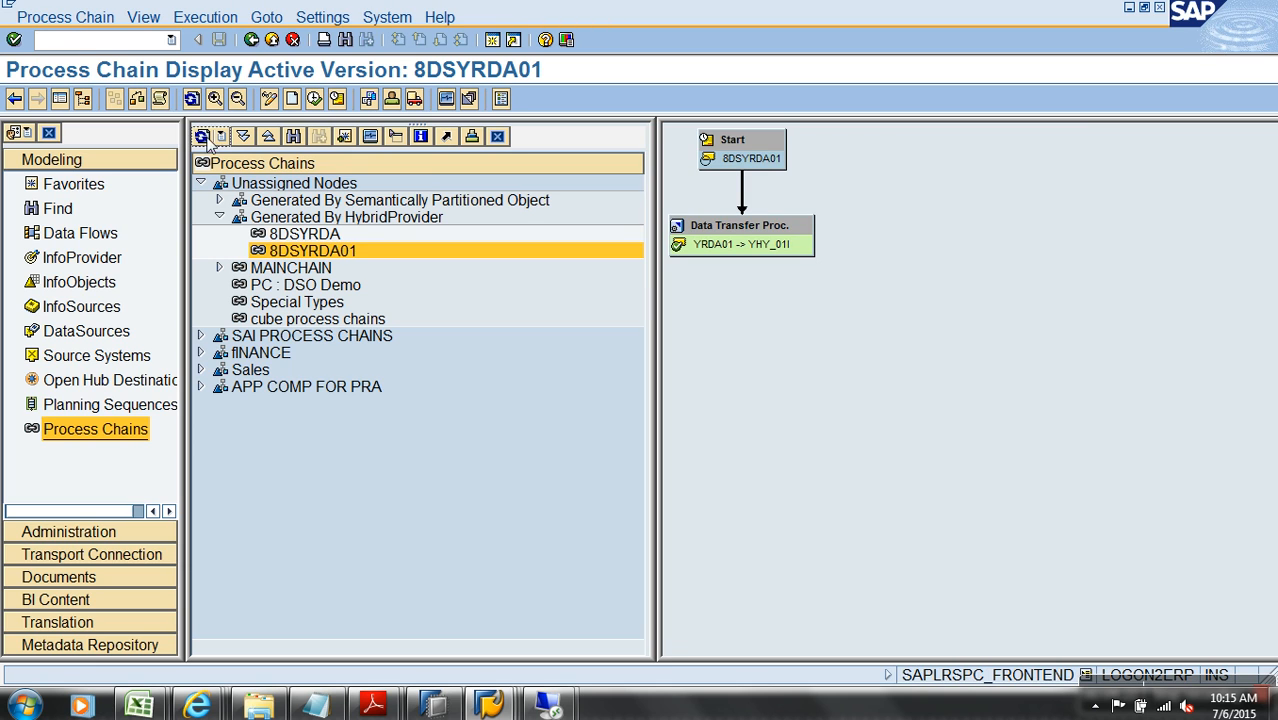
left_click(160, 98)
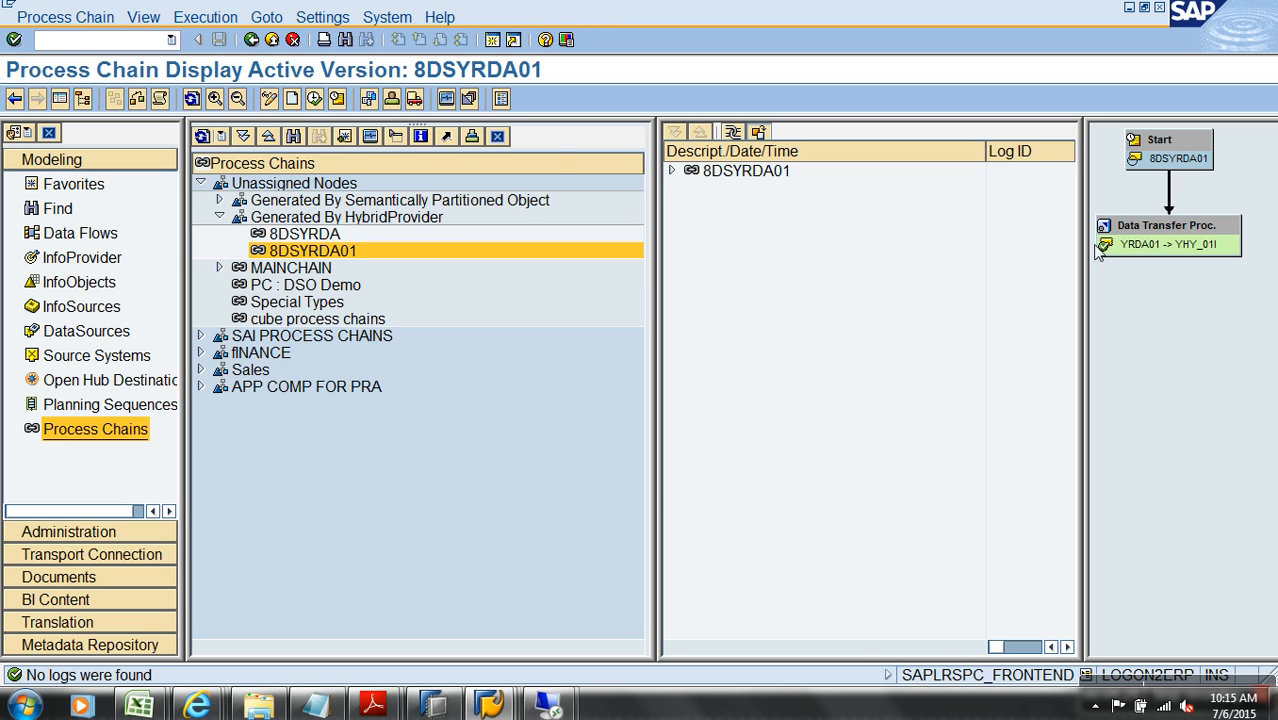
right_click(1177, 246)
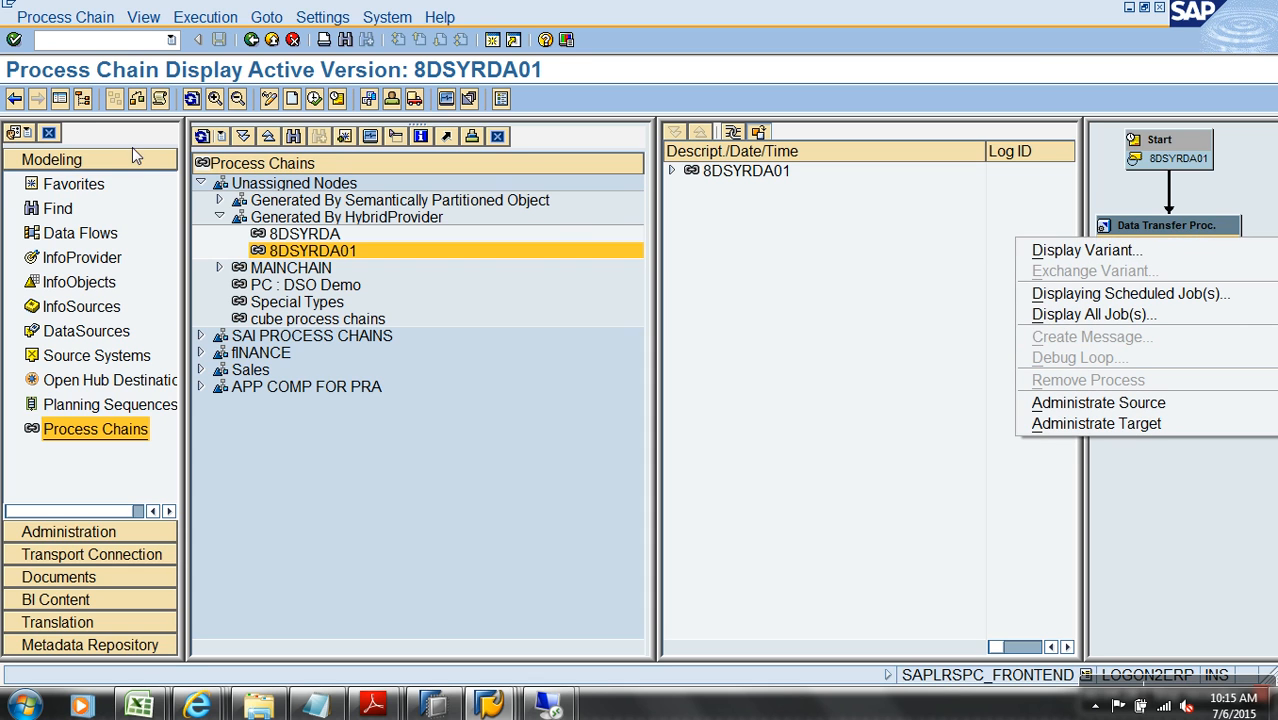
left_click(59, 98)
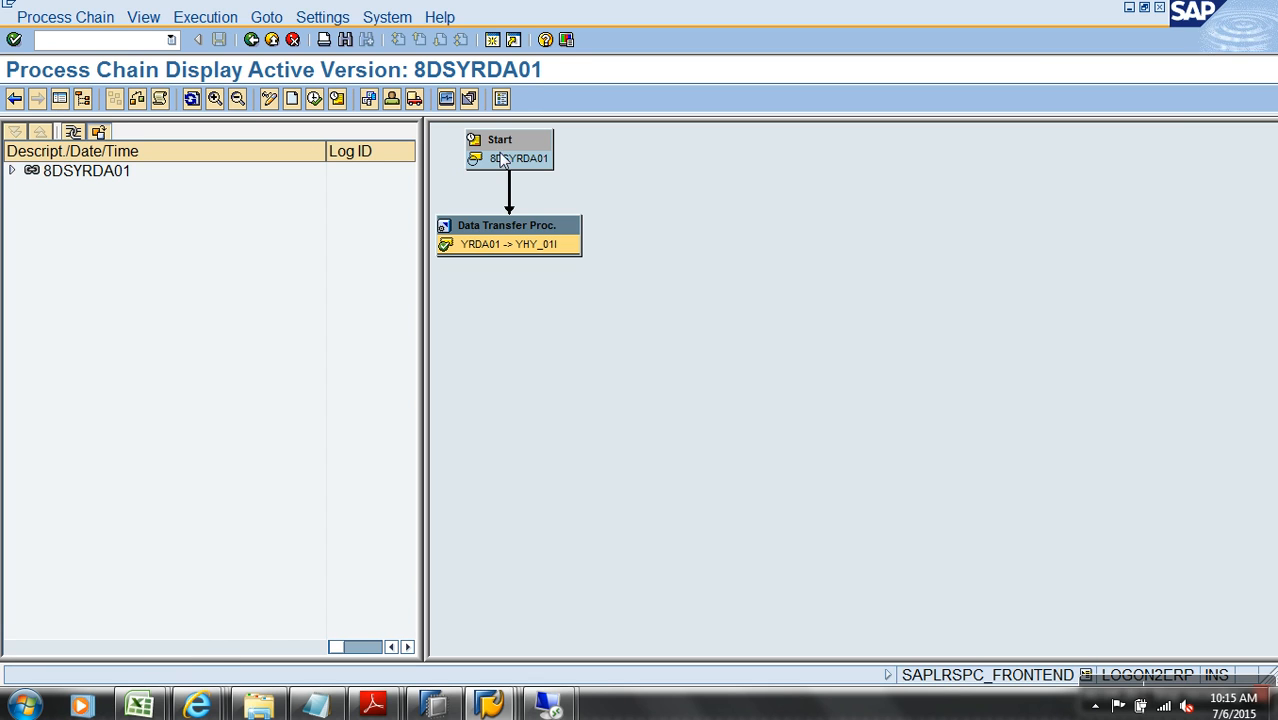
Step: Check the scheduling options of the start process variant in chain 8DSYRDA01 and return to the chain
right_click(503, 160)
left_click(560, 152)
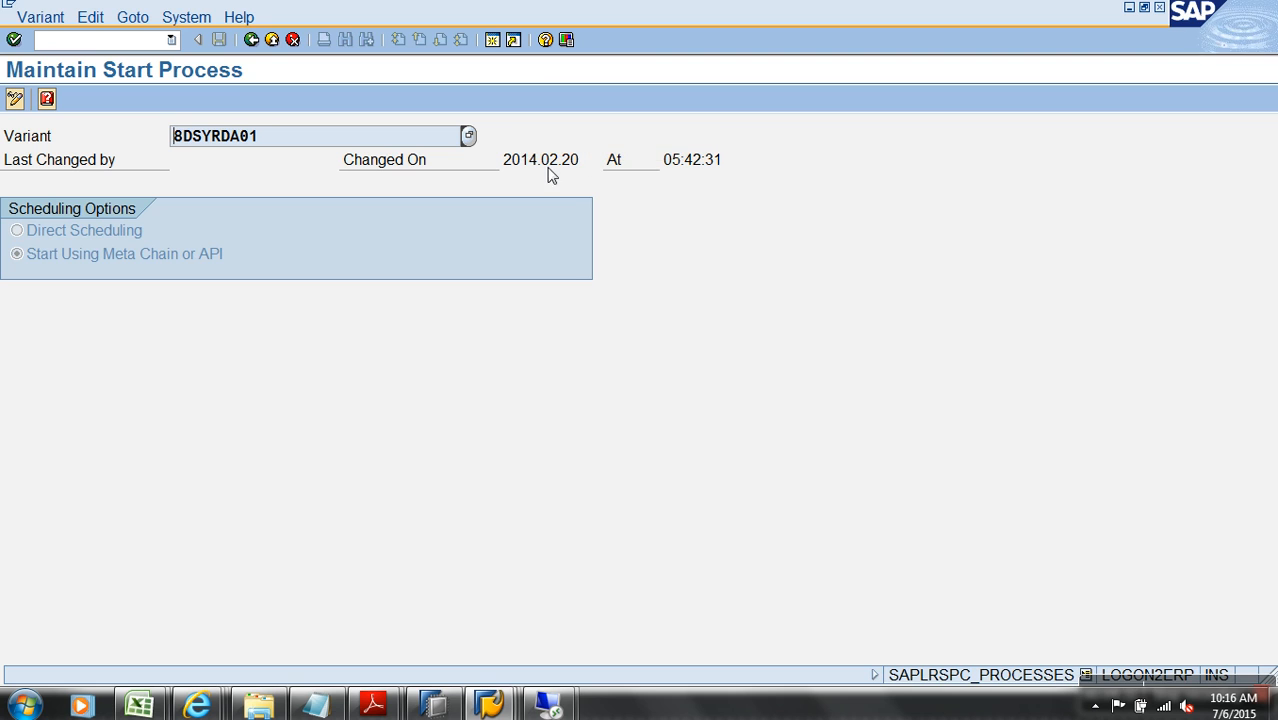
left_click(252, 40)
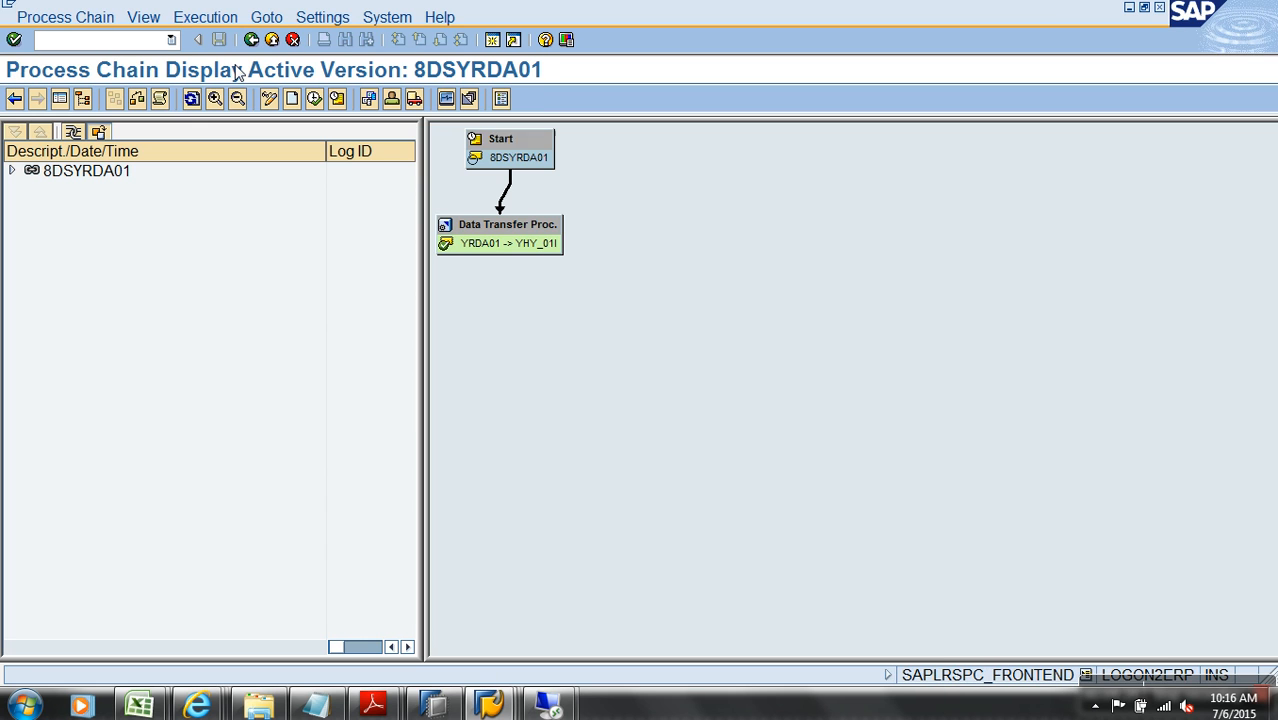
double_click(513, 147)
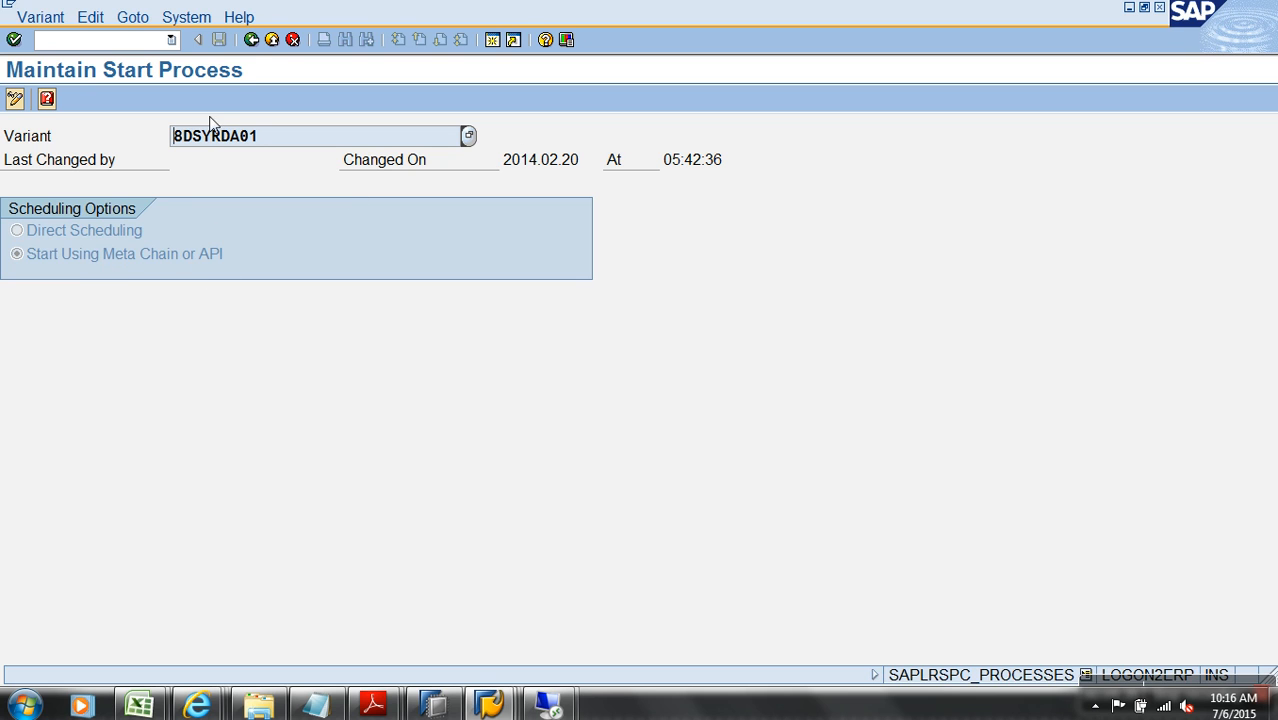
left_click(251, 39)
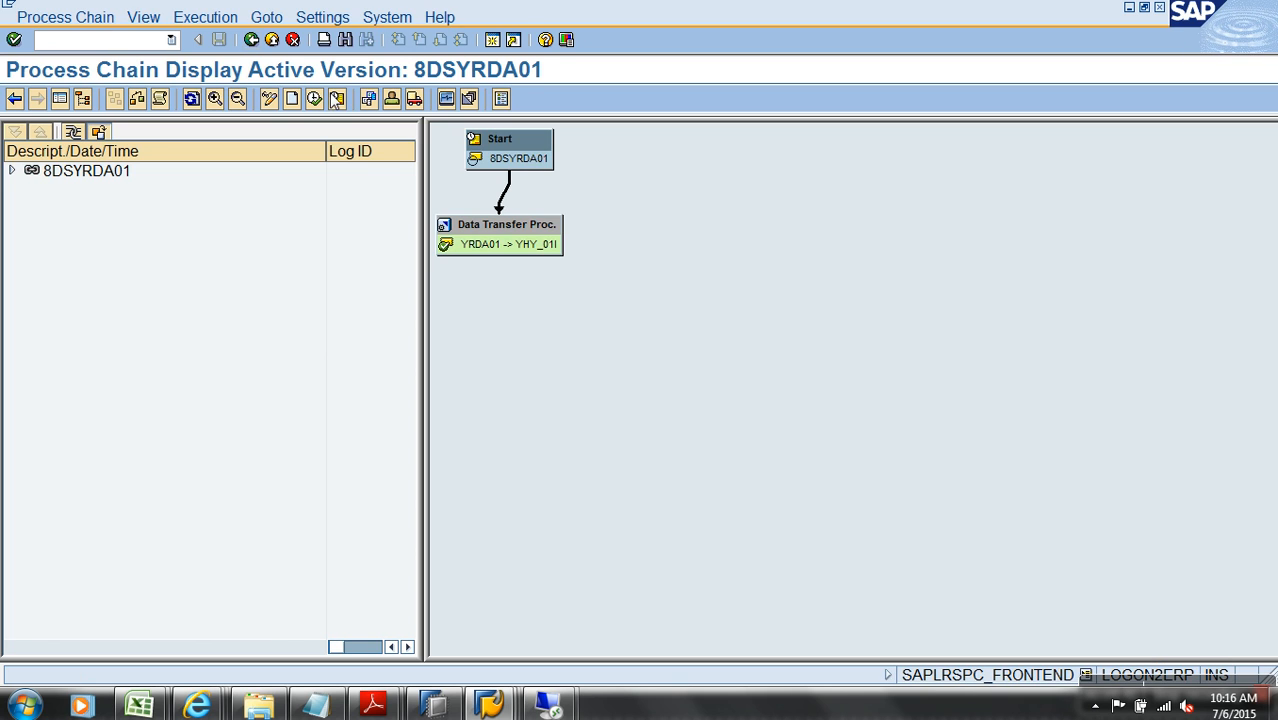
Step: Switch chain 8DSYRDA01 to change mode, set its start process to Direct Scheduling with immediate start and save the variant
left_click(269, 98)
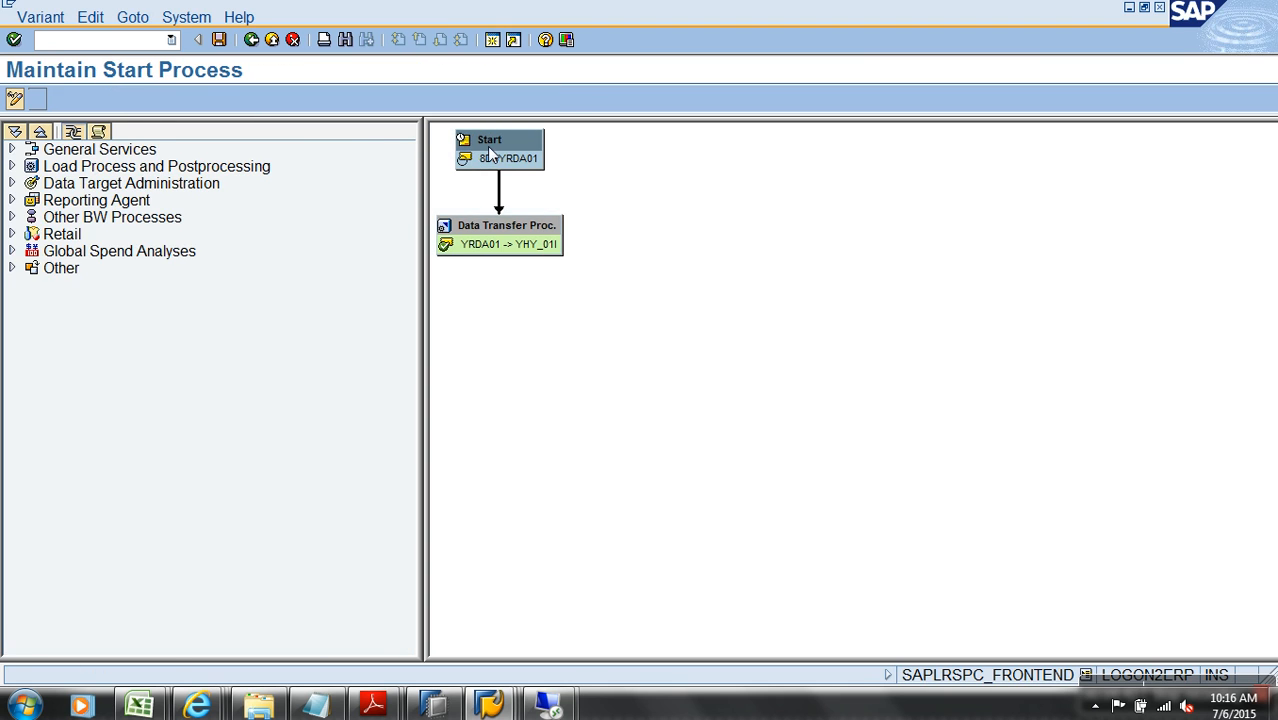
double_click(490, 150)
left_click(140, 231)
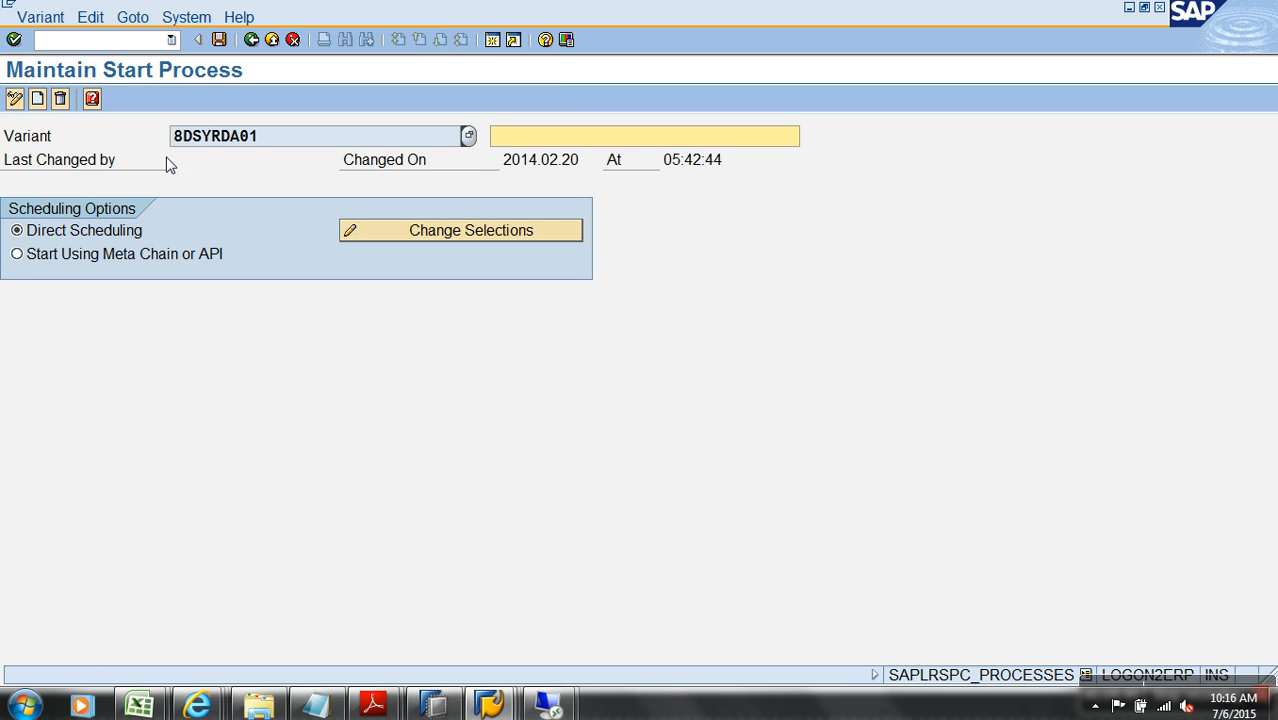
left_click(421, 225)
left_click(118, 195)
left_click(109, 646)
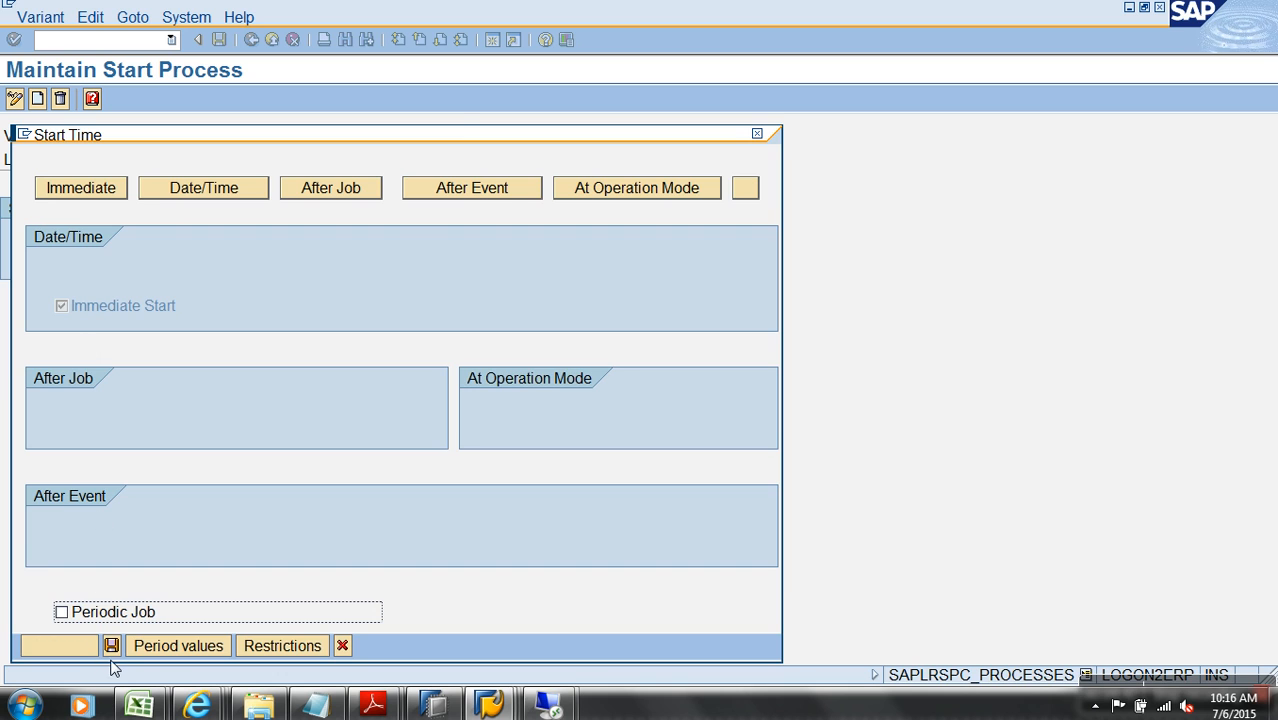
left_click(219, 39)
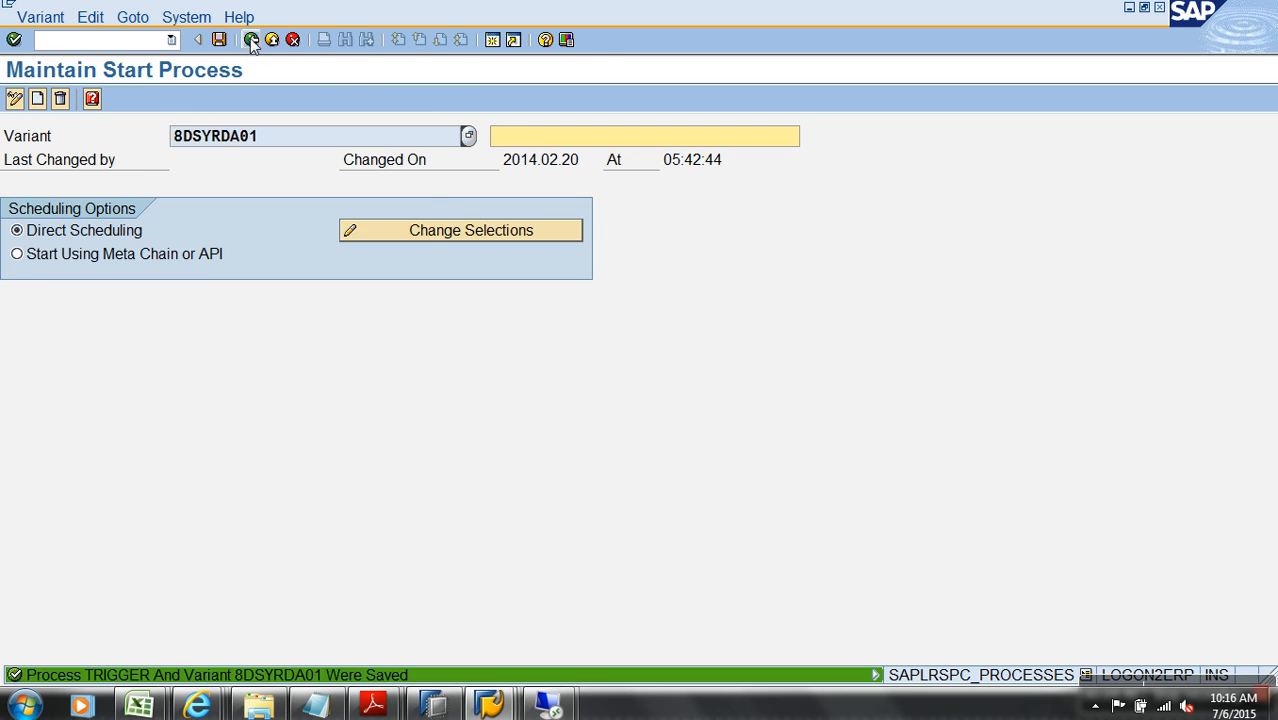
left_click(251, 39)
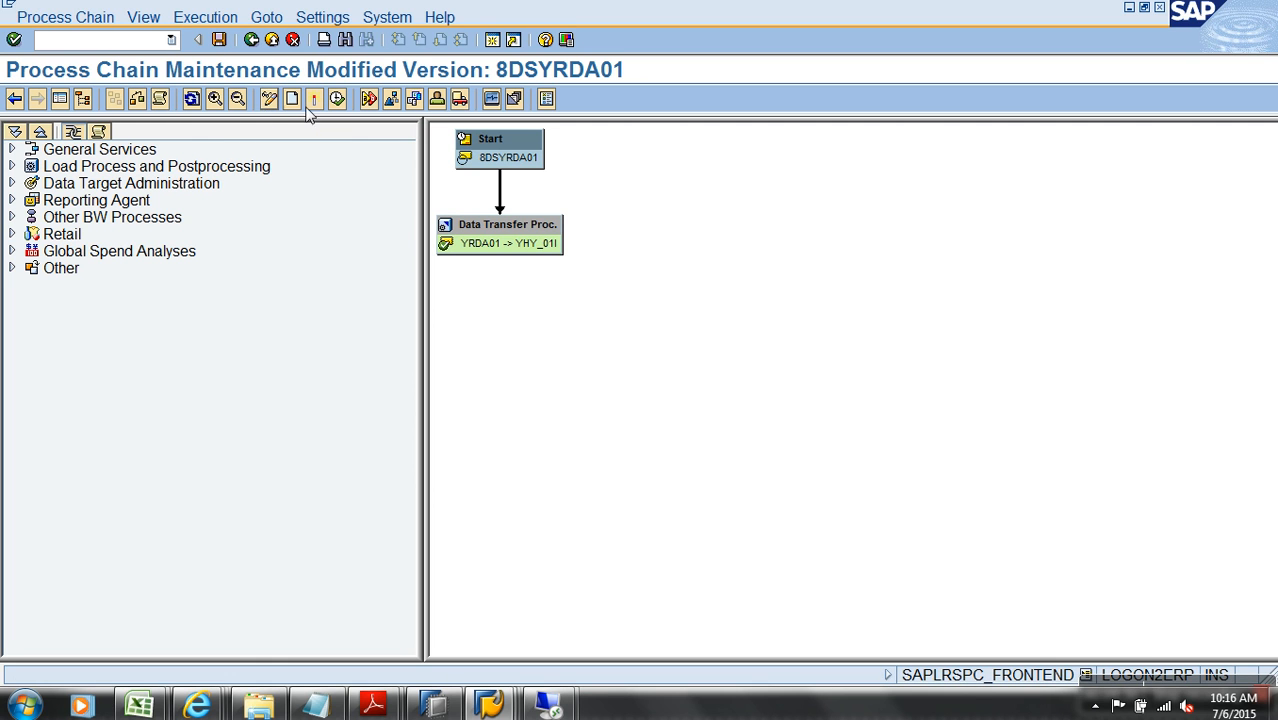
Step: Activate and schedule process chain 8DSYRDA01 with Job Priority A
left_click(336, 100)
left_click(68, 213)
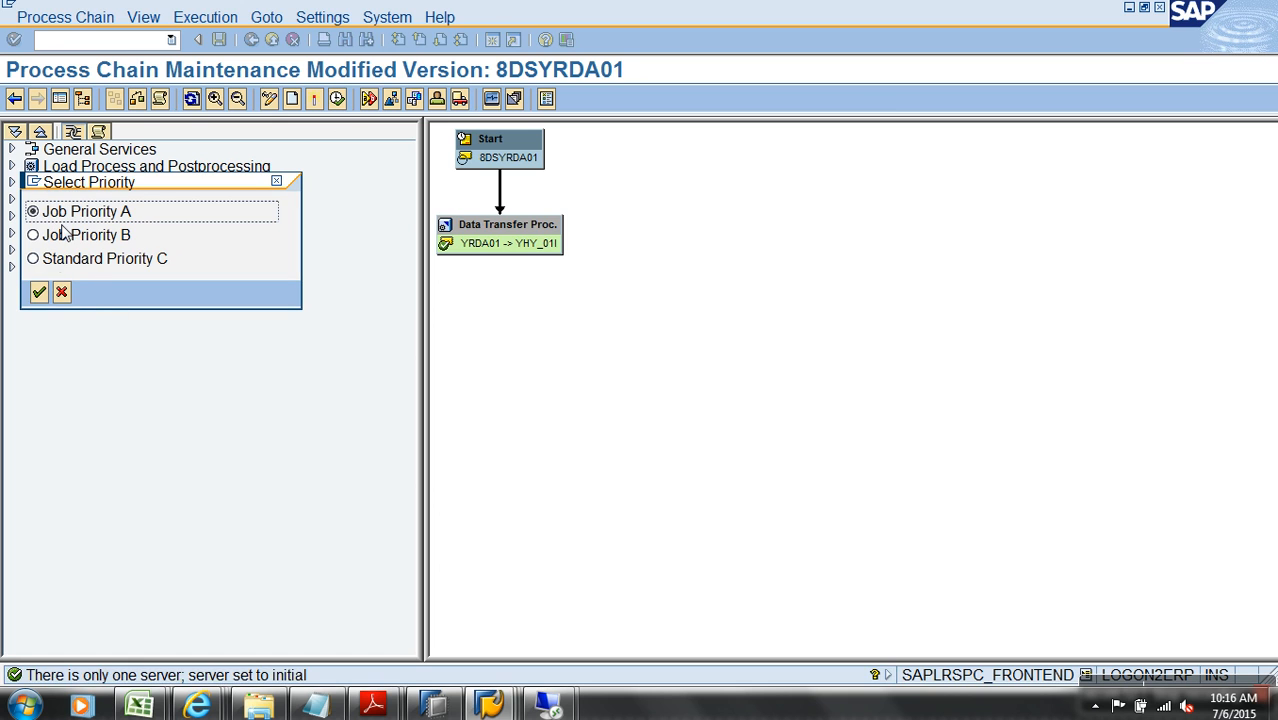
left_click(40, 291)
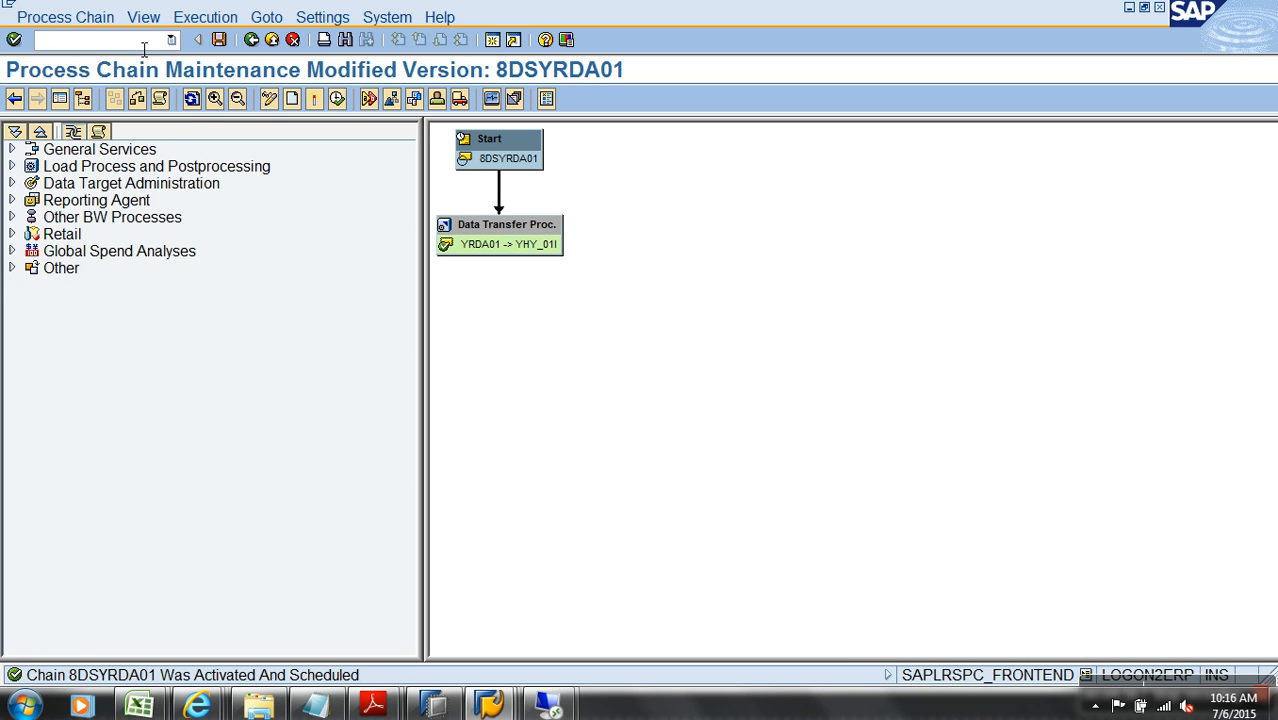
Step: Restart the Data Warehousing Workbench, expand RDA in the Favorites and open the management of InfoCube YHY_01I
type("1")
key("Return")
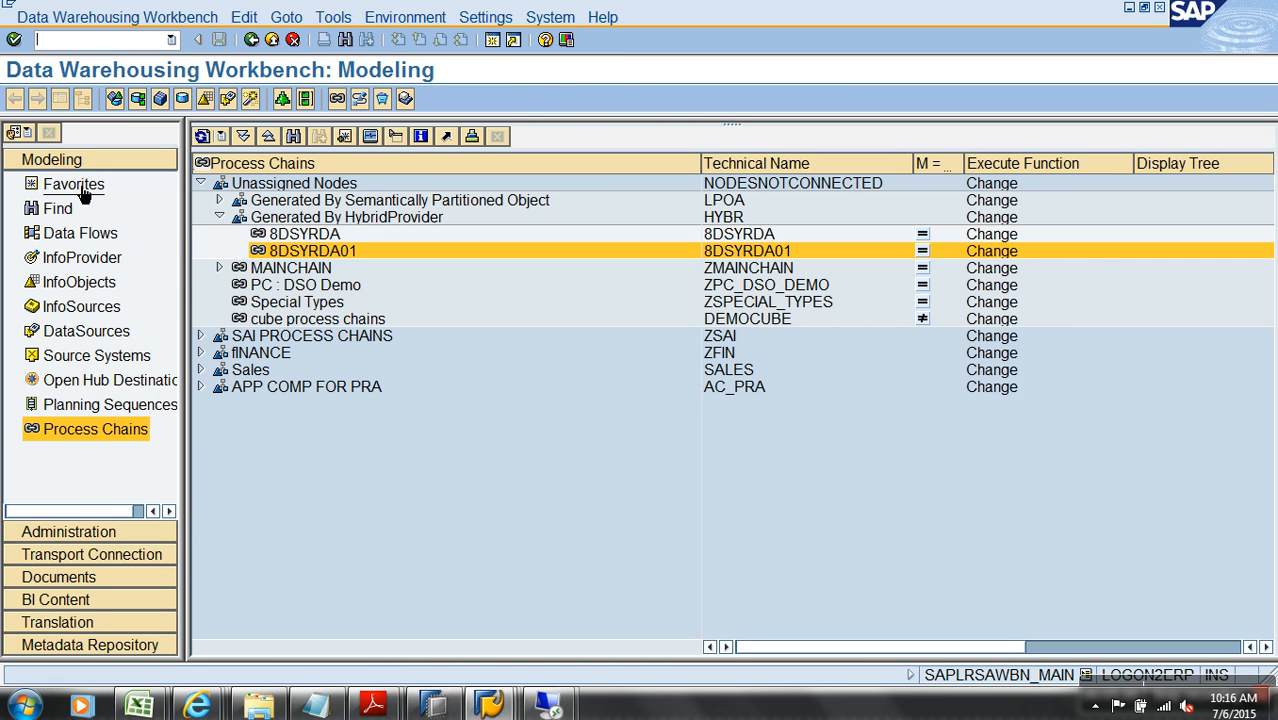
left_click(50, 186)
left_click(201, 218)
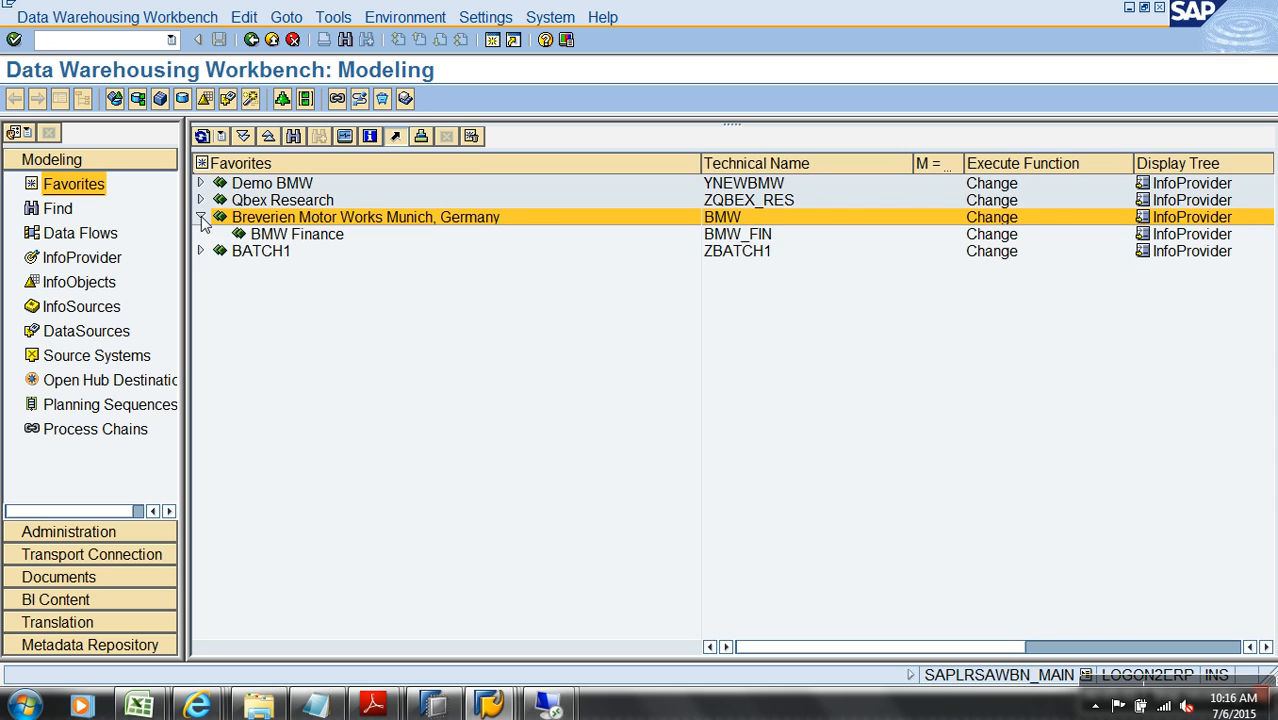
left_click(218, 387)
left_click(218, 387)
left_click(218, 370)
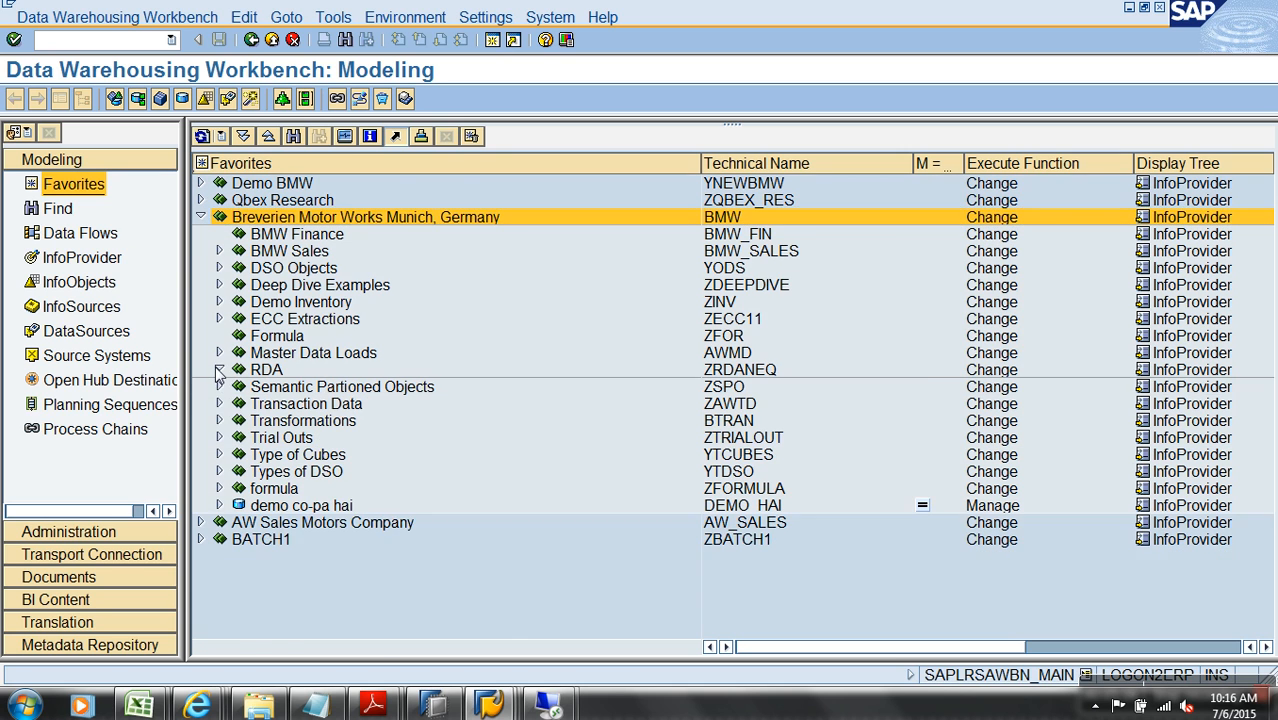
left_click(238, 387)
right_click(328, 403)
left_click(422, 280)
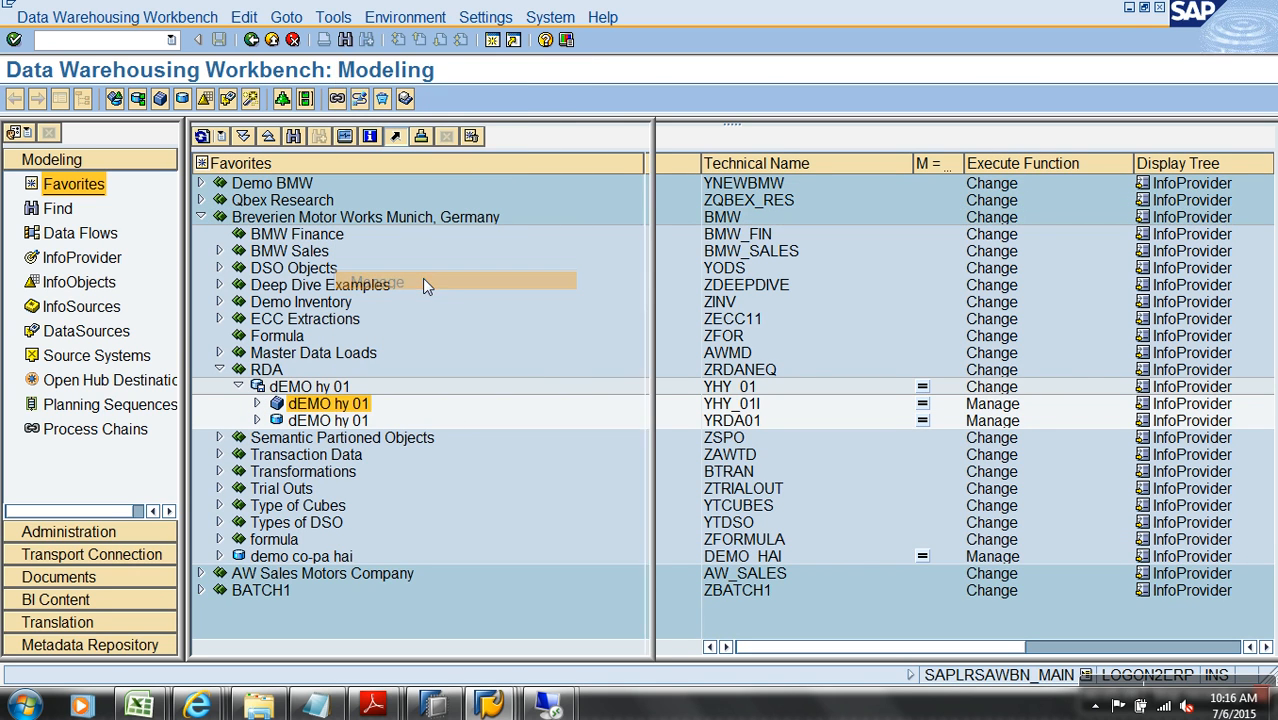
Step: Look at the fact table selection screen of YHY_01I, leave it and open the selection screen for its InfoCube content
left_click(729, 283)
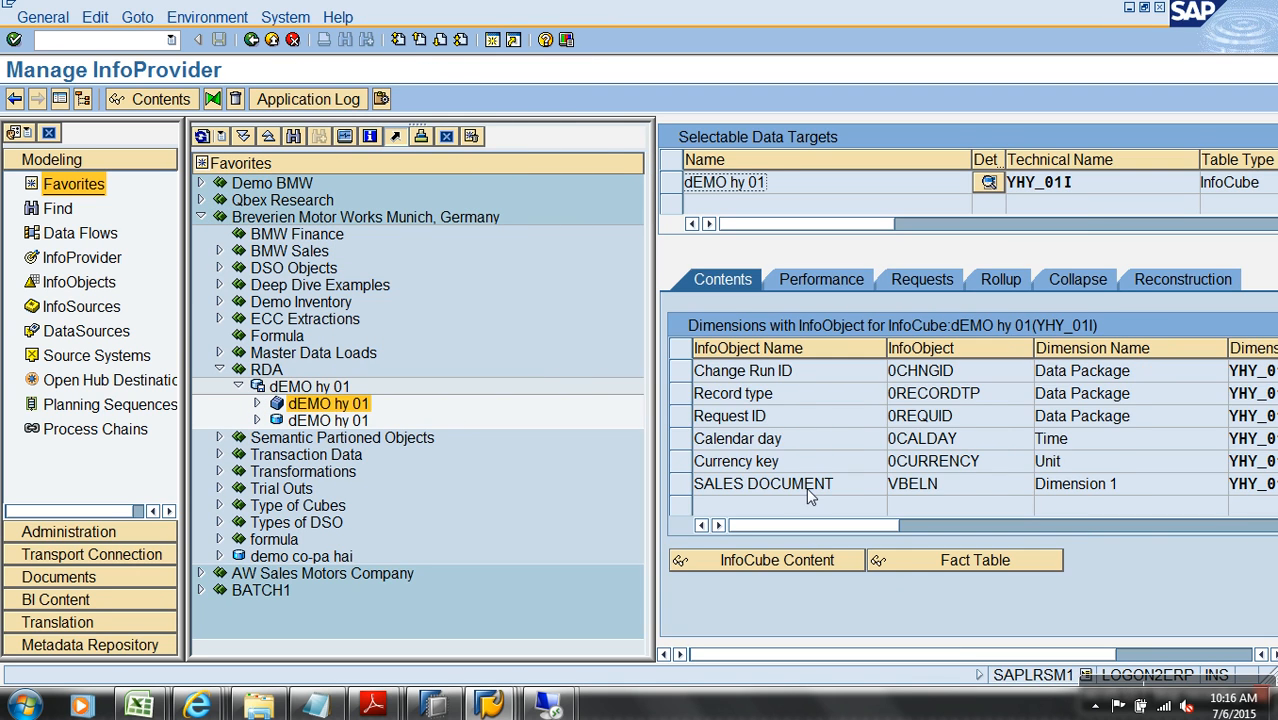
left_click(925, 565)
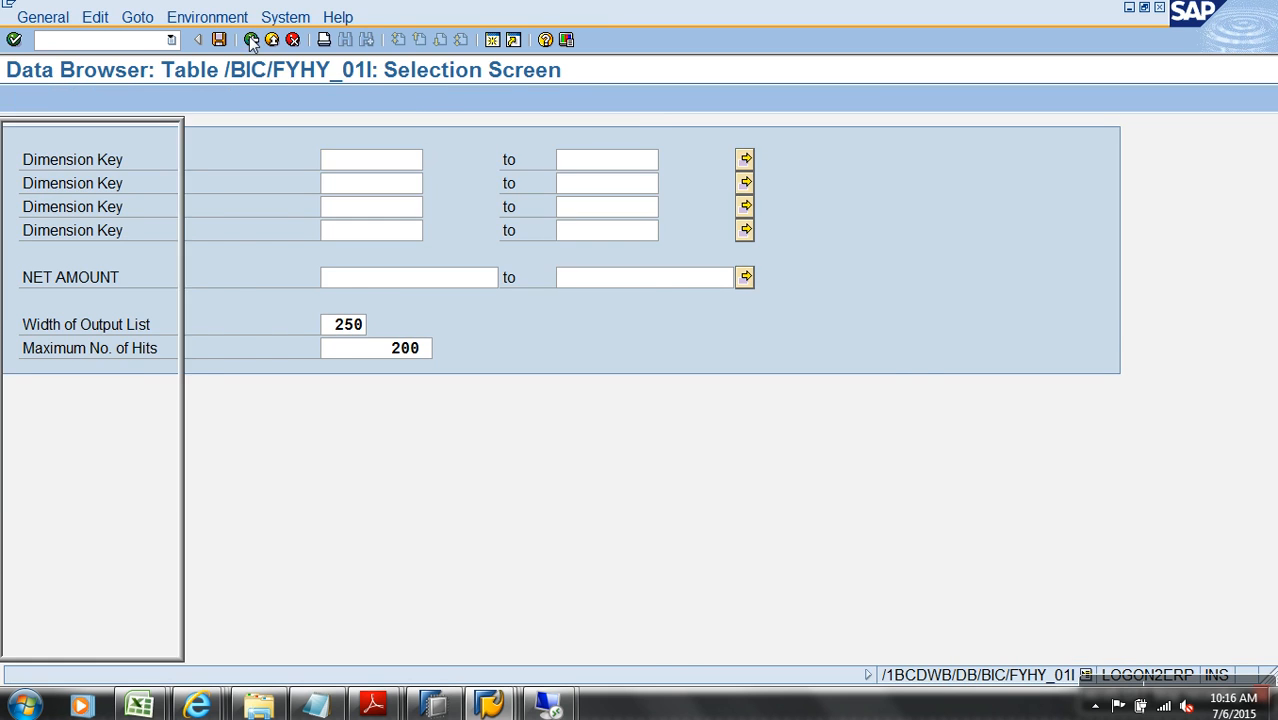
left_click(251, 40)
left_click(805, 560)
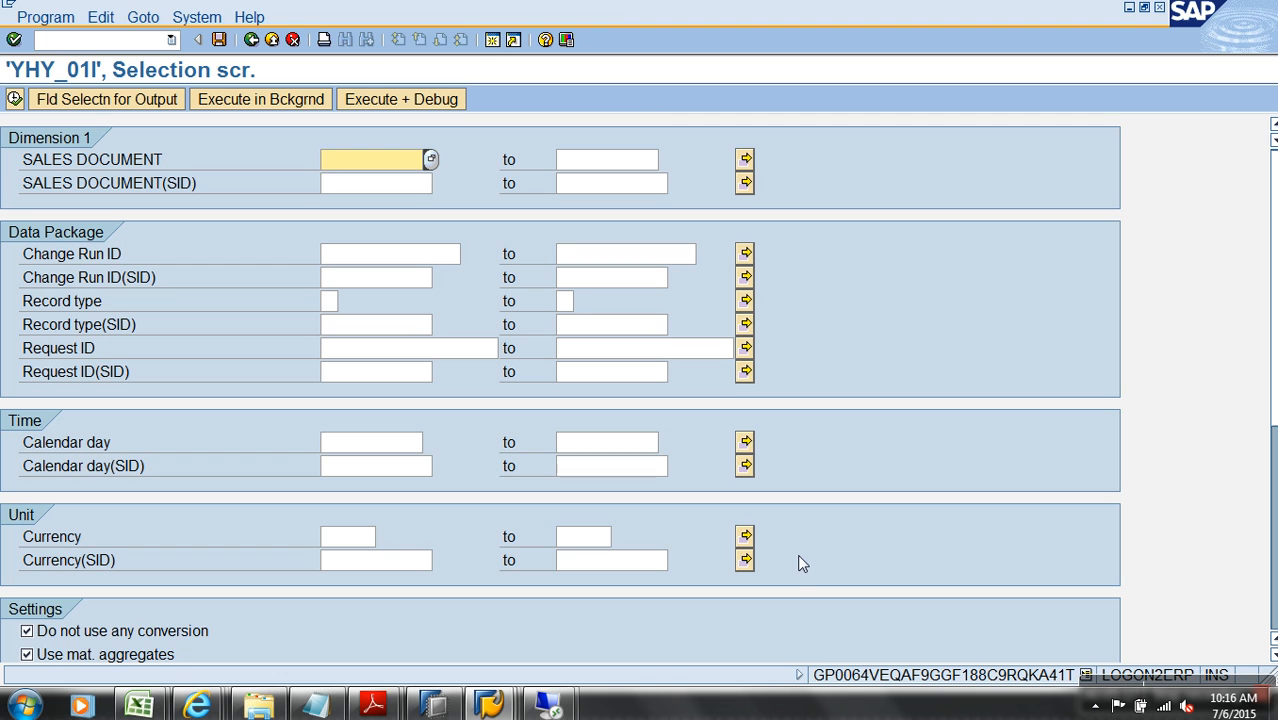
Step: List the InfoCube content of YHY_01I with all characteristics selected for output, check the request columns and return to its management
left_click(150, 106)
left_click(445, 105)
left_click(14, 98)
left_click(14, 99)
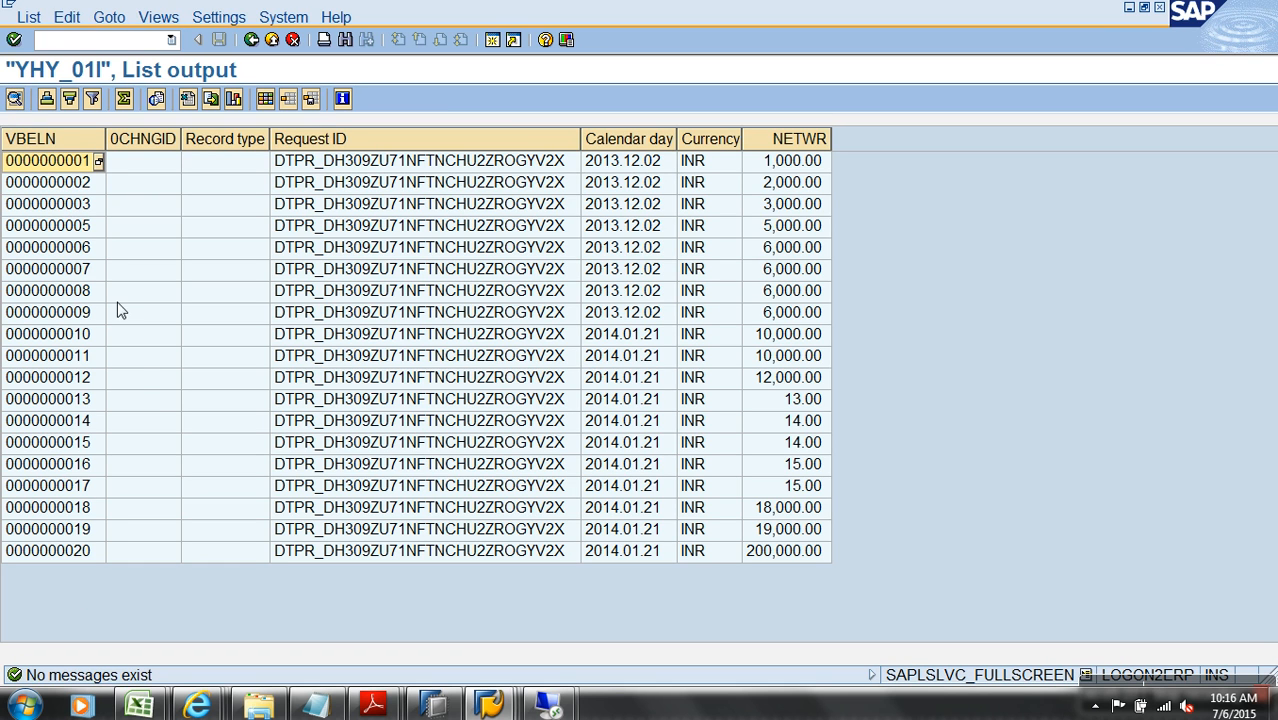
left_click_drag(173, 149, 357, 149)
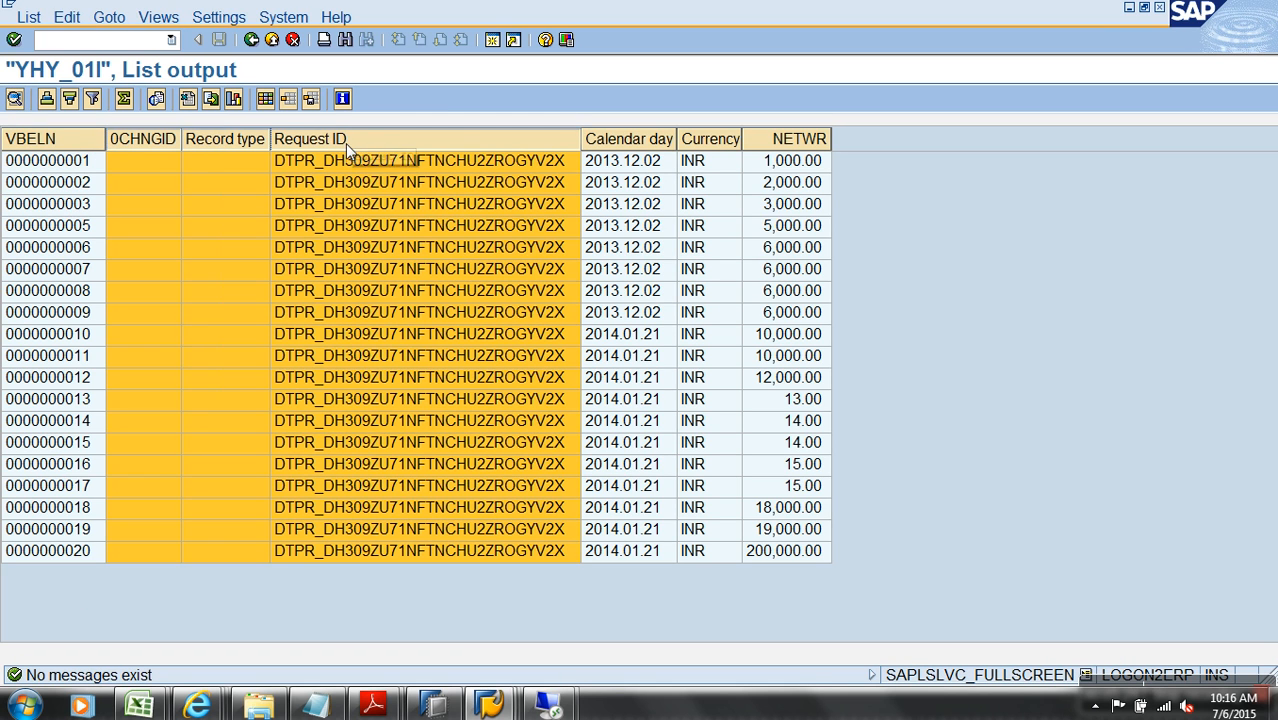
left_click(272, 42)
left_click(272, 42)
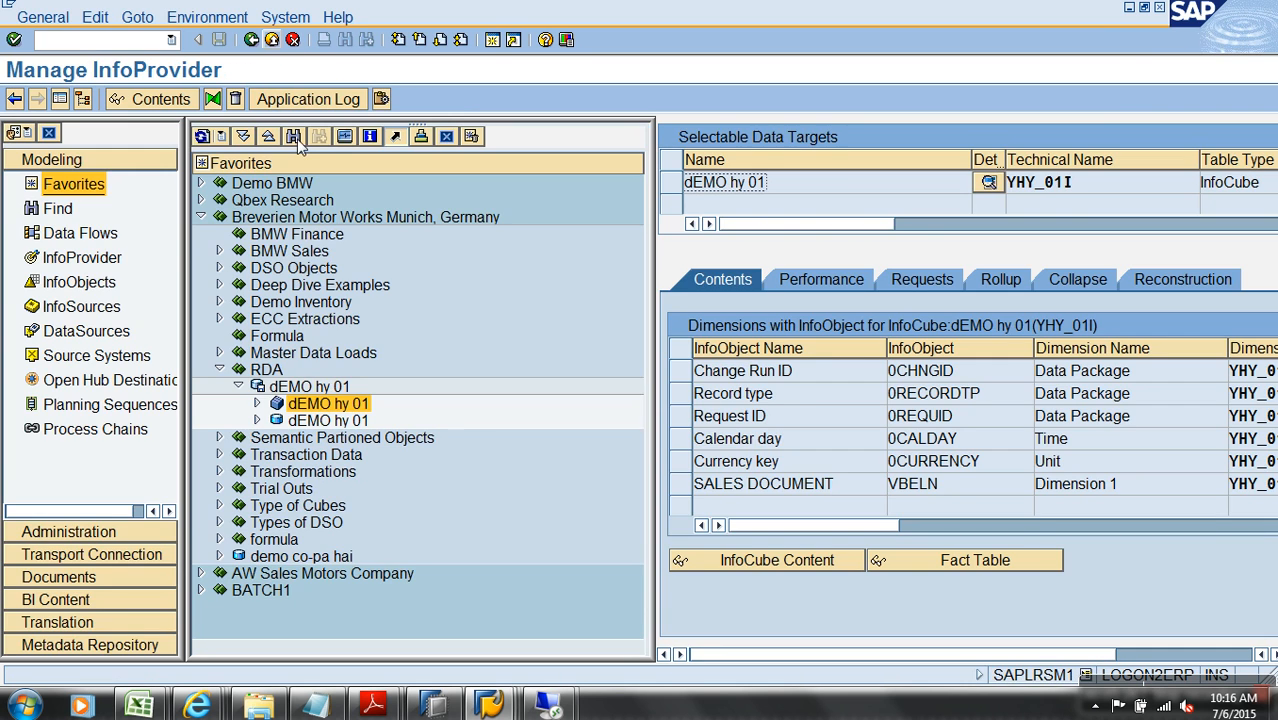
Step: Display the data of HybridProvider YHY_01 with all characteristics, check the InfoProvider column and return to the modeling overview
right_click(300, 392)
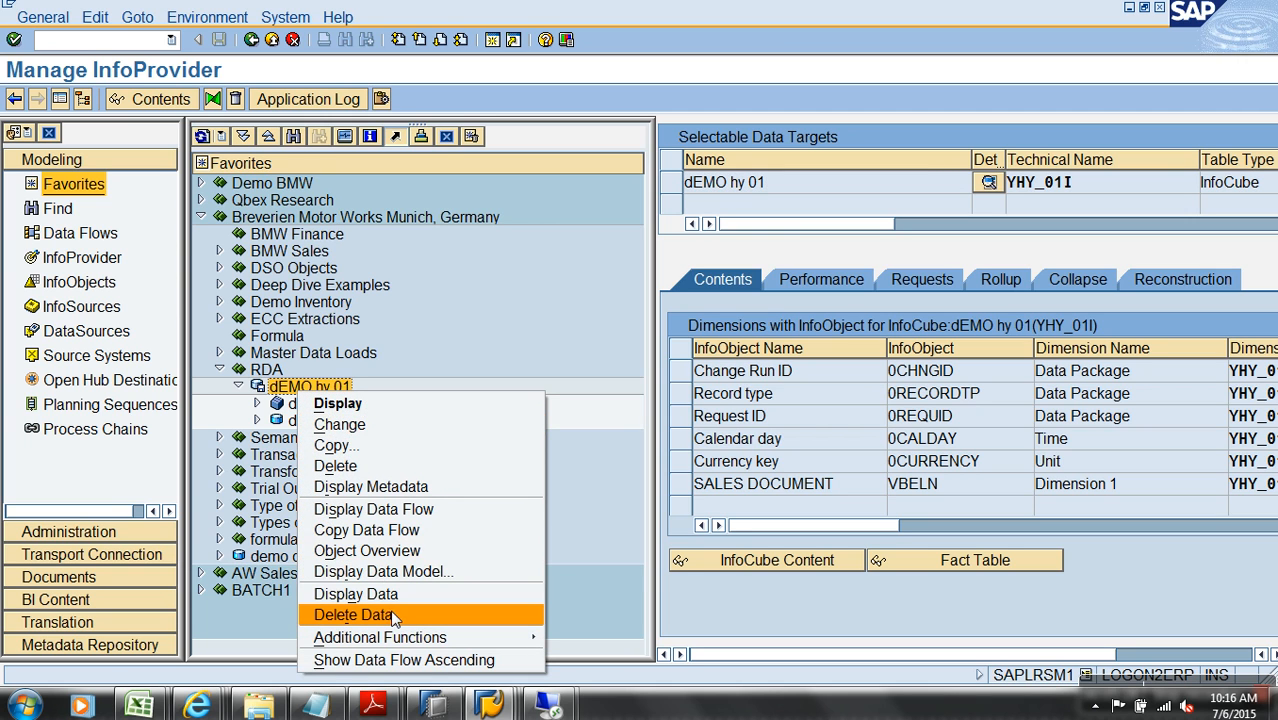
left_click(396, 594)
left_click(172, 99)
left_click(440, 99)
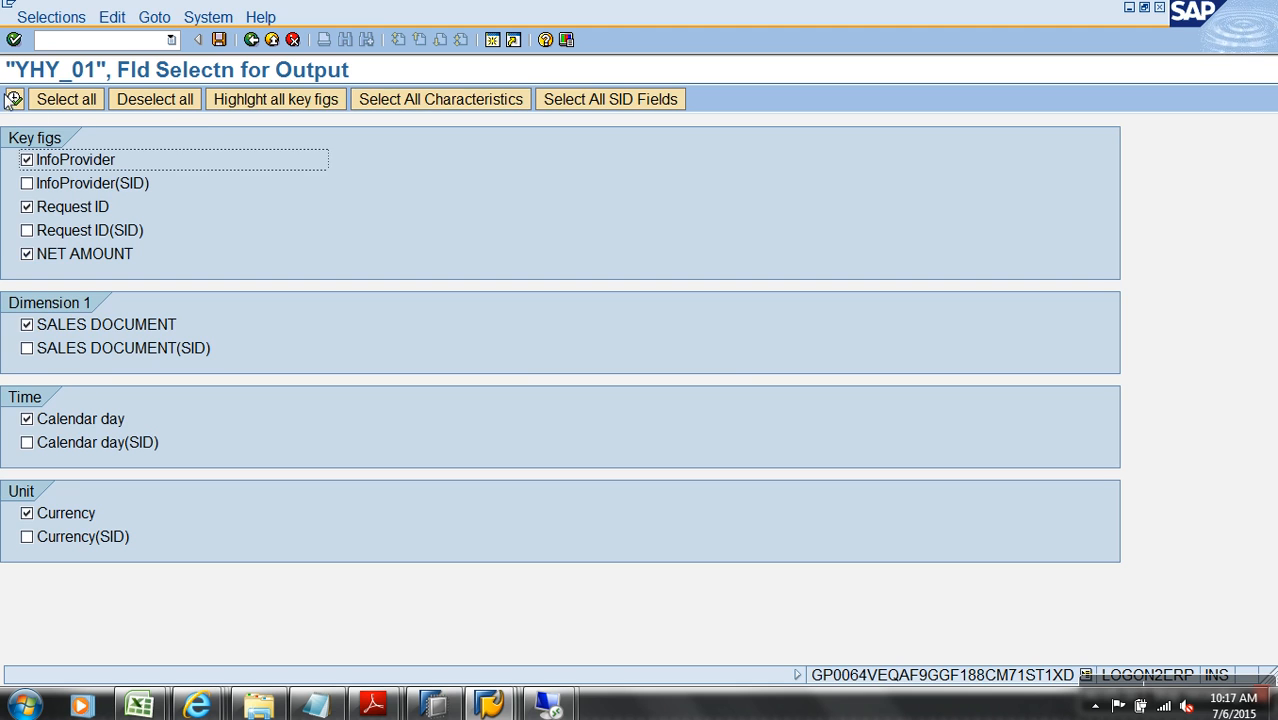
left_click(14, 99)
left_click(14, 99)
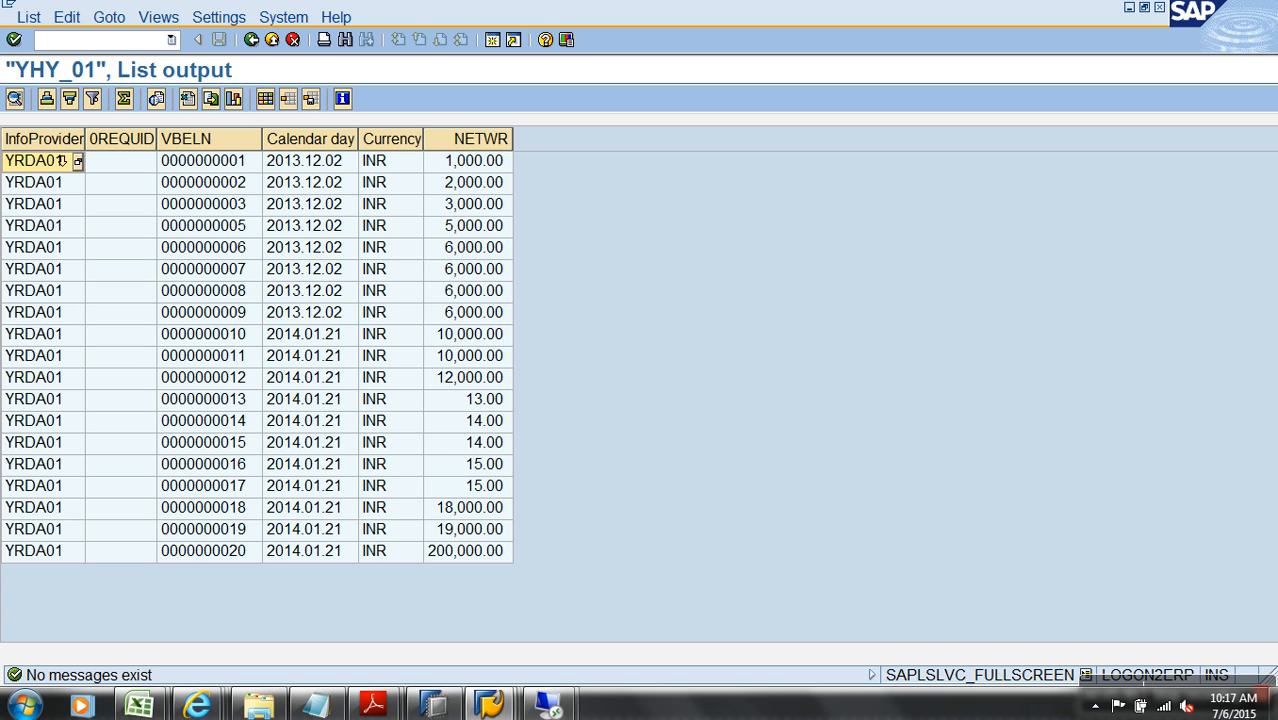
left_click(56, 141)
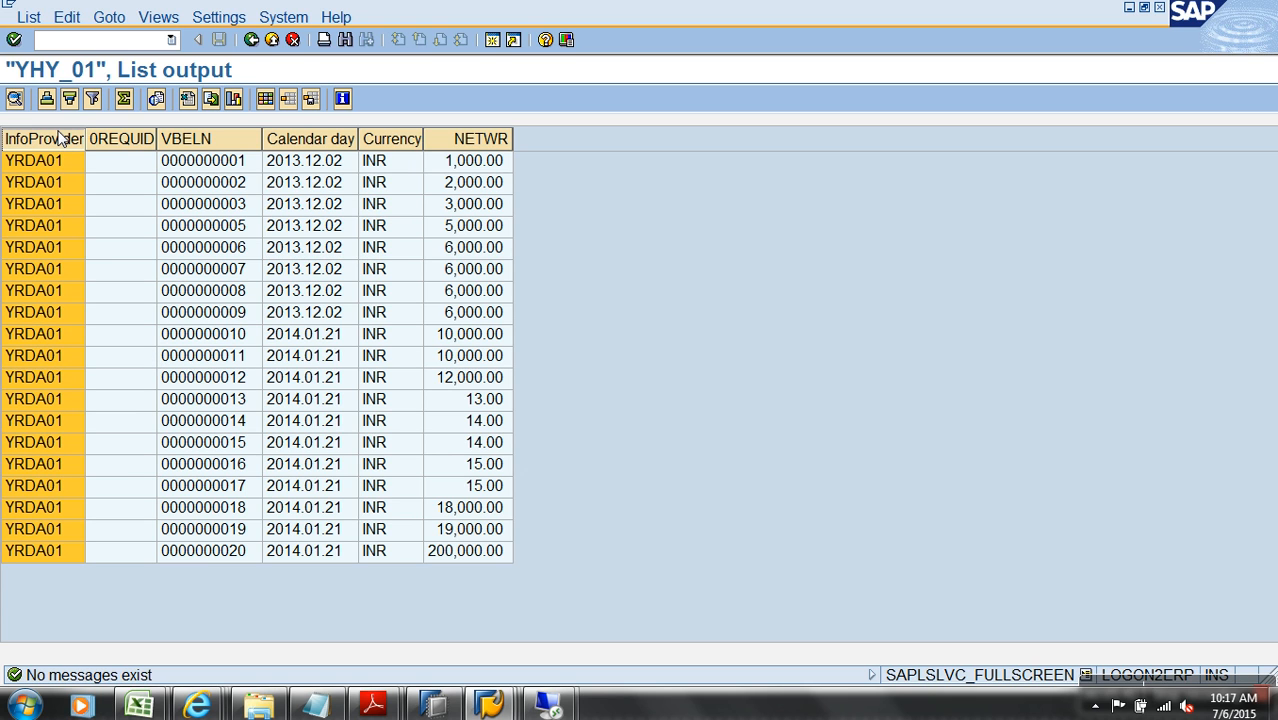
left_click(271, 40)
left_click(271, 40)
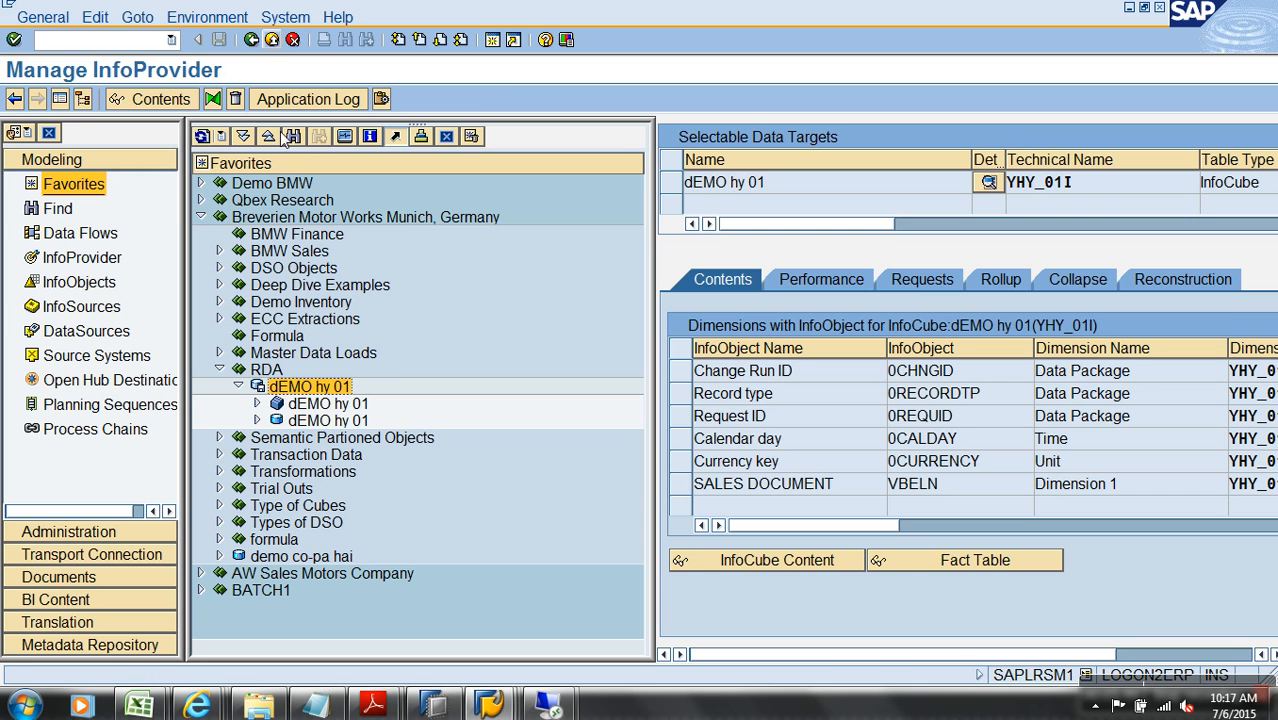
left_click(271, 40)
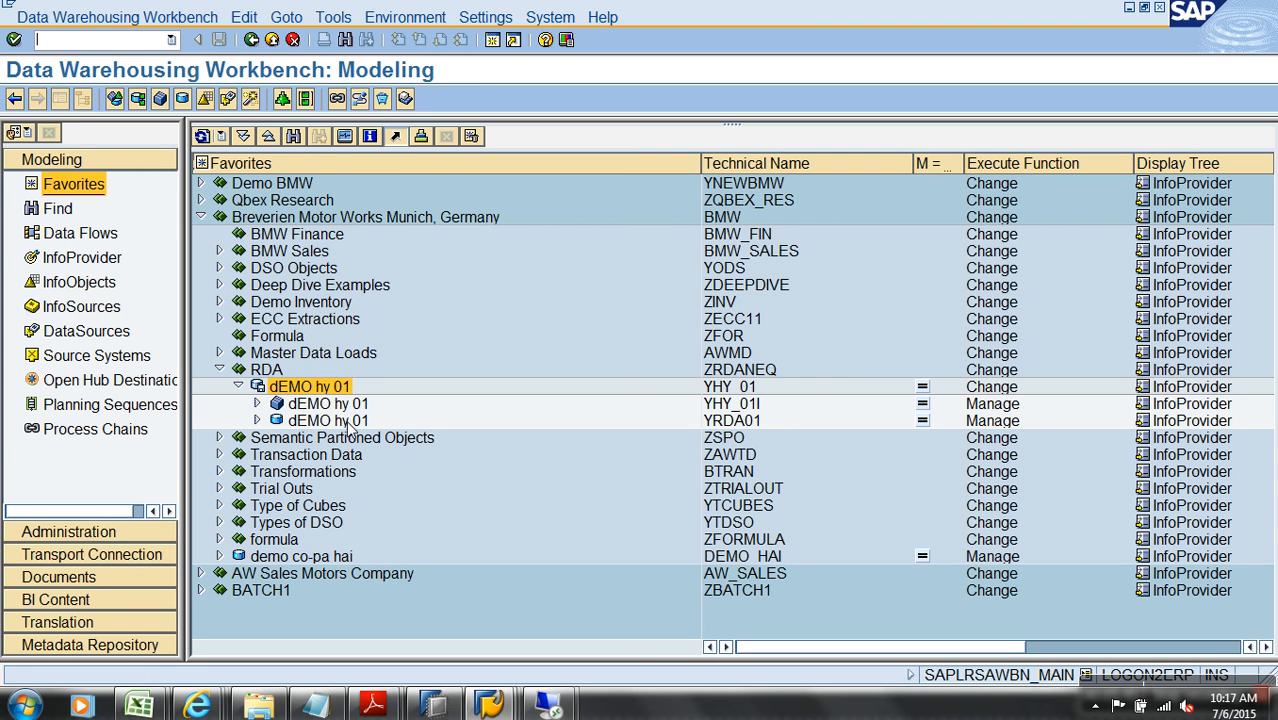
Step: Examine the InfoCube and DataStore object under HybridProvider YHY_01 down to DataSource ZRDA_DEMO, and collapse the tree again
left_click(336, 406)
left_click(331, 424)
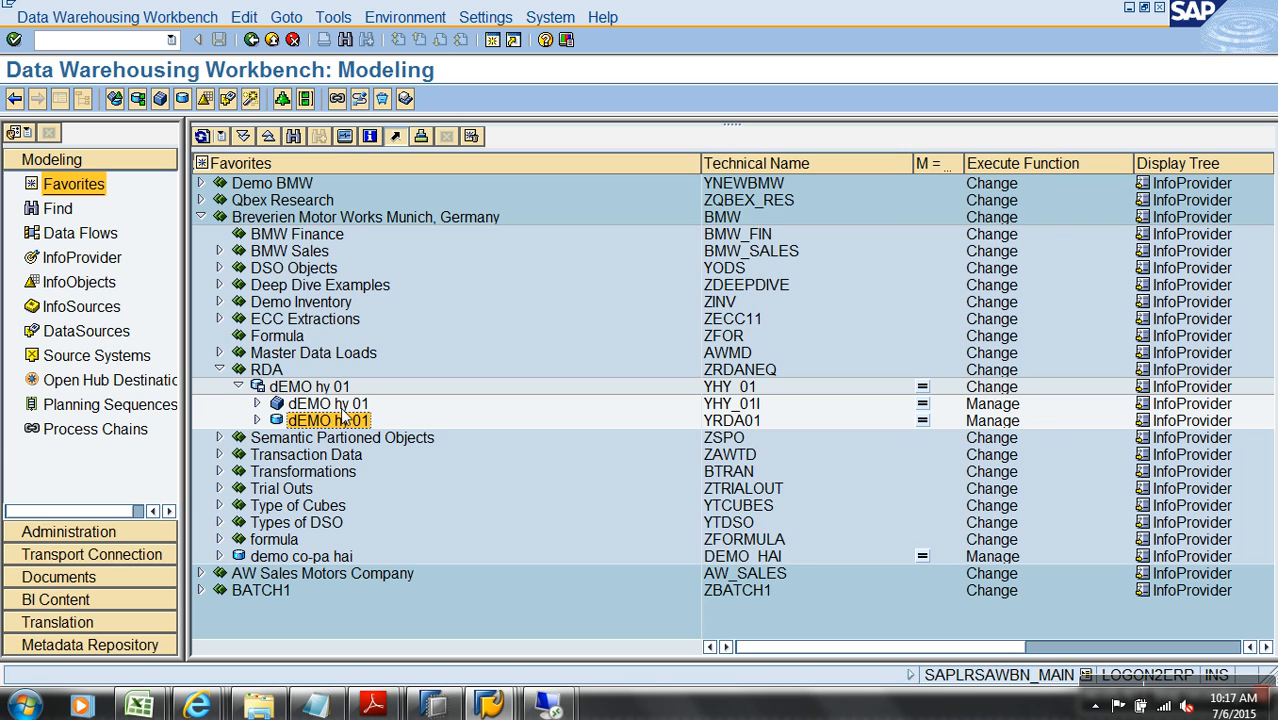
left_click(344, 404)
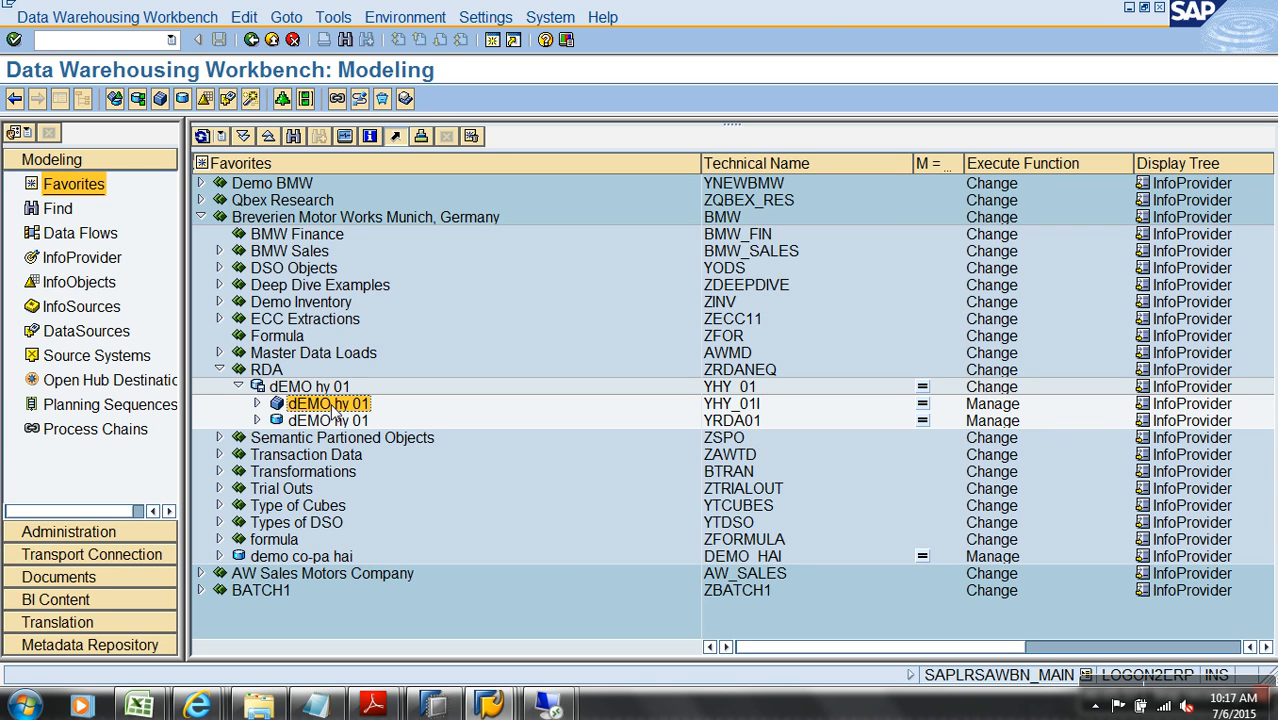
left_click(238, 387)
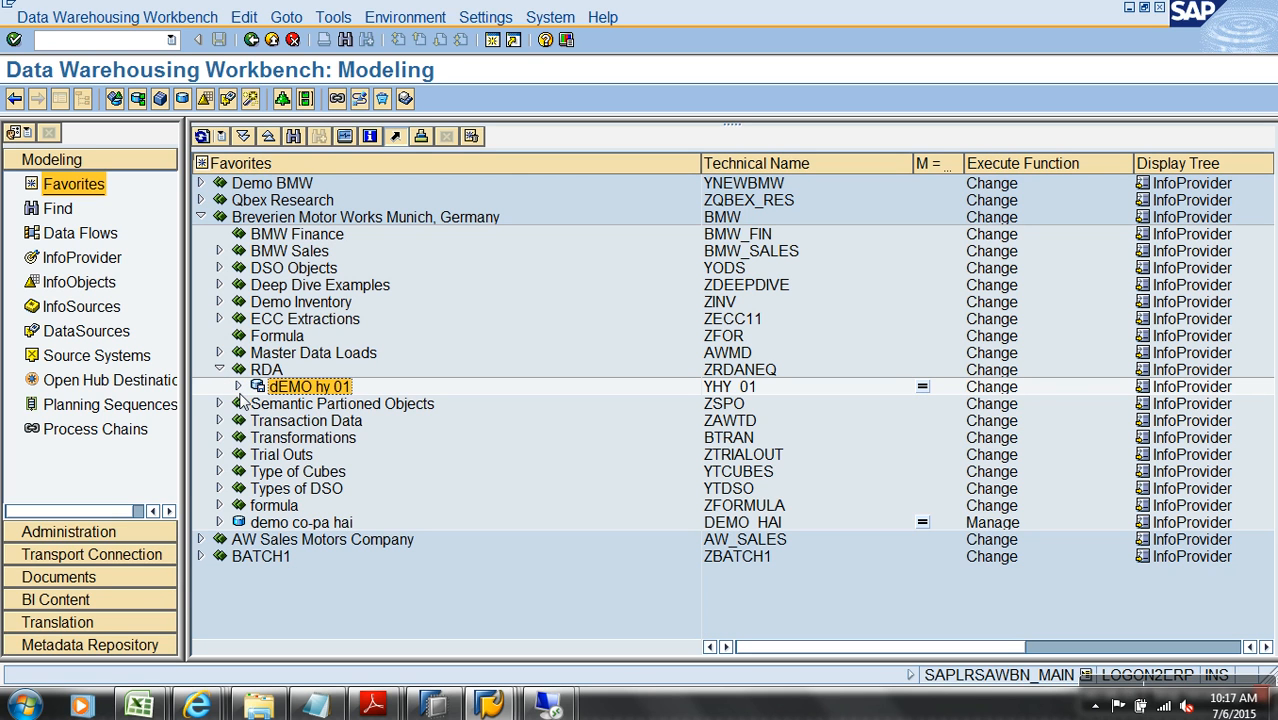
left_click(238, 387)
left_click(256, 404)
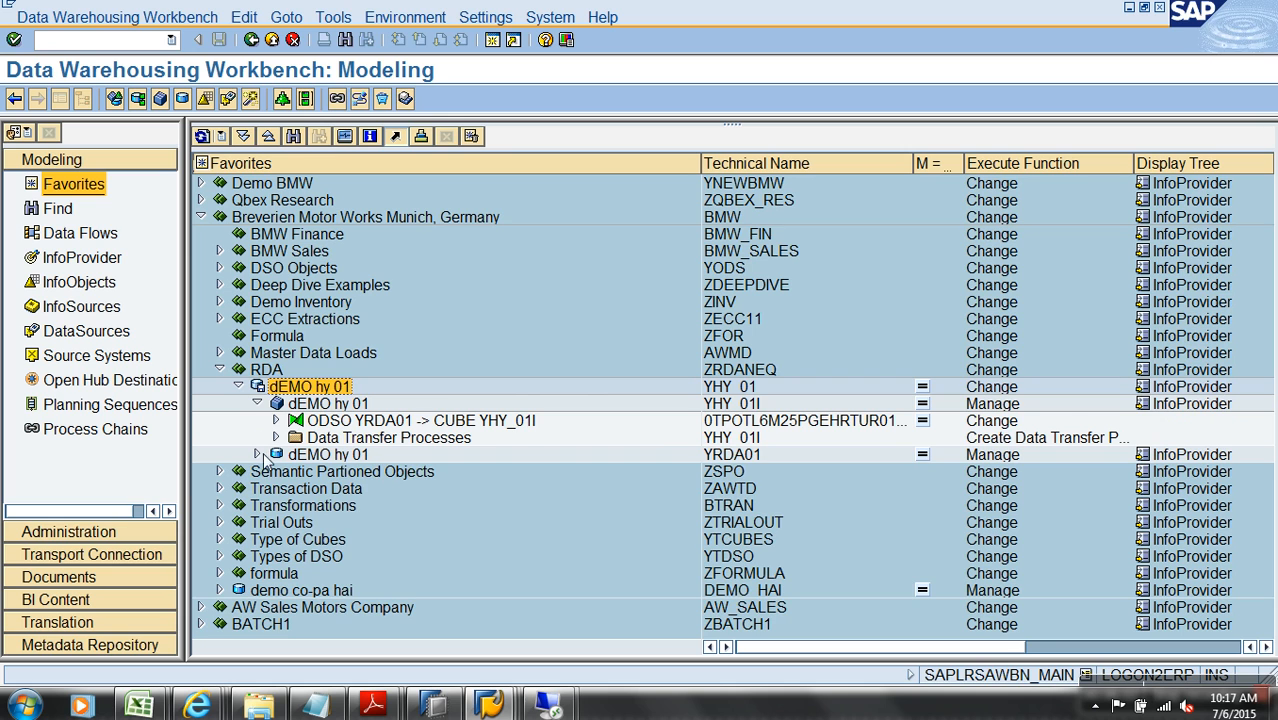
left_click(257, 454)
left_click(276, 471)
left_click(775, 494)
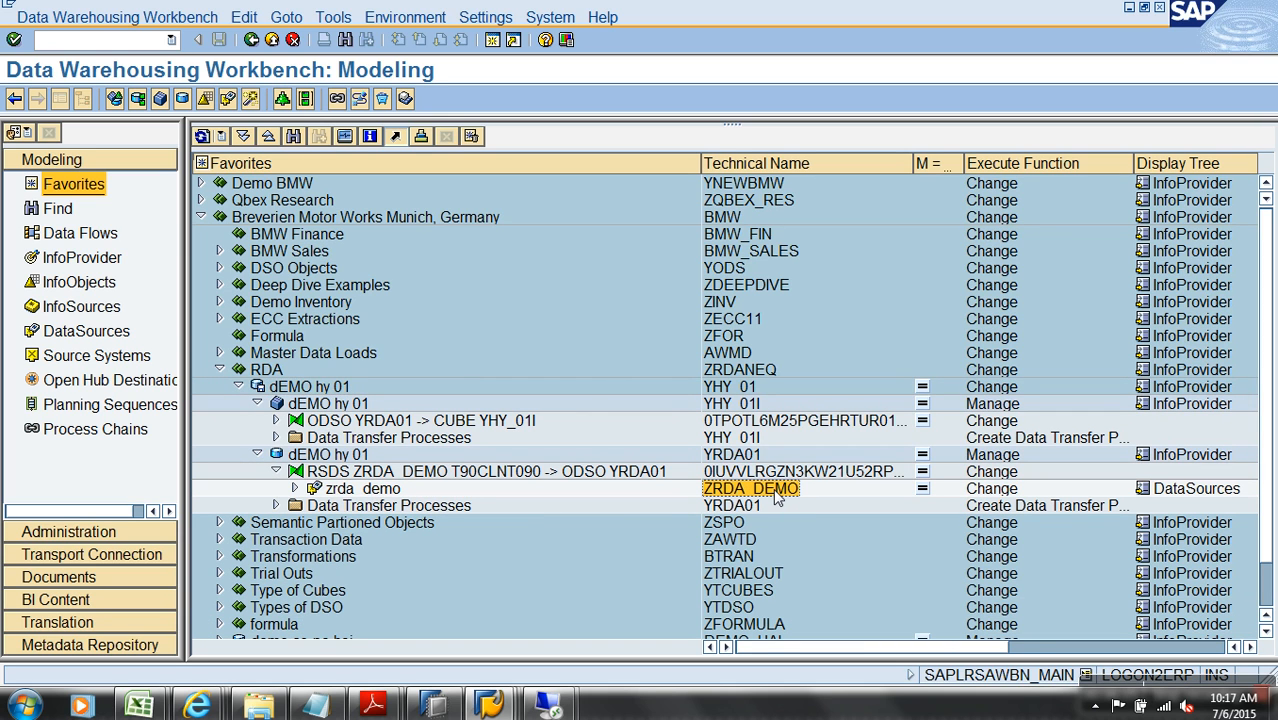
left_click(238, 387)
left_click(490, 705)
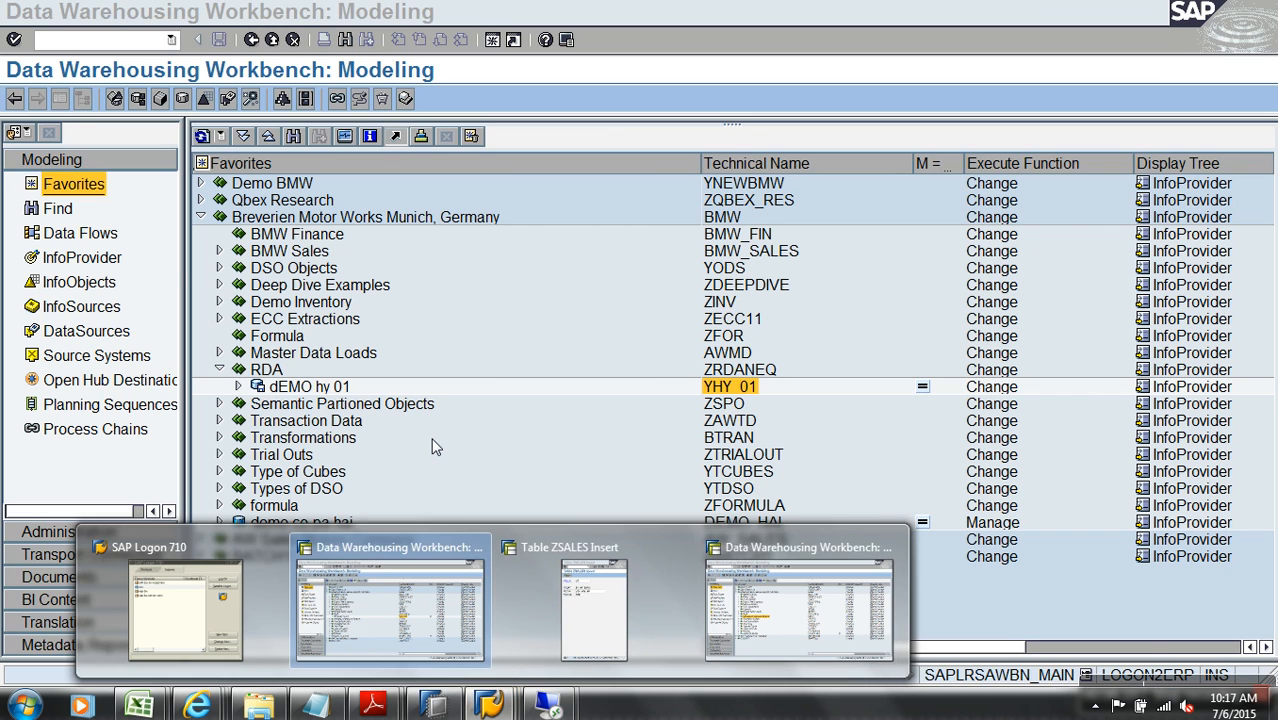
left_click(373, 445)
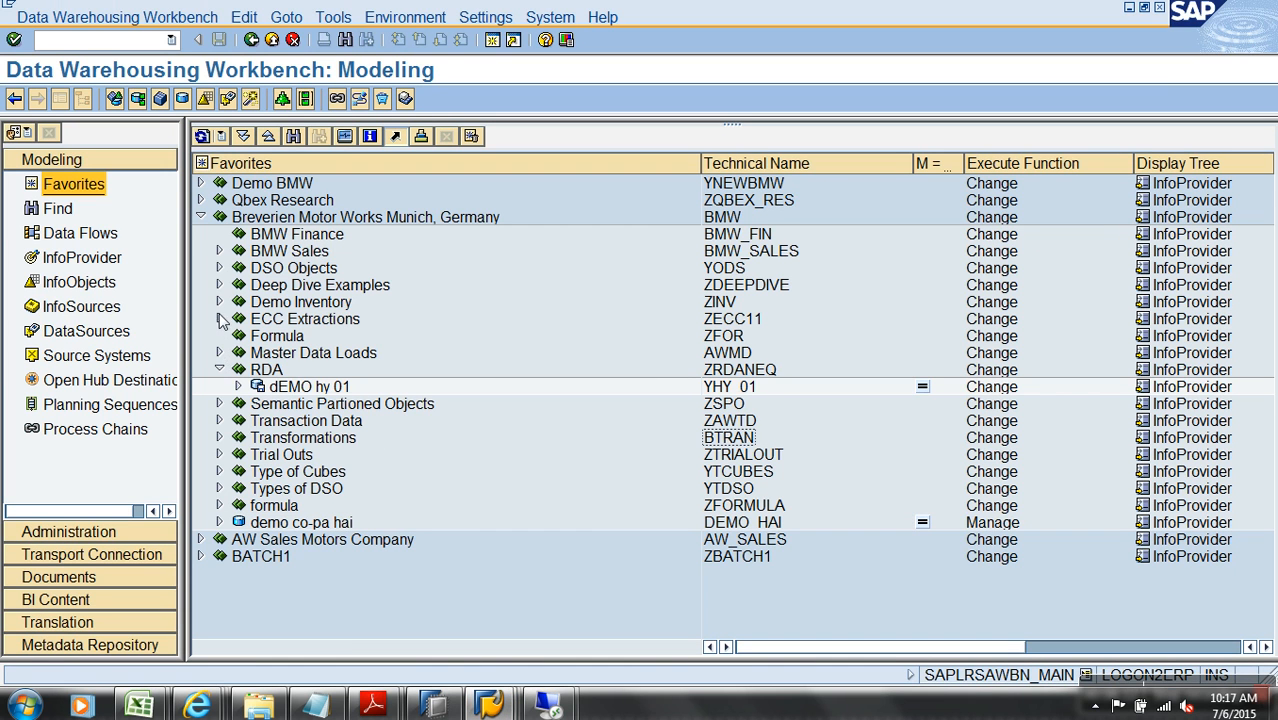
Step: Expand Type of Cubes down to DataSource ZDA_DEMO of cube YREM_01, check its extraction settings and return to the overview
left_click(219, 471)
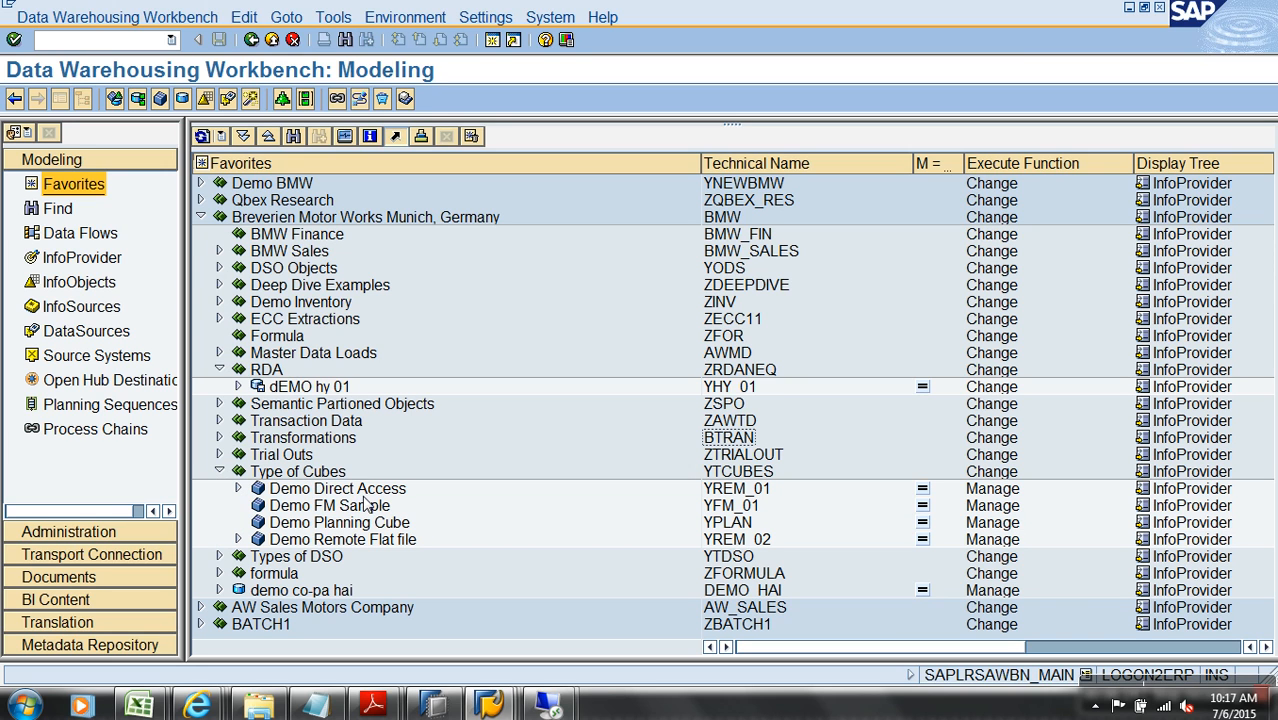
left_click(352, 494)
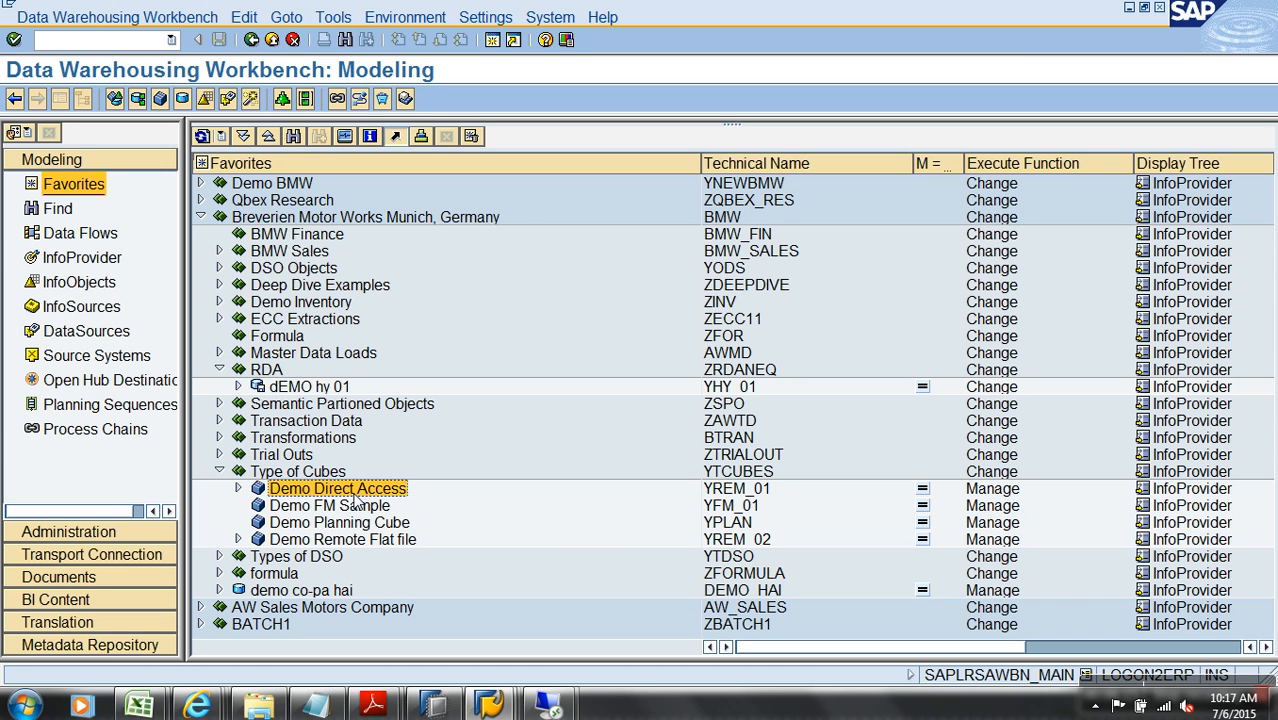
left_click(752, 494)
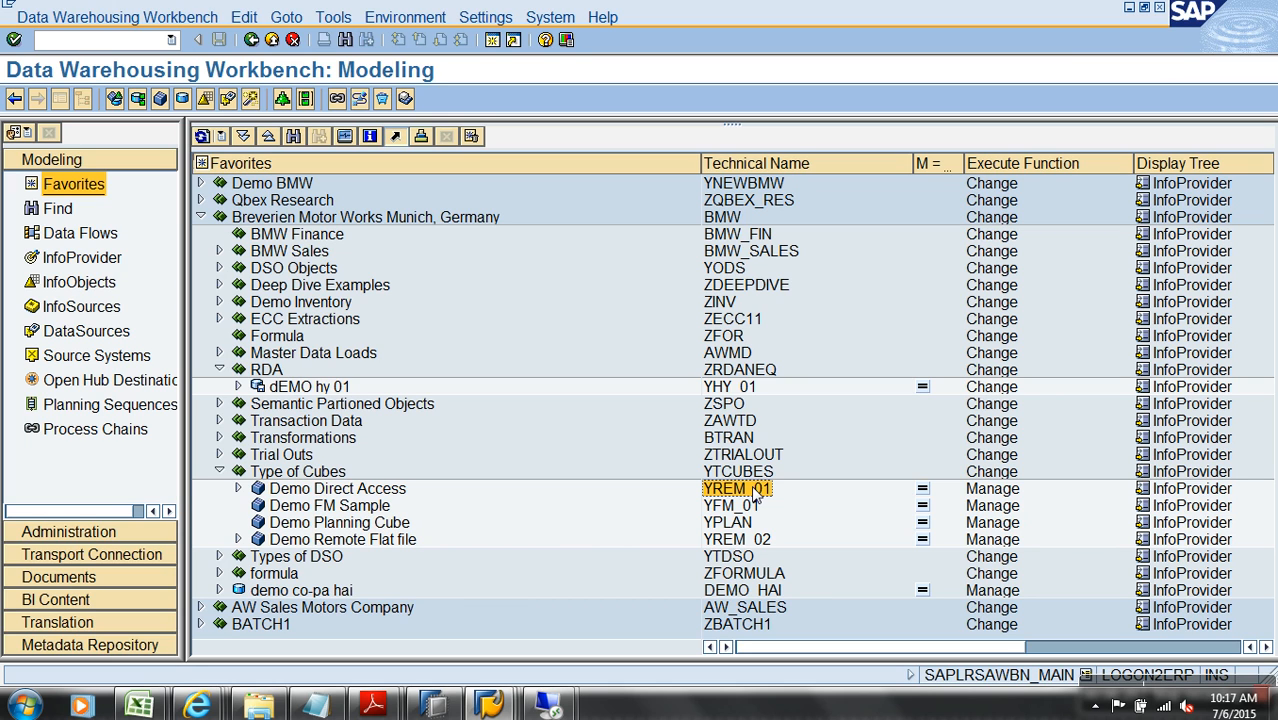
left_click(238, 488)
left_click(257, 505)
double_click(322, 523)
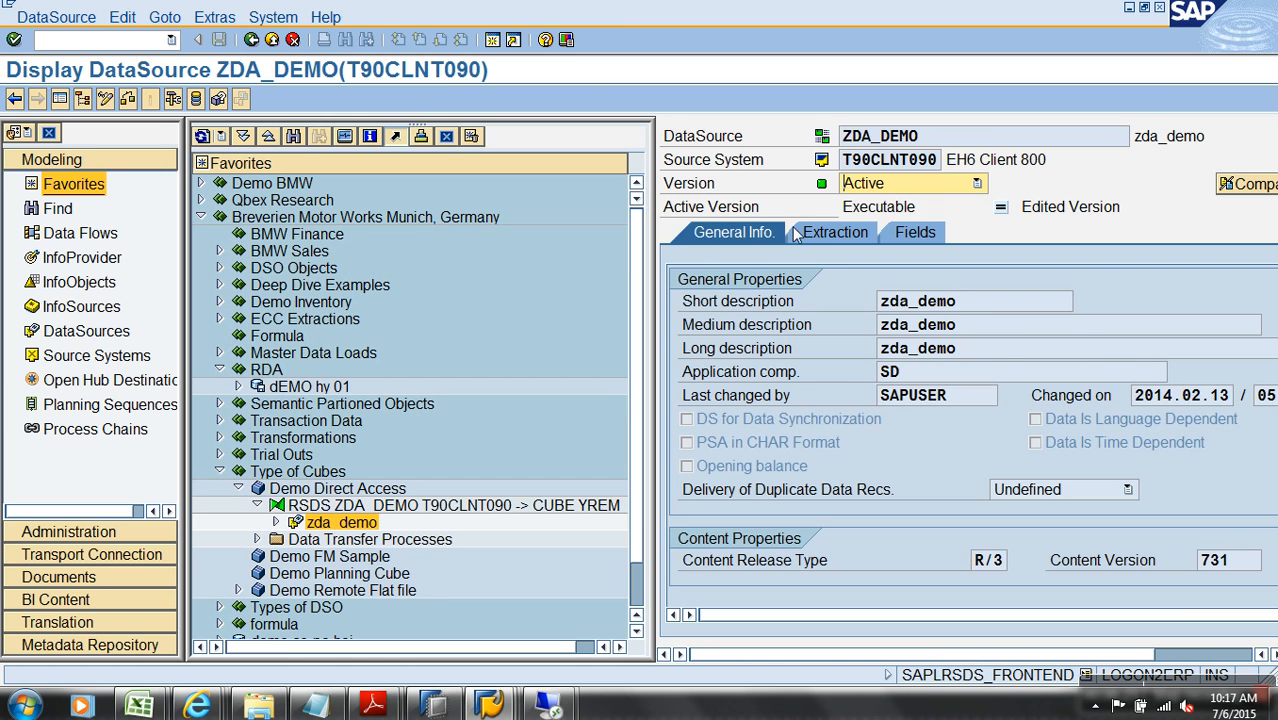
left_click(823, 236)
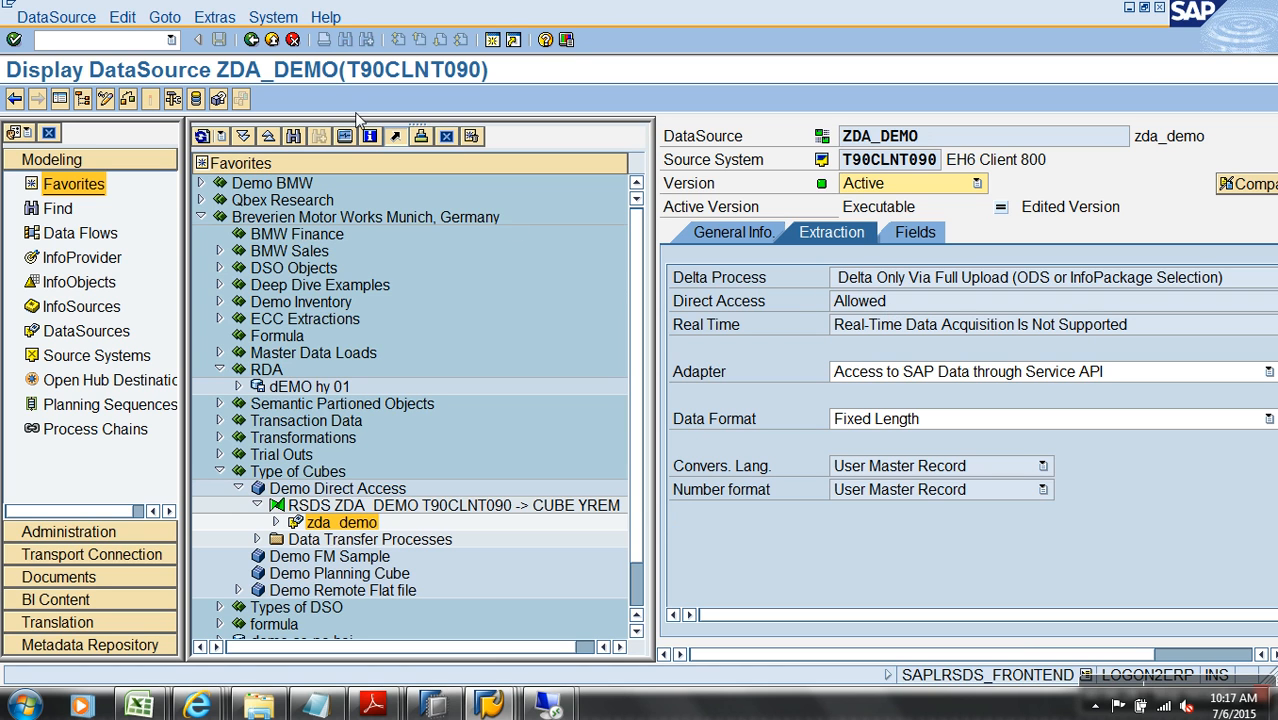
left_click(272, 40)
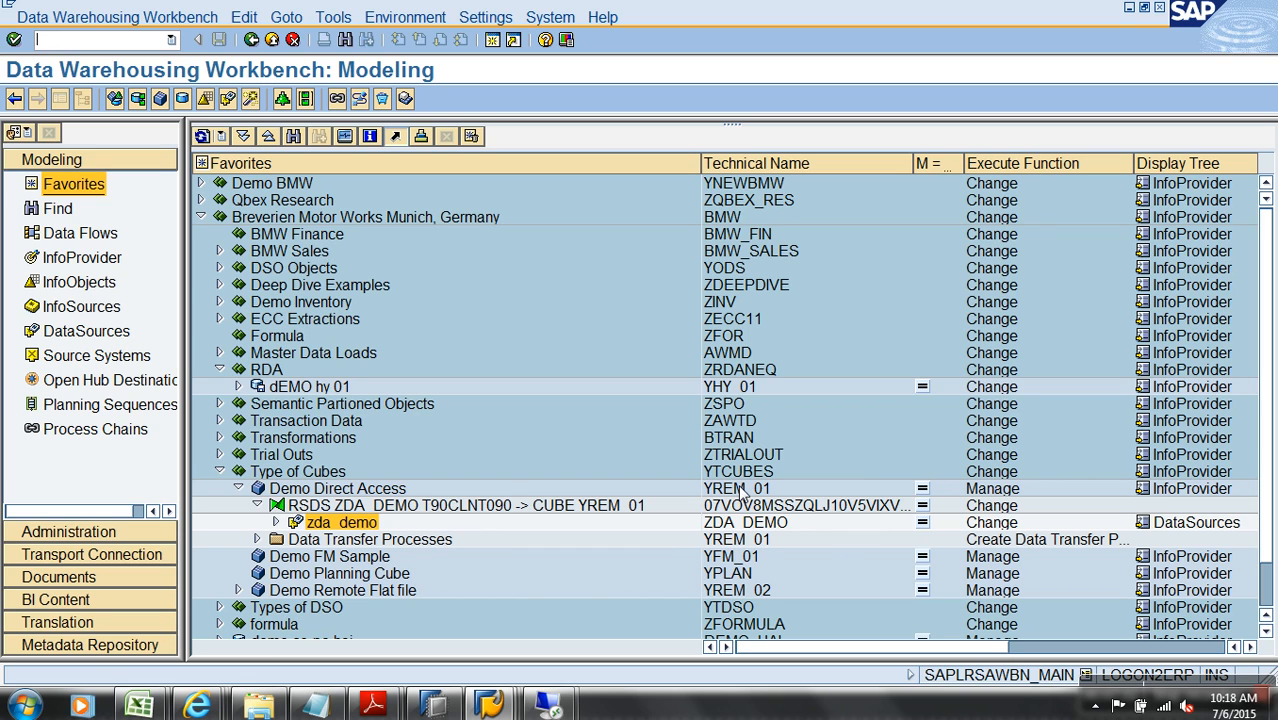
Step: Create HybridProvider YHY_RM01 in the InfoArea Type of Cubes, based on VirtualProvider YREM_01, and accept the warning
left_click(362, 493)
left_click(740, 490)
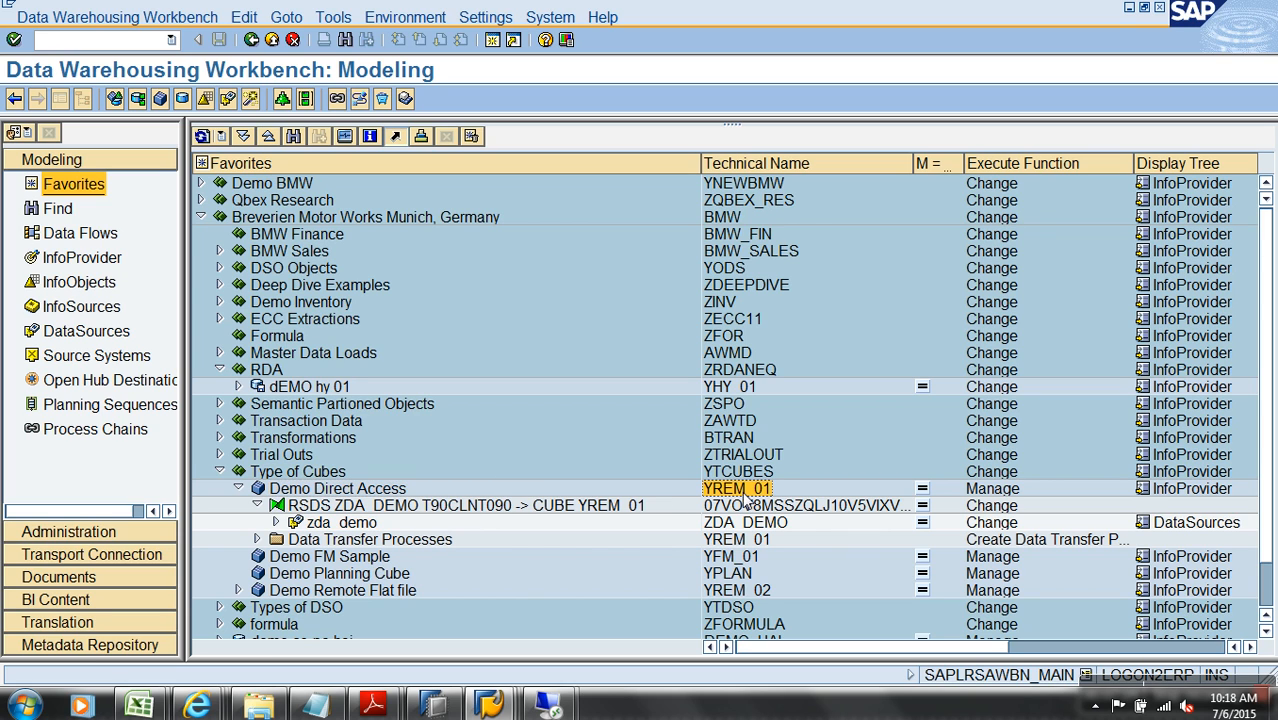
right_click(328, 473)
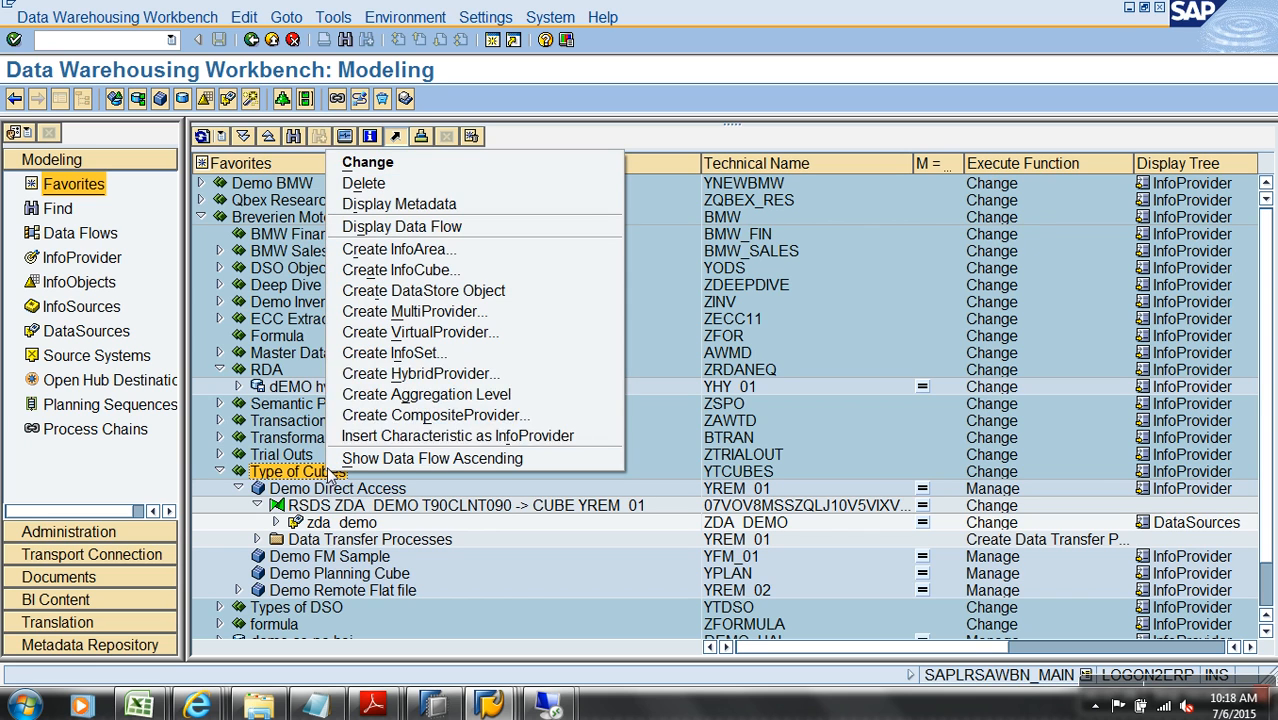
left_click(474, 378)
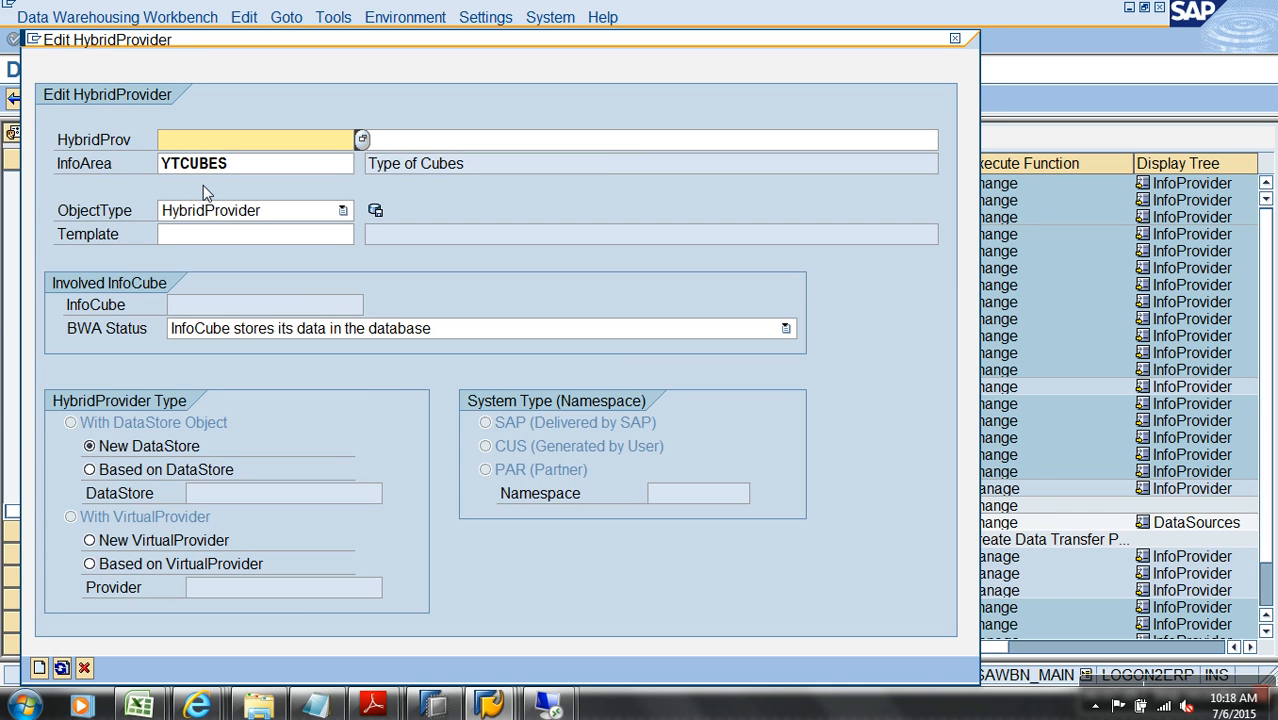
type("YHY_RM01")
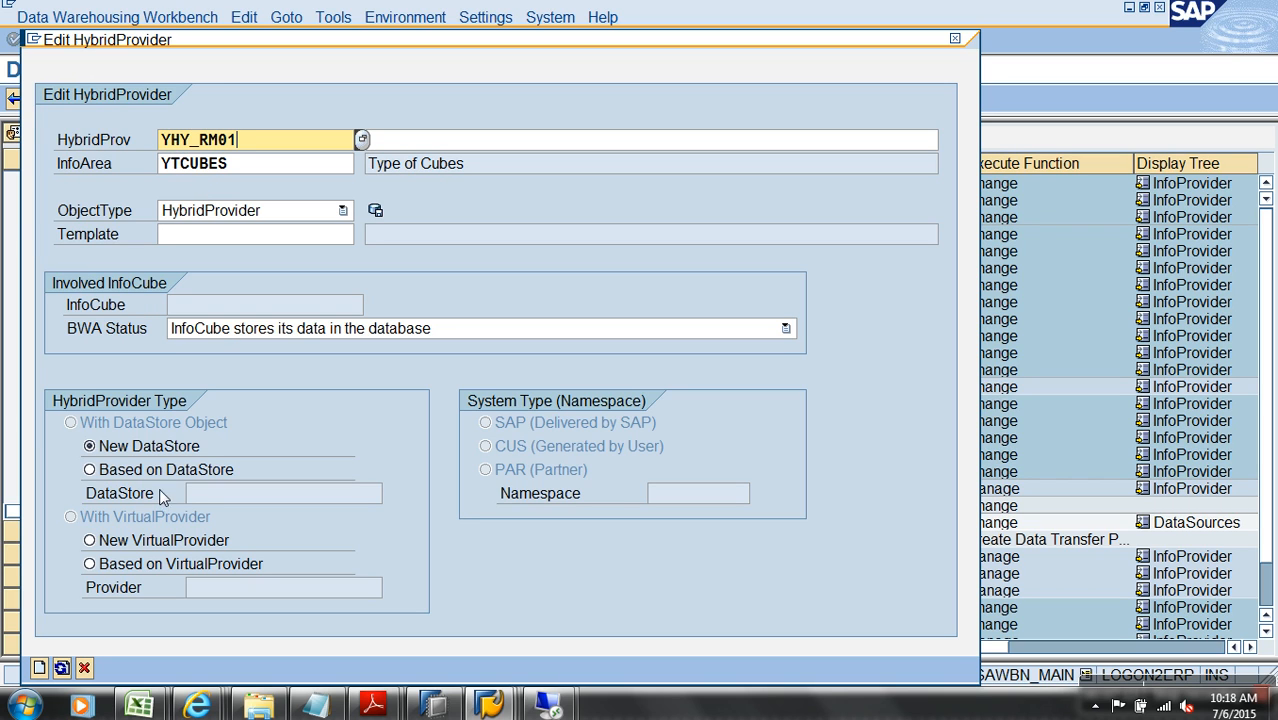
left_click(147, 562)
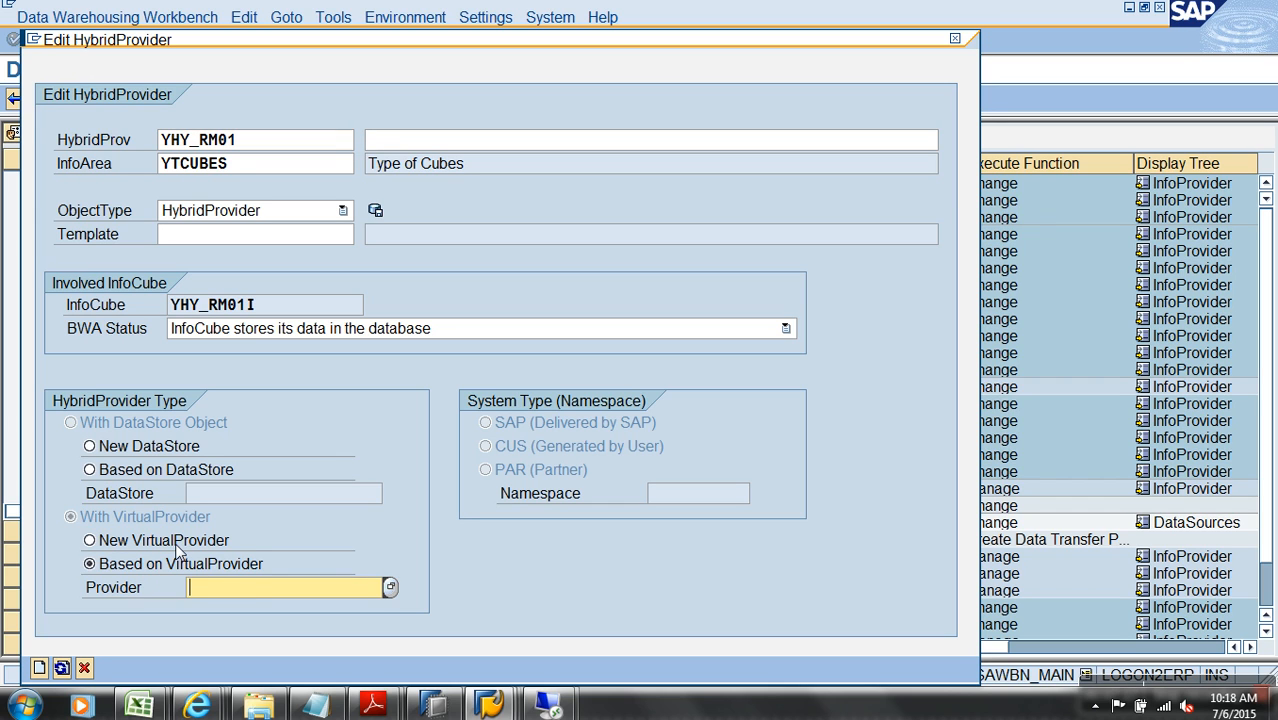
left_click(48, 665)
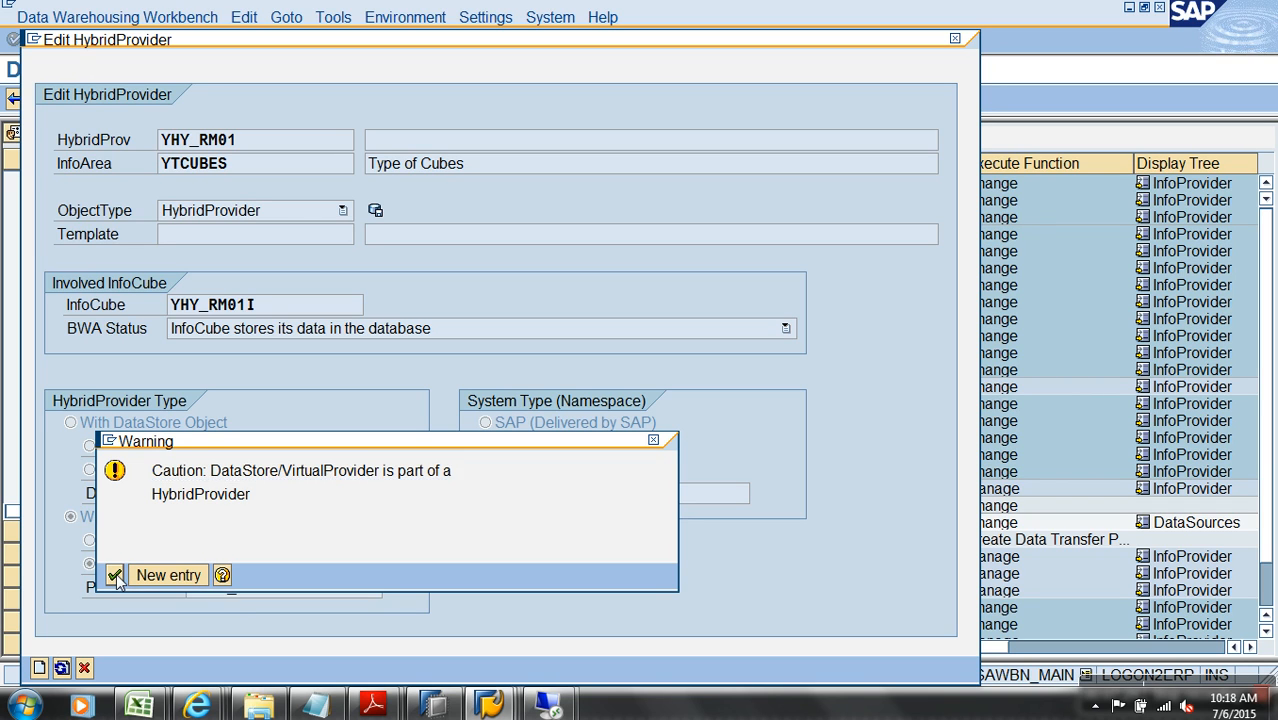
left_click(115, 576)
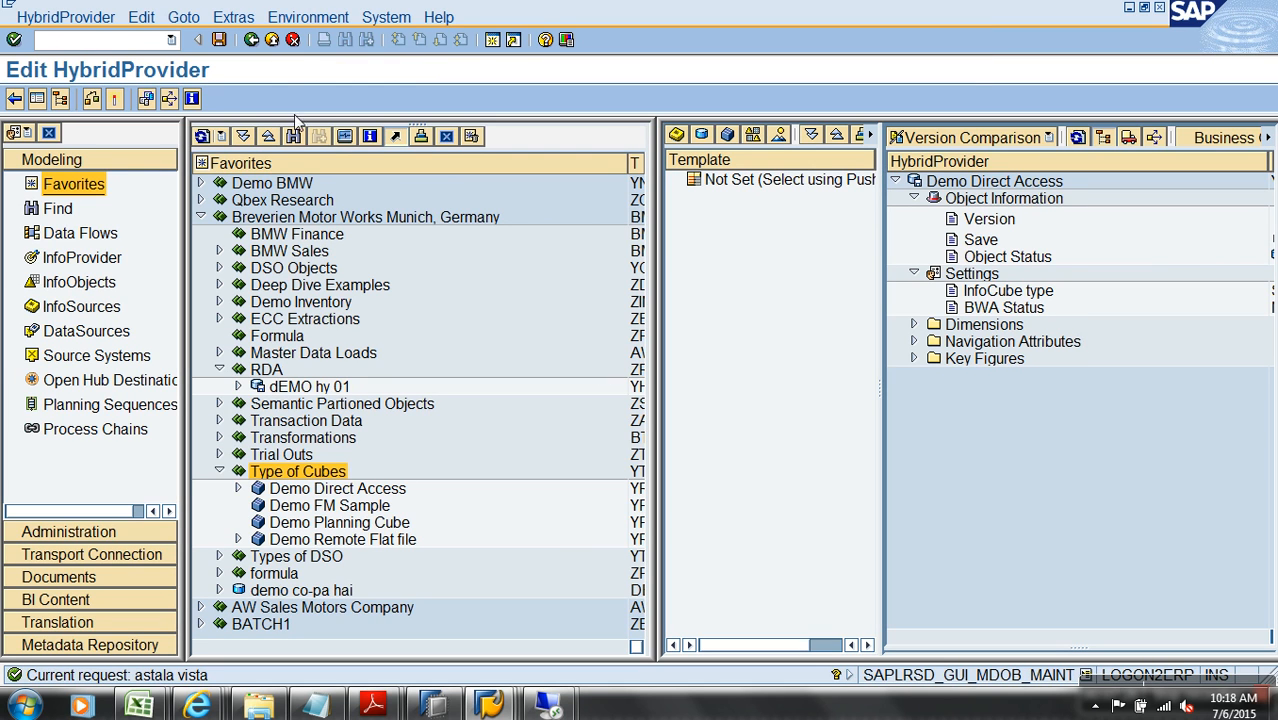
Step: Look at the dimensions of YHY_RM01, activate it, and expand the new HybridProvider in the Favorites
left_click(38, 101)
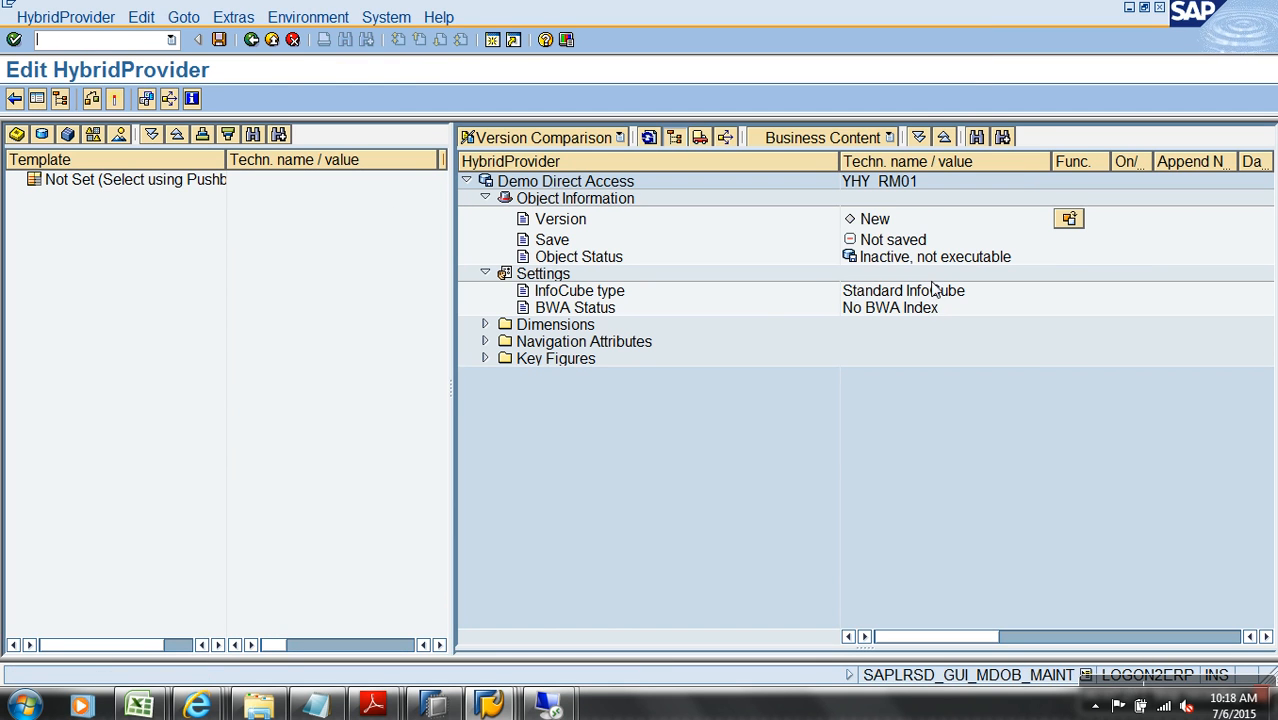
left_click(486, 324)
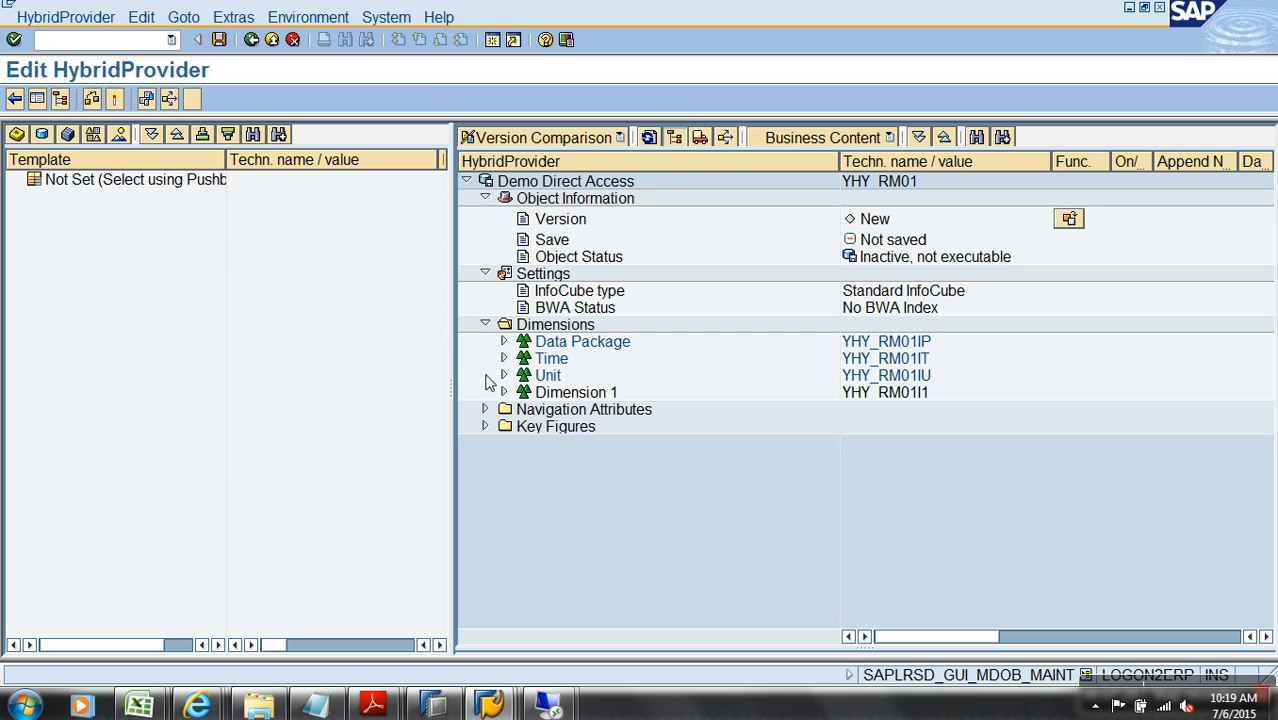
left_click(114, 100)
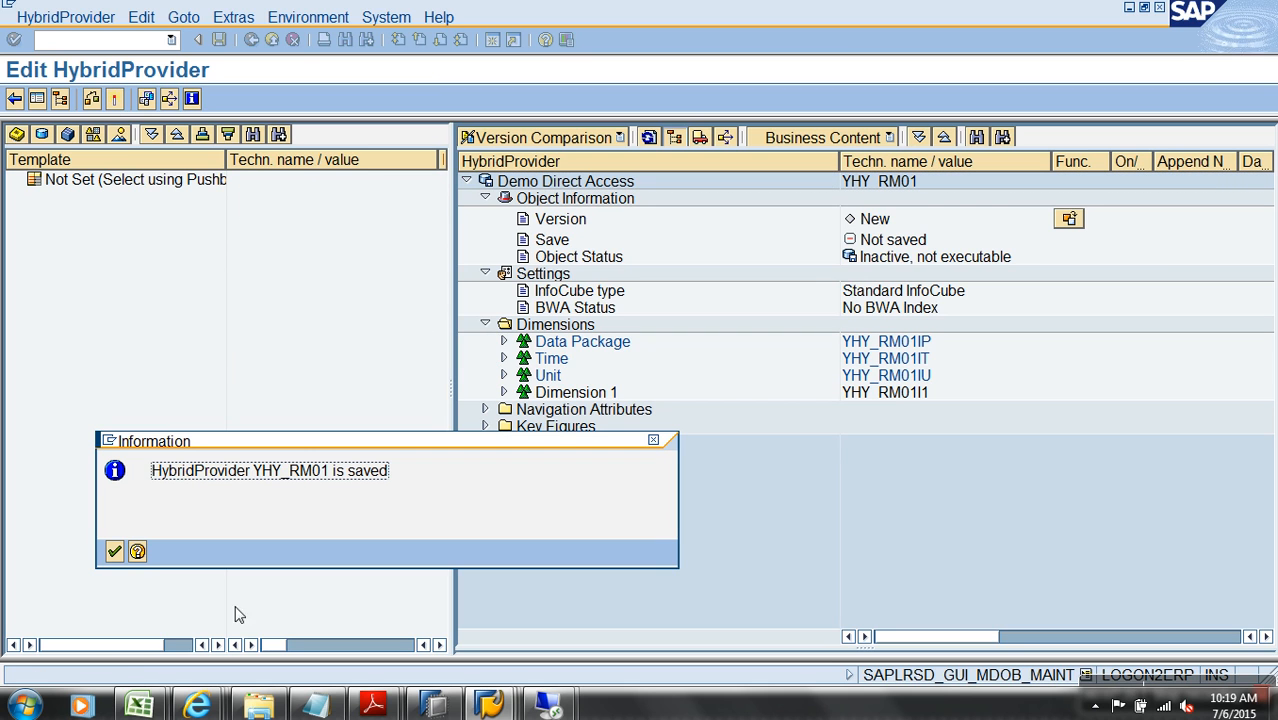
left_click(114, 550)
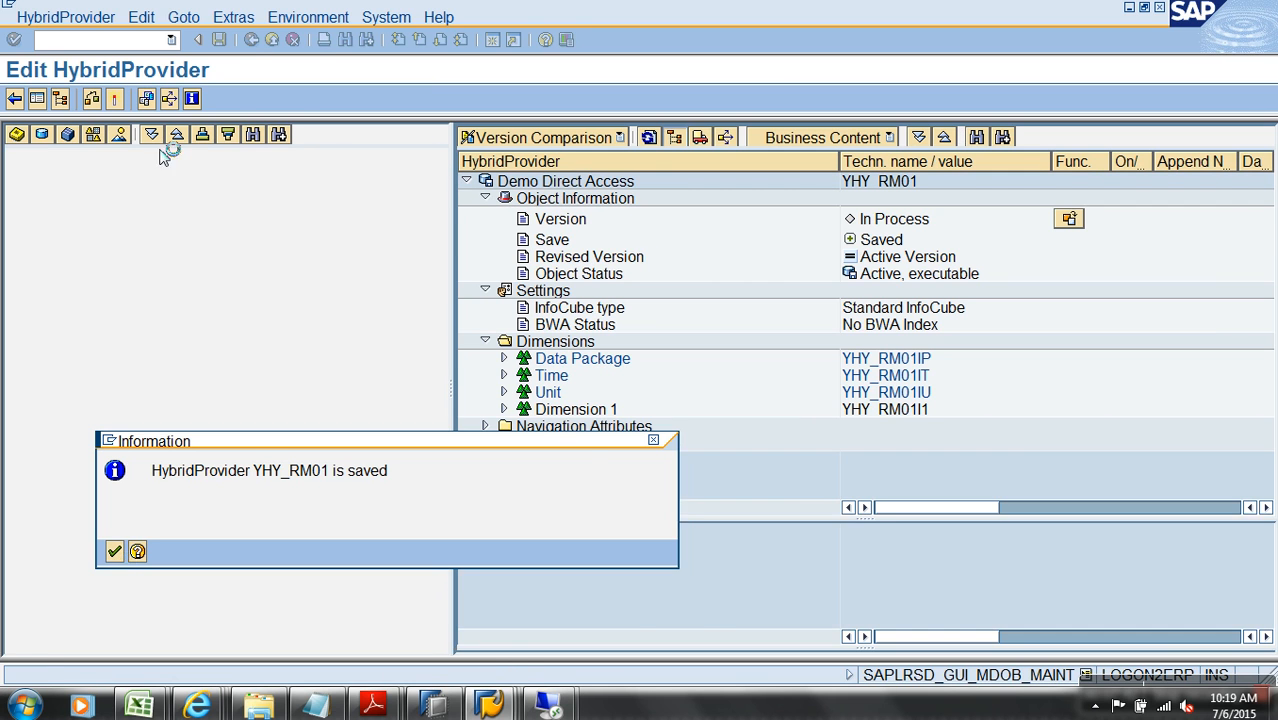
left_click(114, 552)
left_click(271, 39)
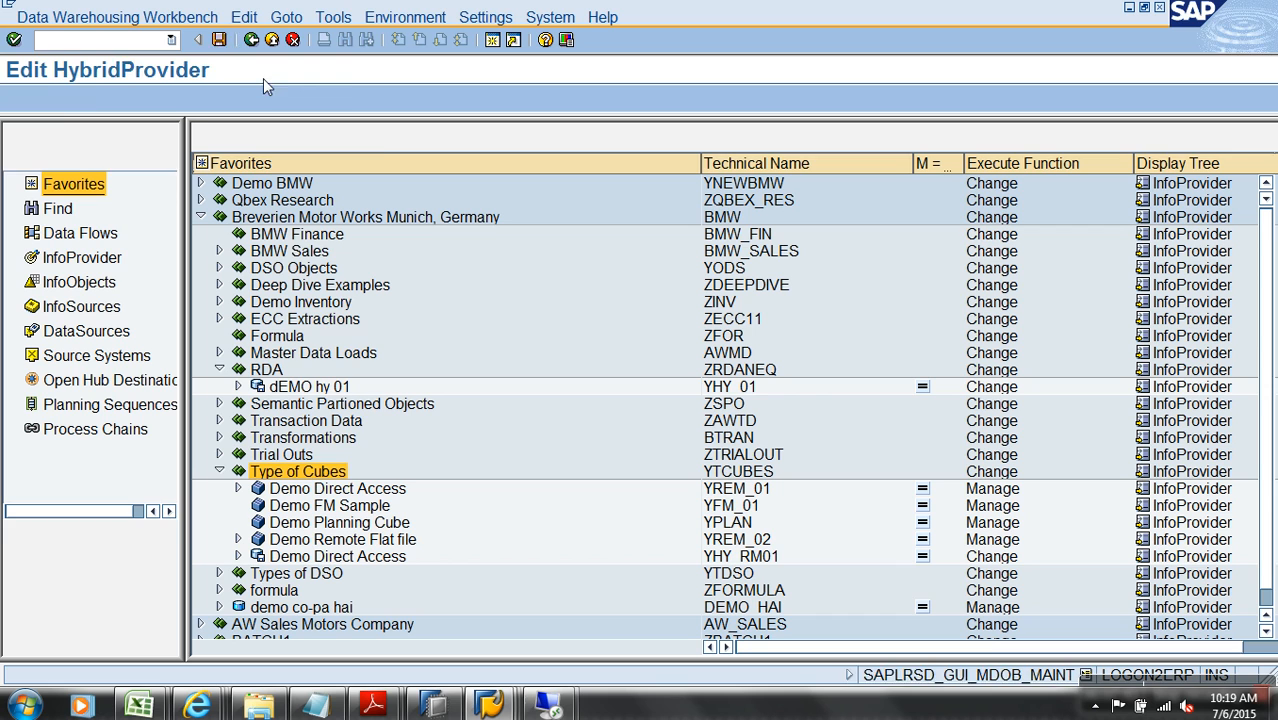
left_click(348, 566)
left_click(238, 556)
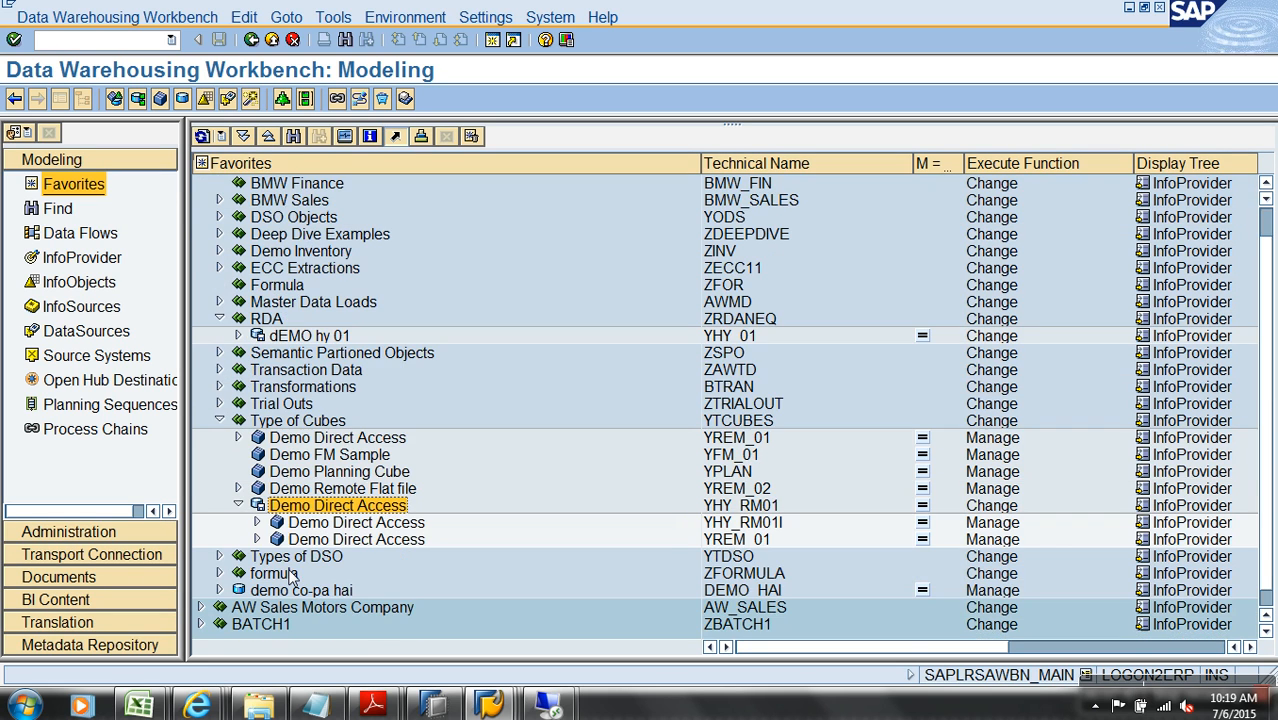
Step: Expand cubes YHY_RM01I and YREM_01 under HybridProvider YHY_RM01 and examine the transformation, DataSource and data transfer process beneath them
left_click(738, 522)
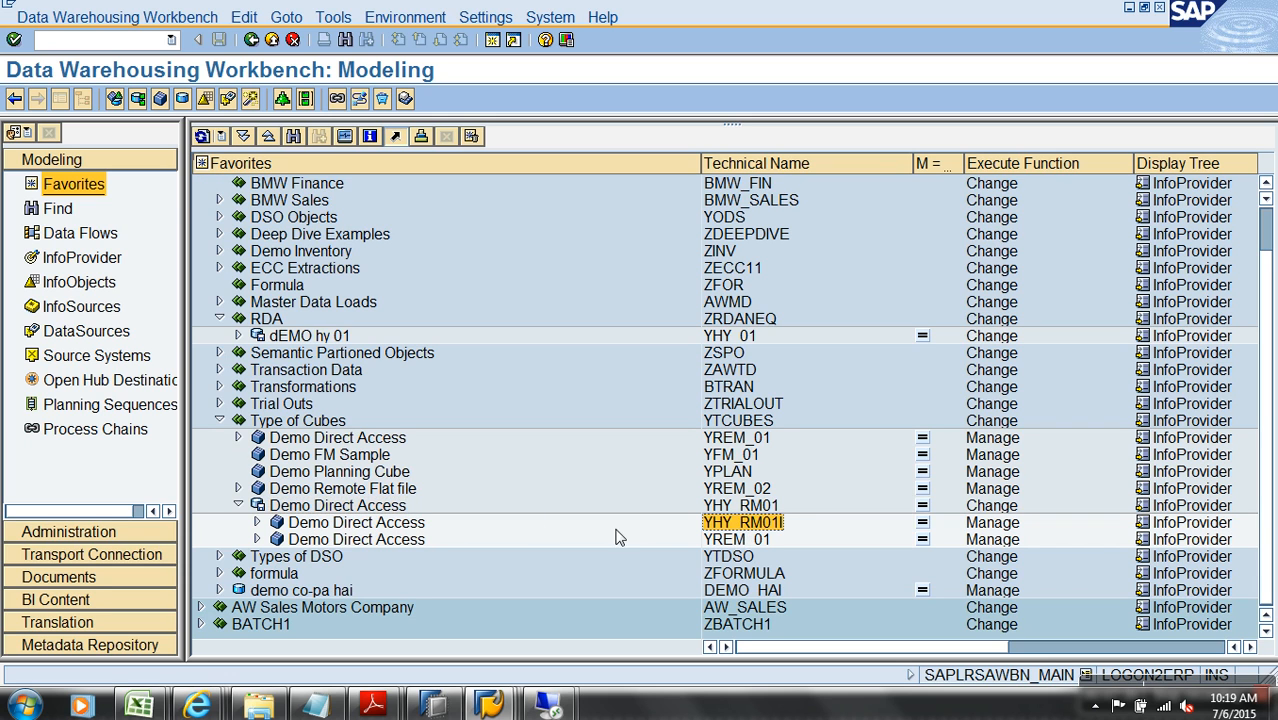
left_click(257, 540)
left_click(276, 556)
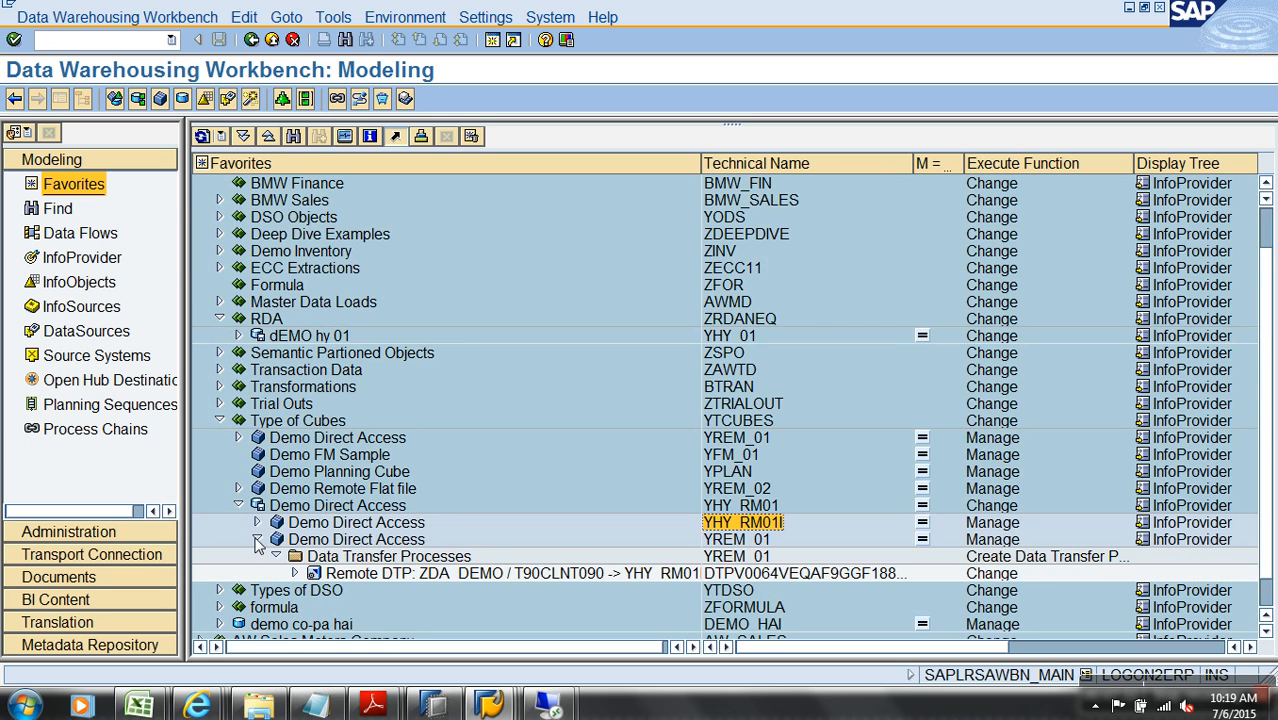
left_click(257, 522)
left_click(276, 539)
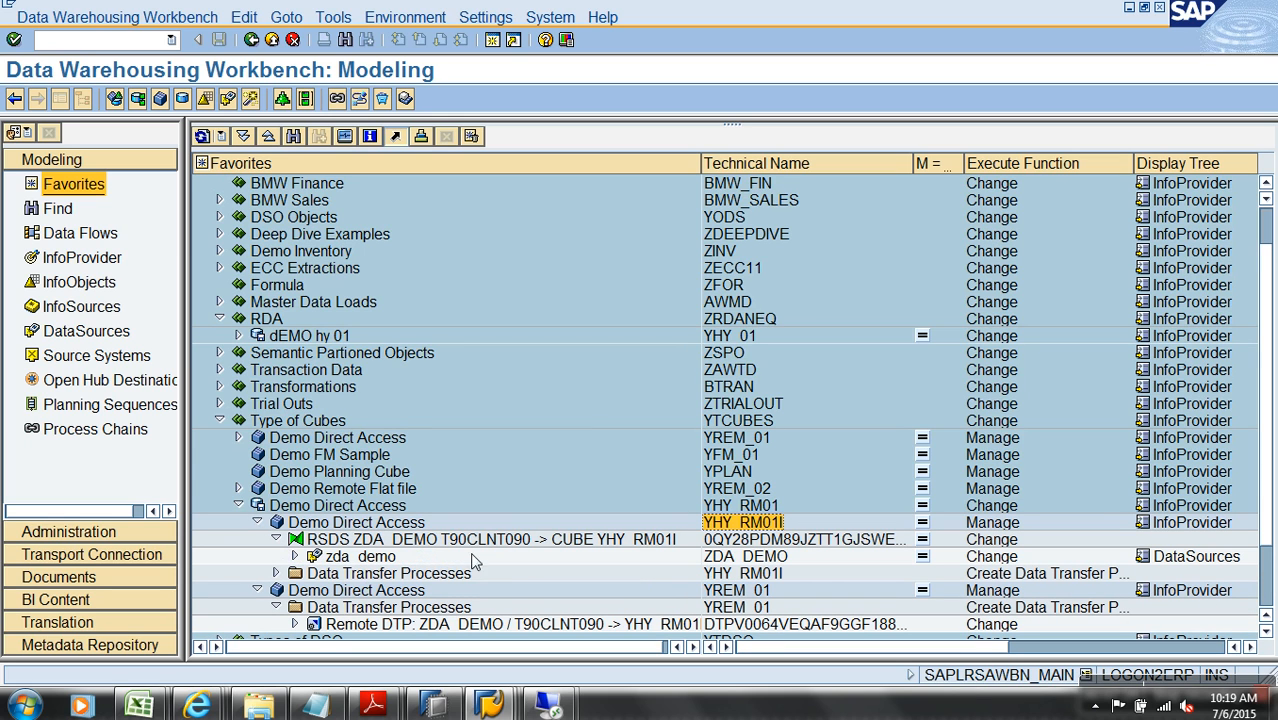
left_click(738, 556)
left_click(752, 539)
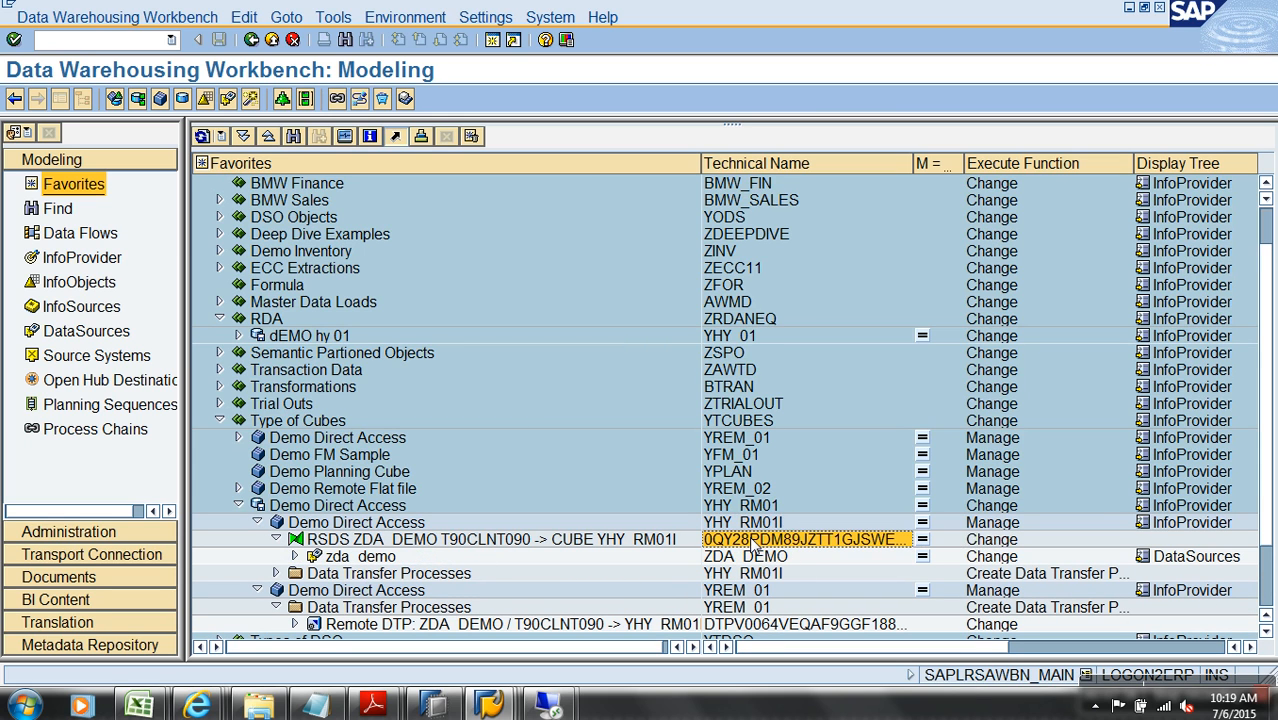
scroll(752, 525, "down", 2)
left_click(752, 490)
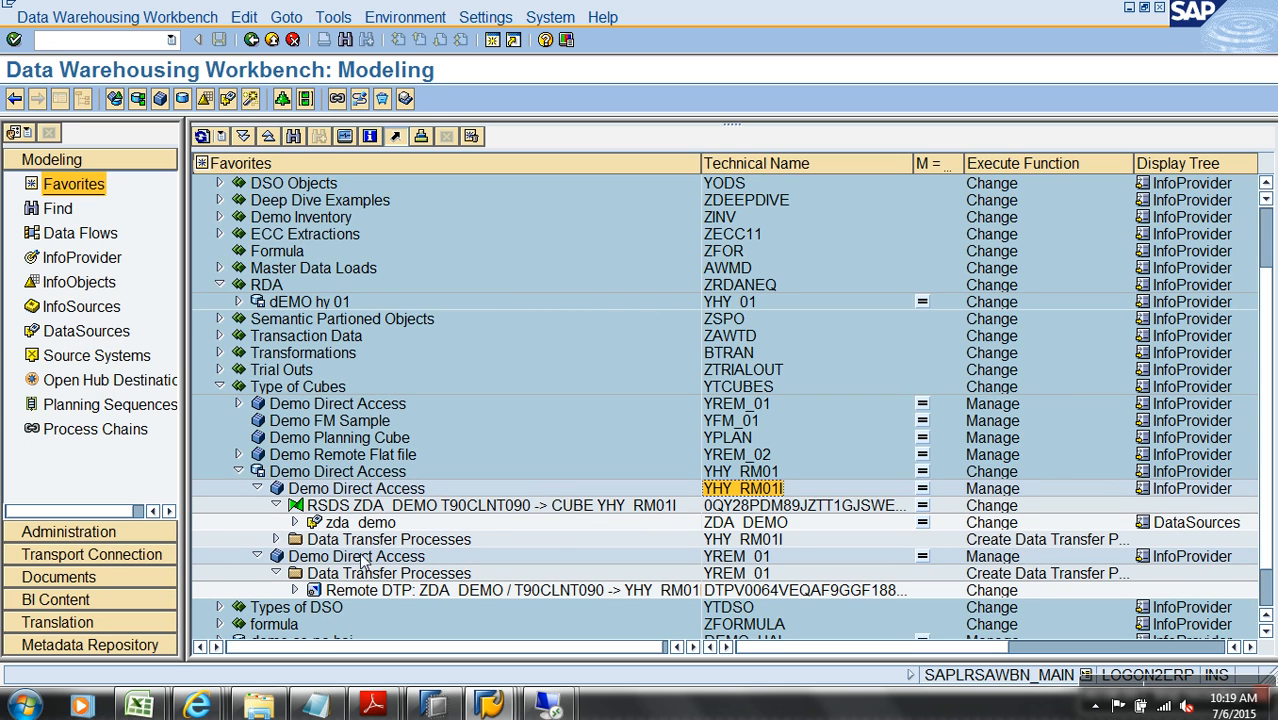
Step: Expand the data transfer processes and DataSource ZDA_DEMO under YHY_RM01I and start InfoPackage NJBSDA immediately
left_click(276, 539)
left_click(295, 522)
double_click(372, 539)
left_click(764, 497)
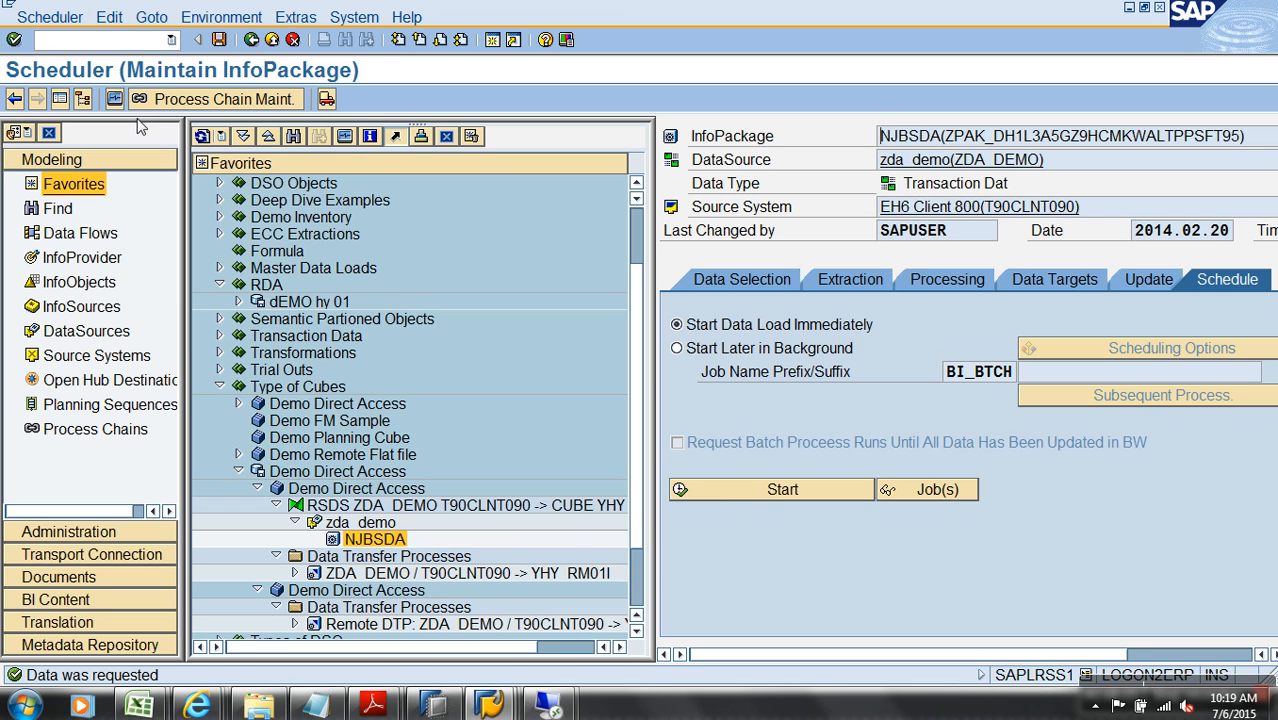
Step: Check the newest load request of InfoPackage NJBSDA under 2014.02.20 in the monitor and return to the modeling overview
left_click(114, 99)
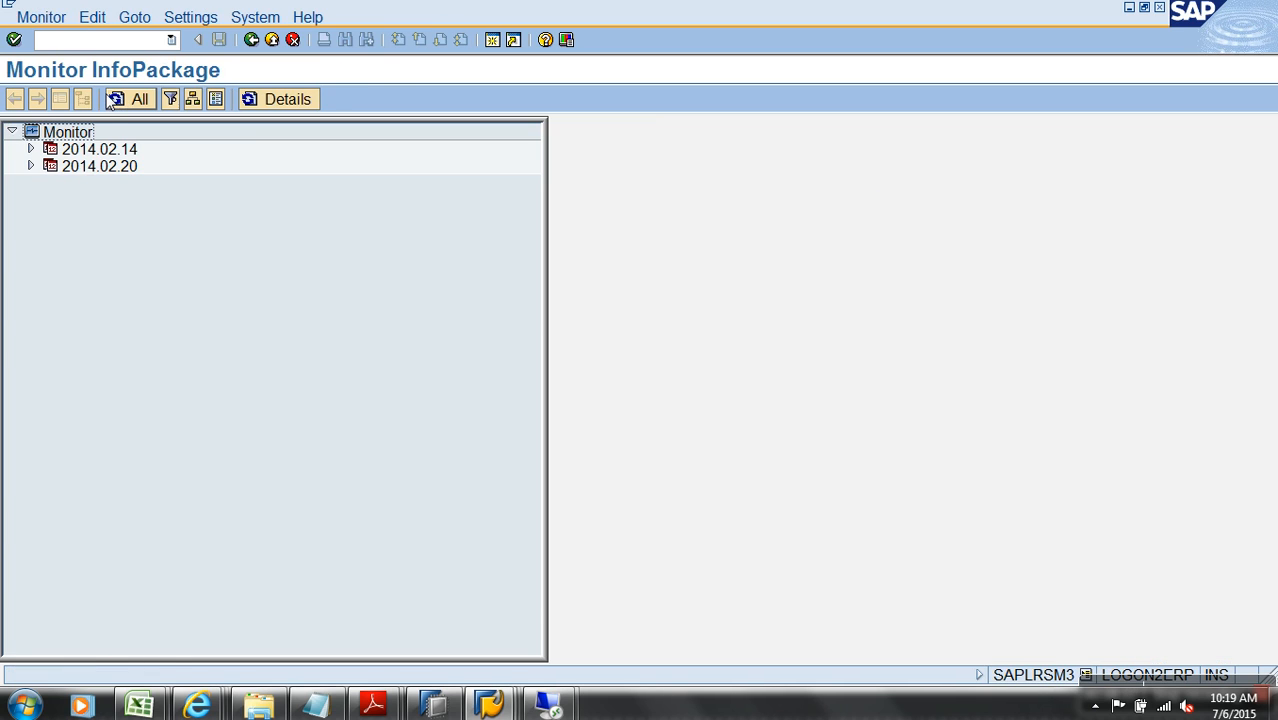
left_click(31, 166)
left_click(212, 234)
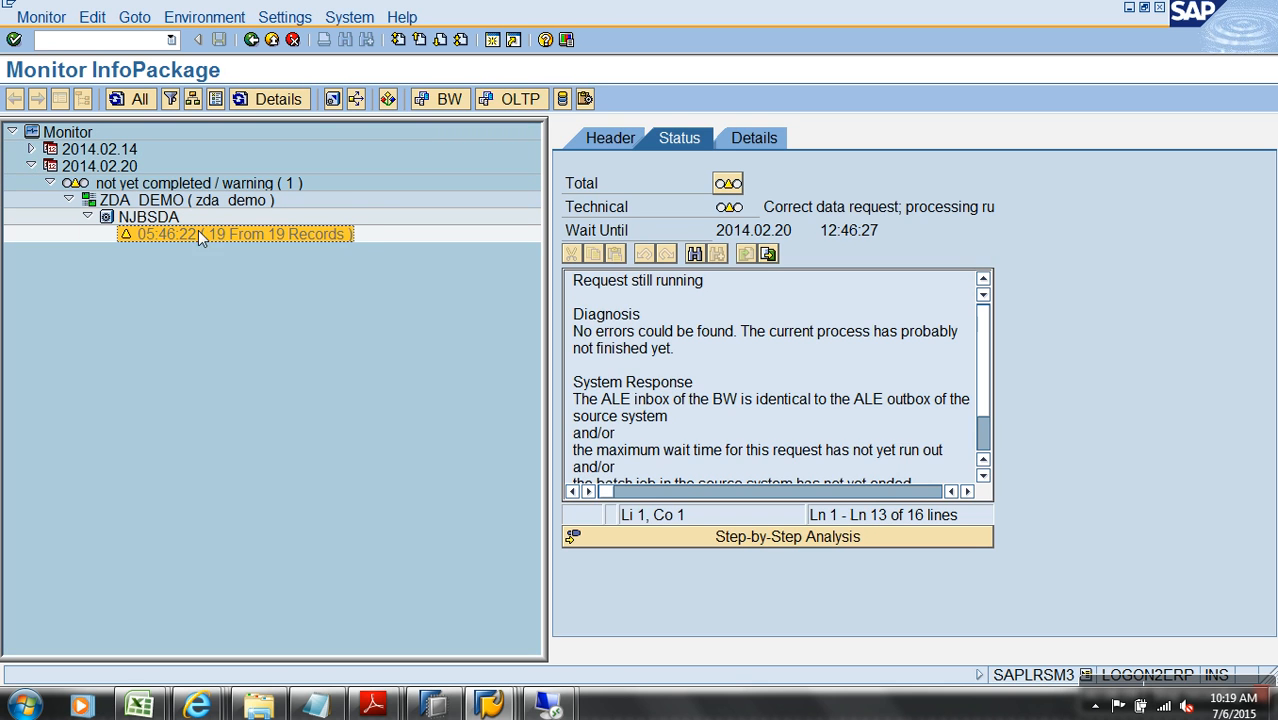
left_click(258, 38)
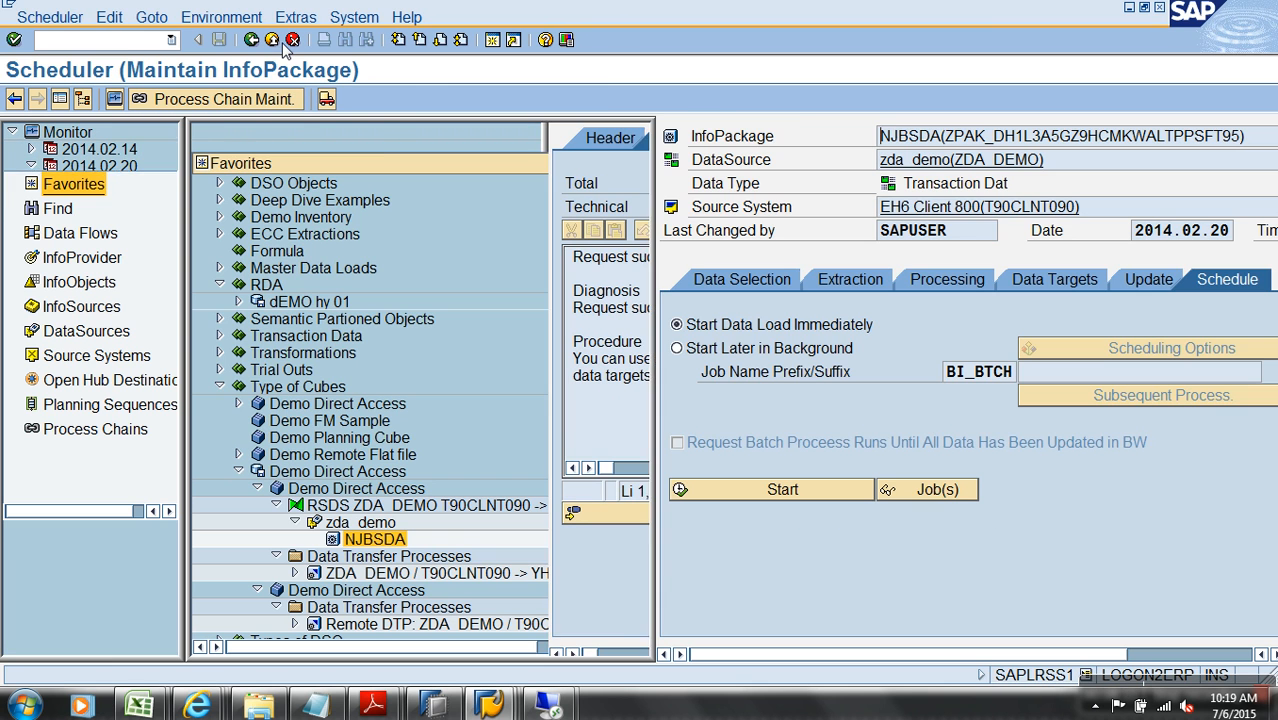
left_click(272, 40)
Step: Execute the data transfer process ZDA_DEMO / T90CLNT090 -> YHY_RM01I, refresh its request monitor until processing ends, and return to the overview
double_click(456, 578)
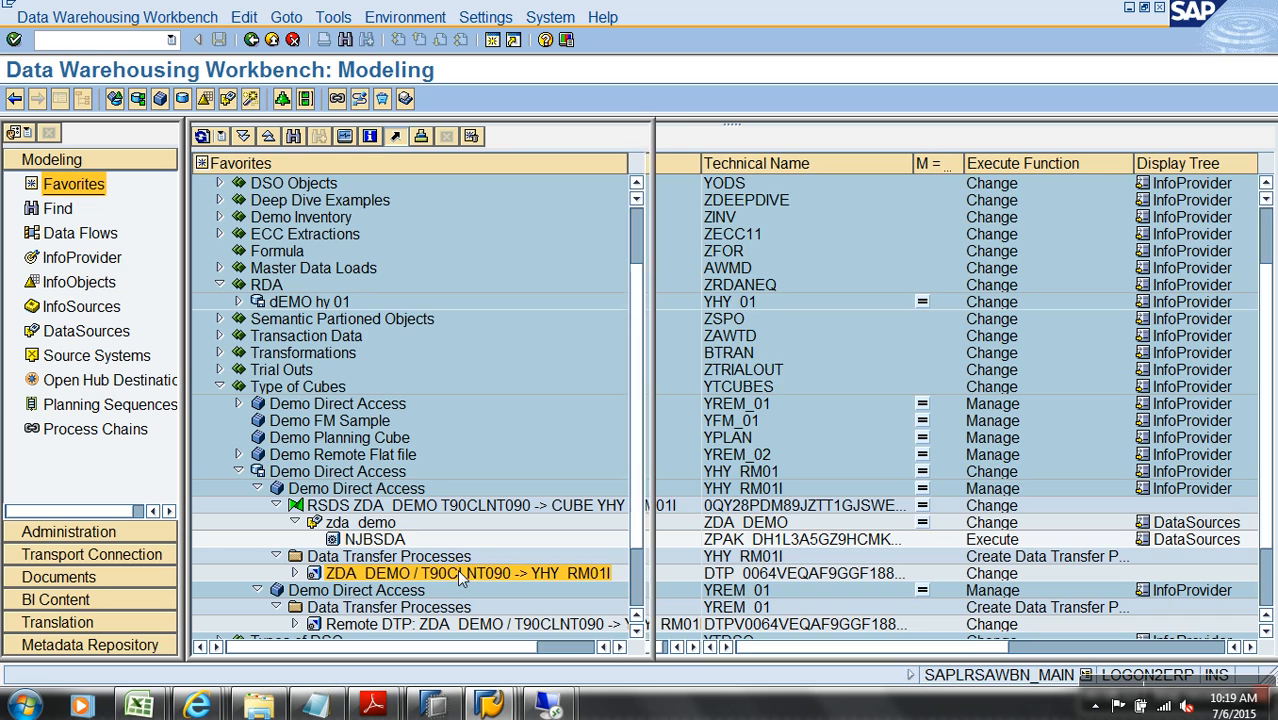
left_click(1246, 468)
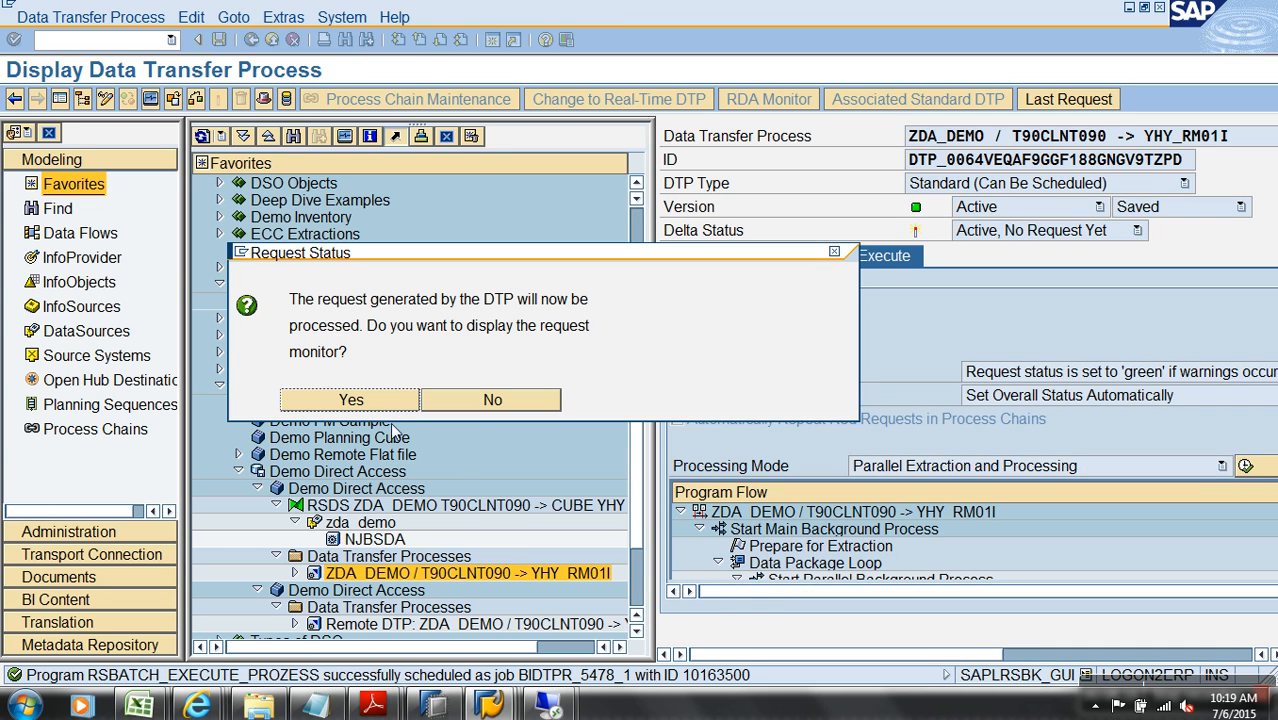
left_click(370, 400)
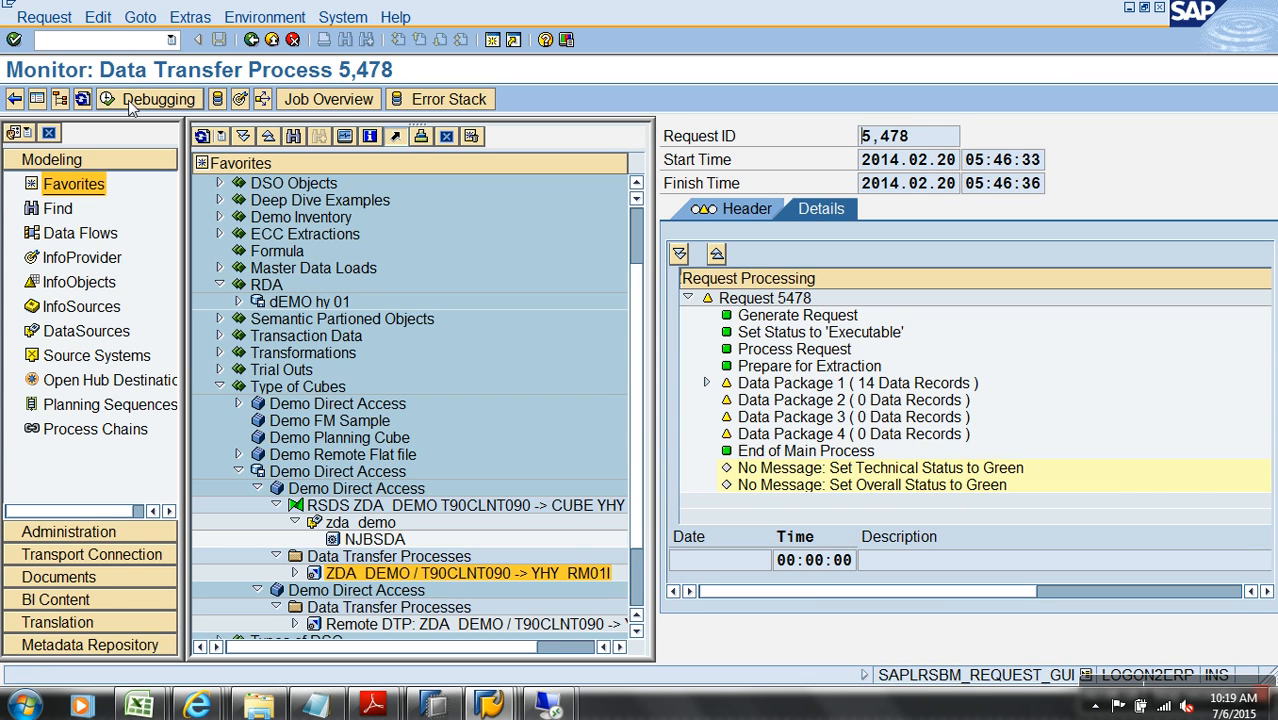
left_click(83, 99)
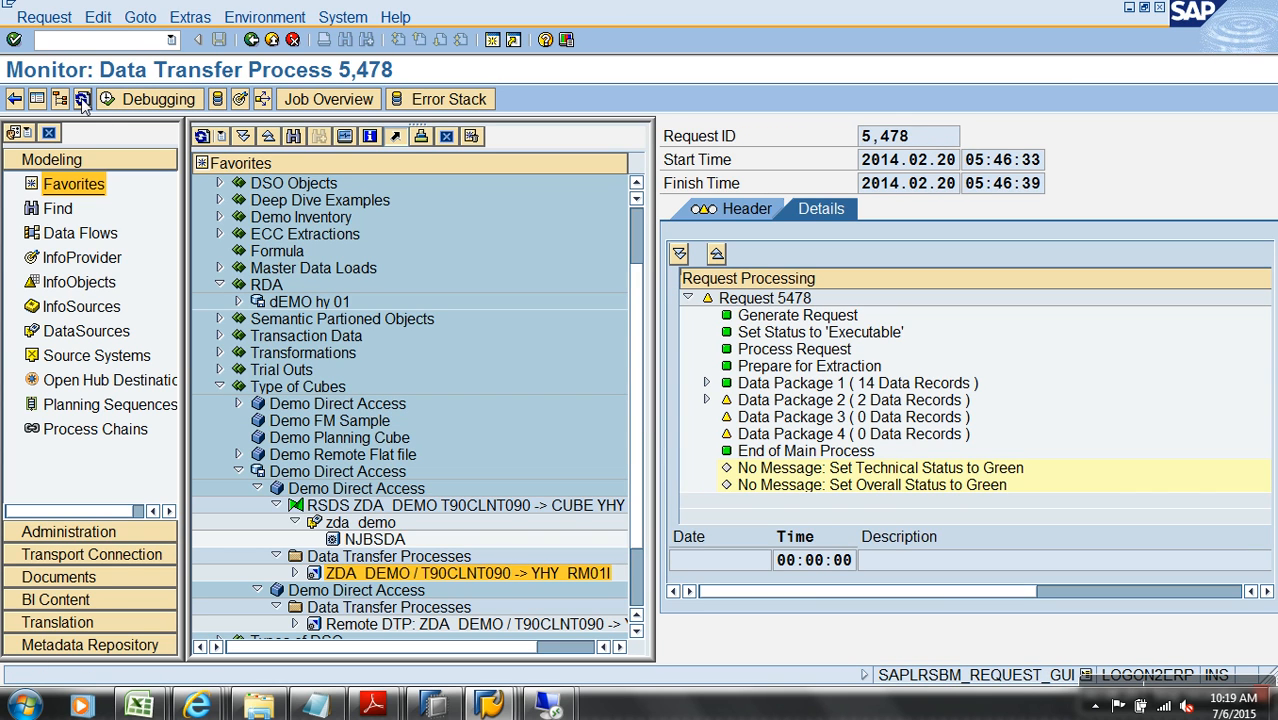
left_click(83, 99)
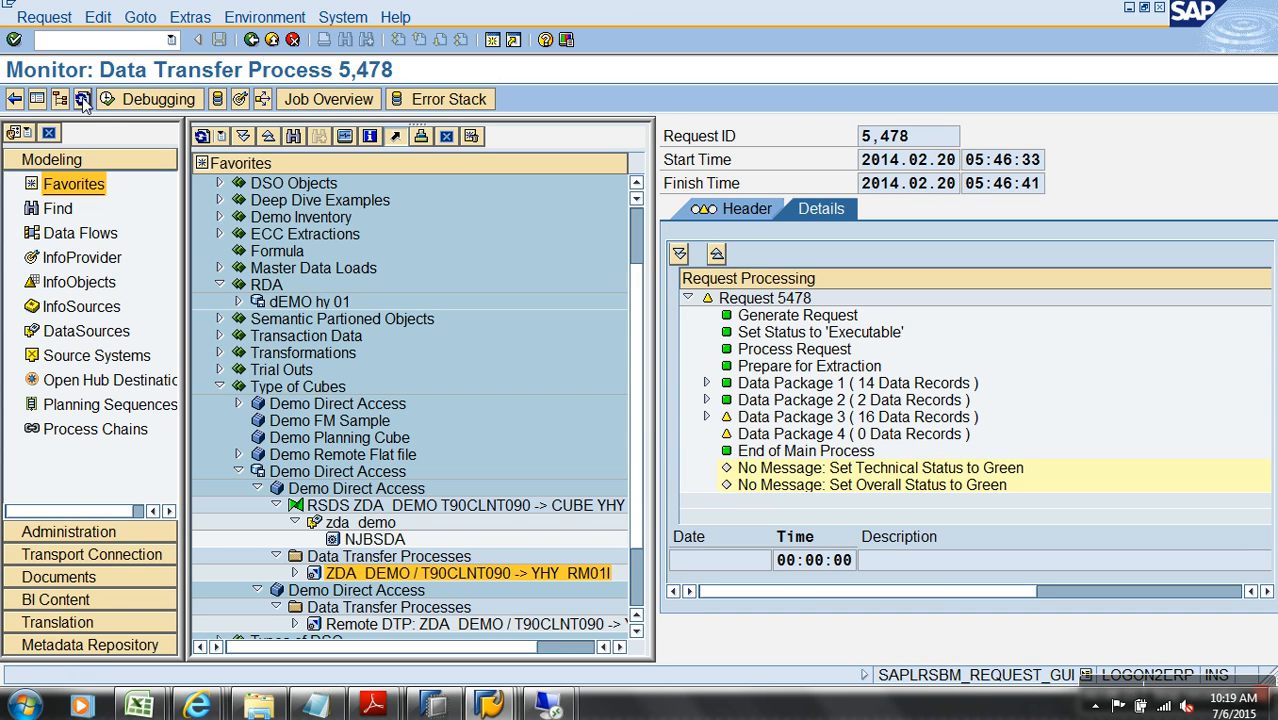
left_click(83, 99)
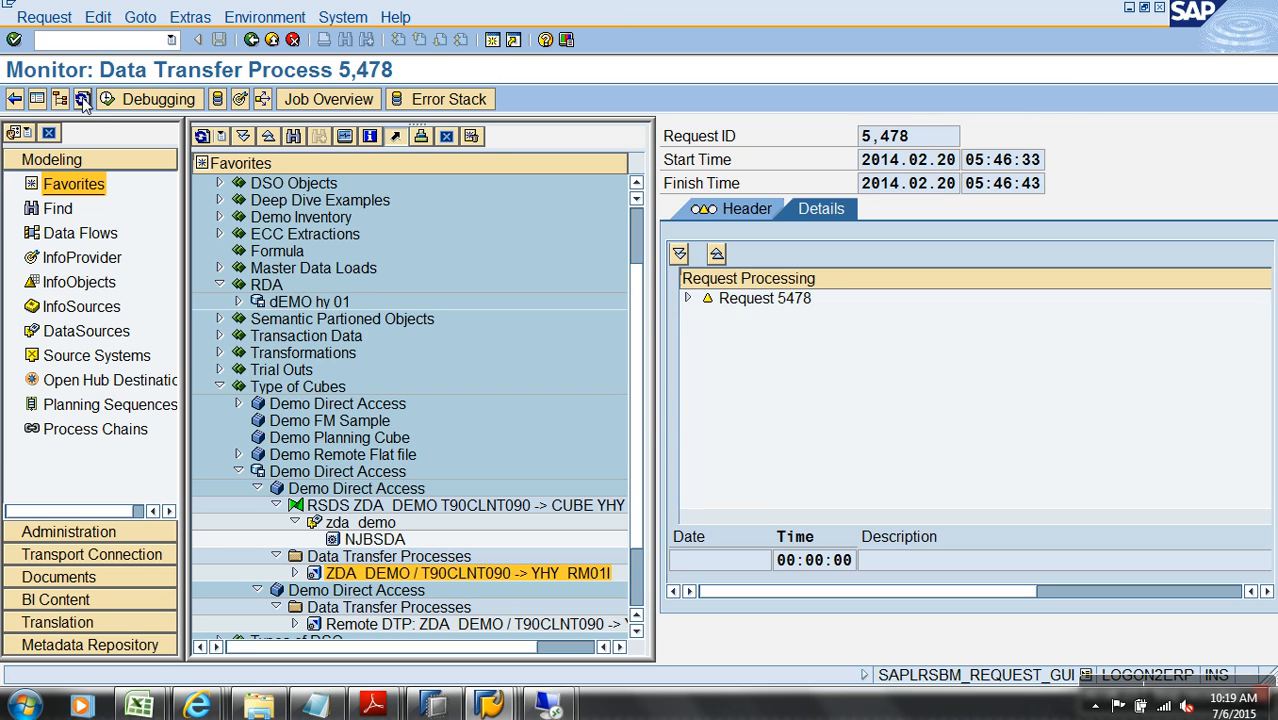
left_click(83, 99)
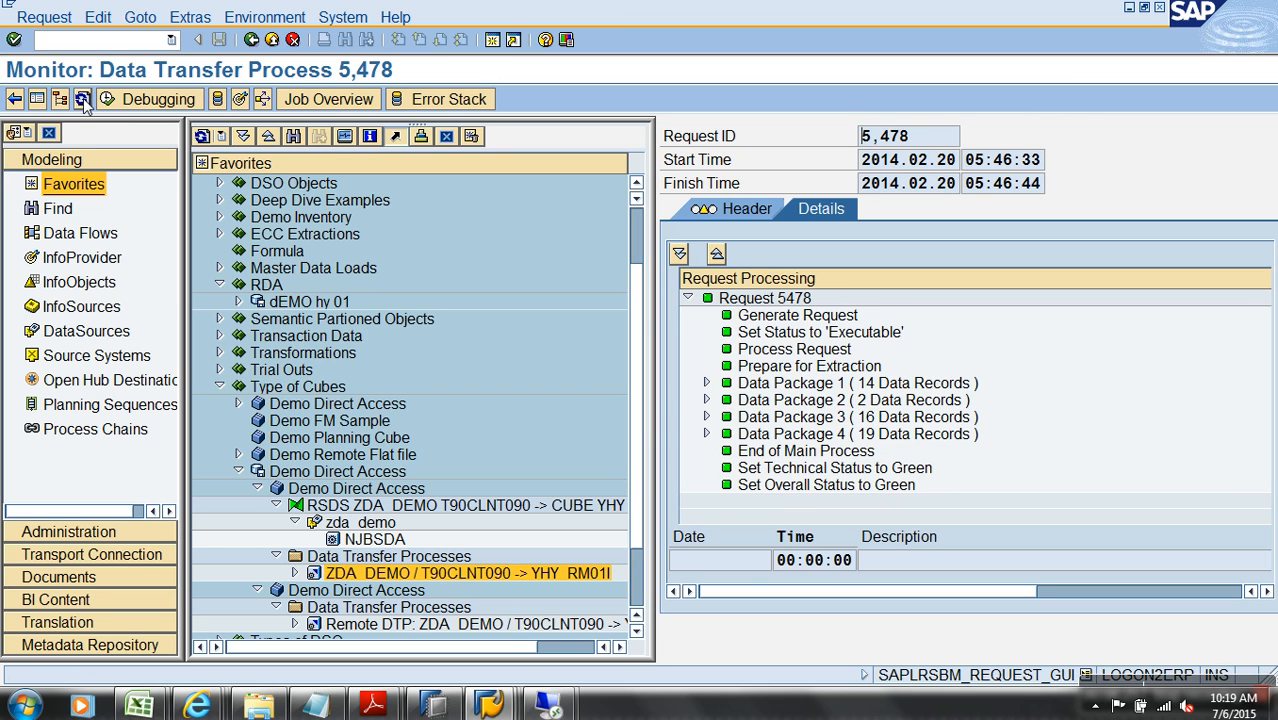
left_click(271, 40)
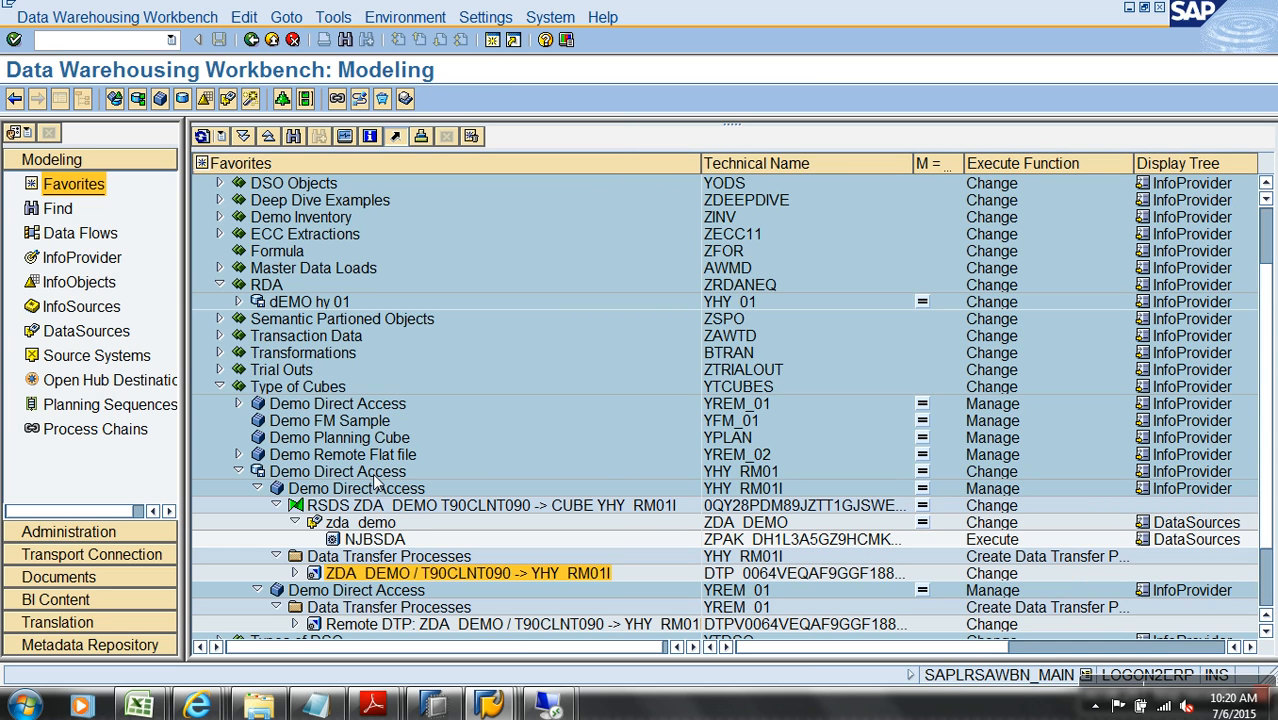
Step: Display the data of HybridProvider YHY_RM01 with all characteristics selected for output, and examine the InfoProvider column of the records
left_click(383, 592)
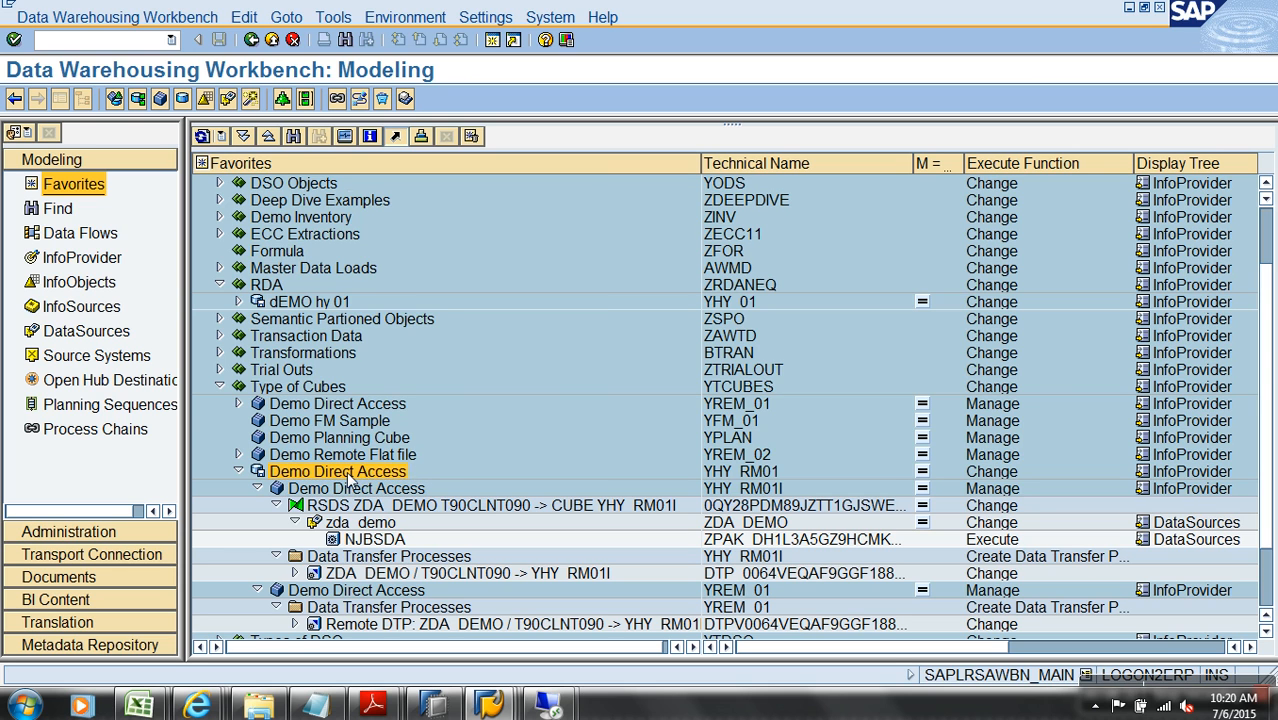
right_click(350, 480)
left_click(405, 396)
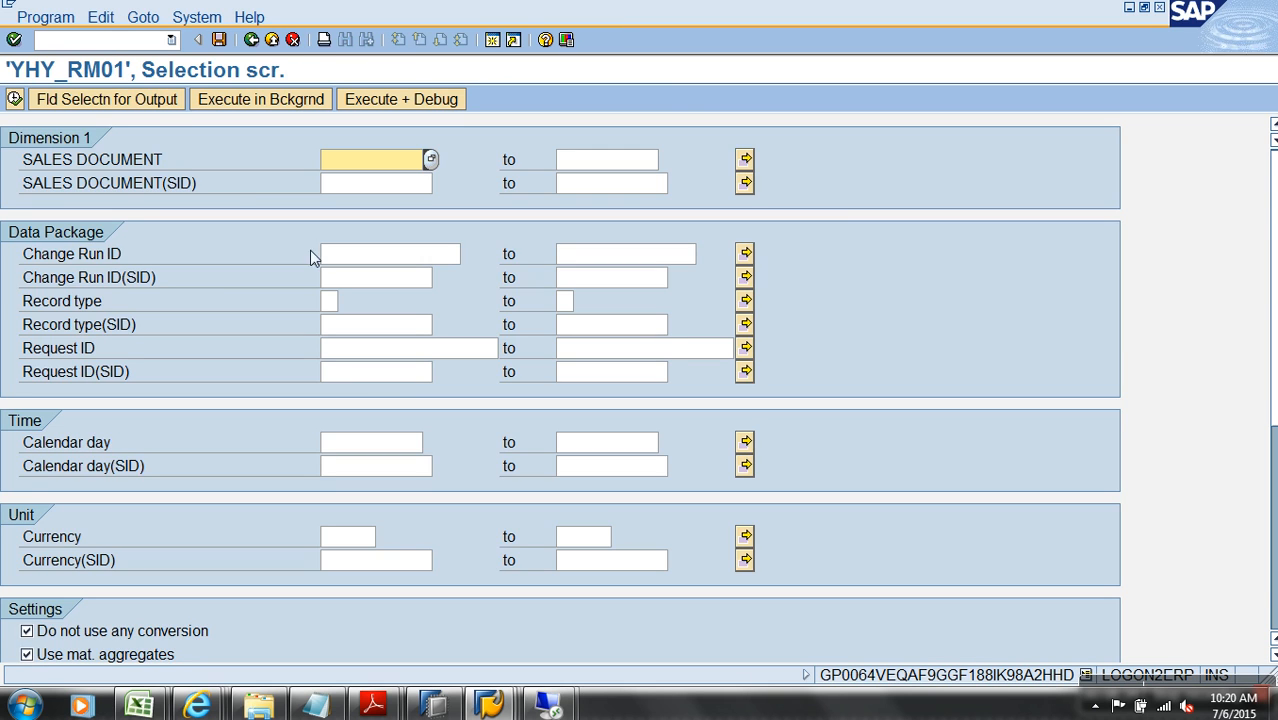
left_click(145, 106)
left_click(413, 100)
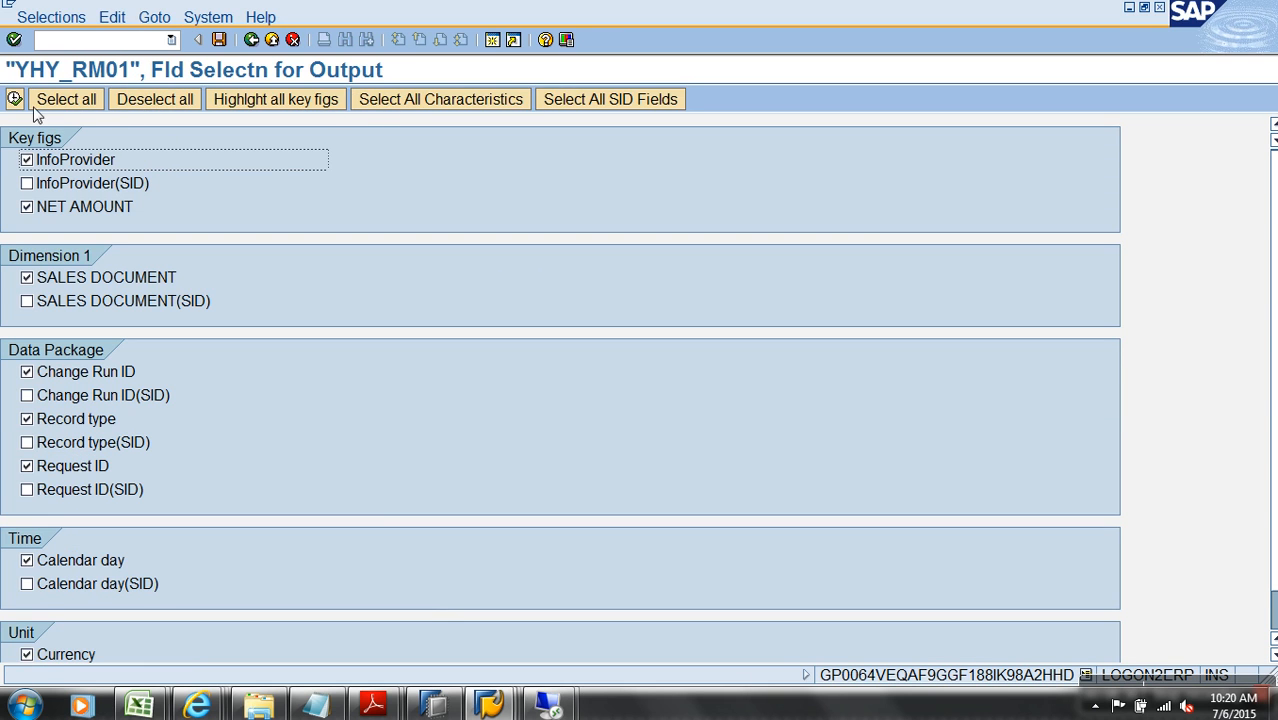
left_click(15, 99)
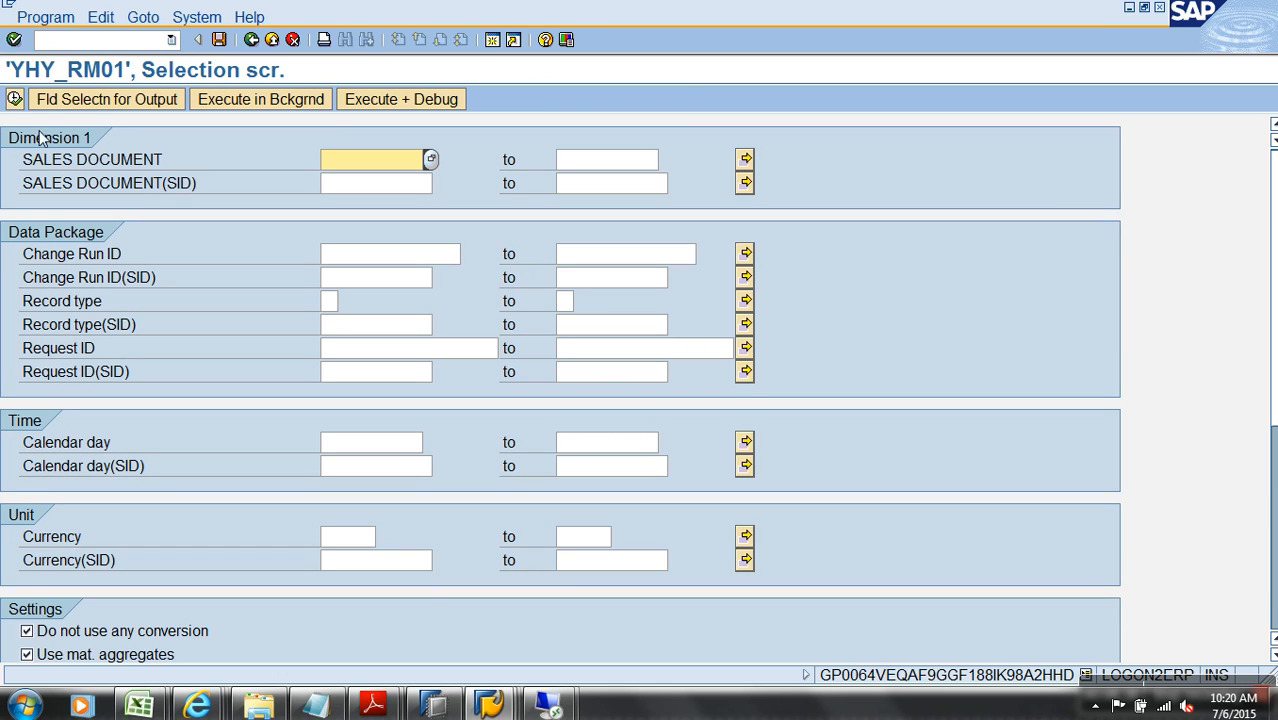
left_click(15, 99)
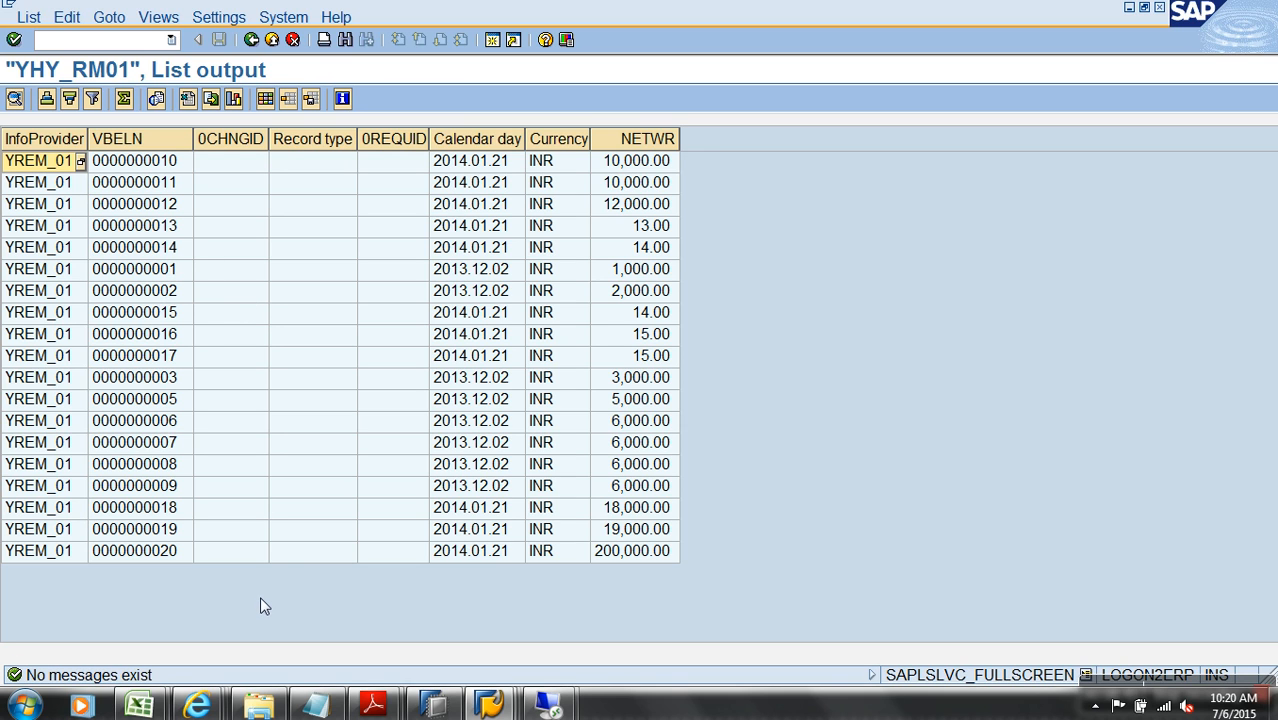
left_click(170, 275)
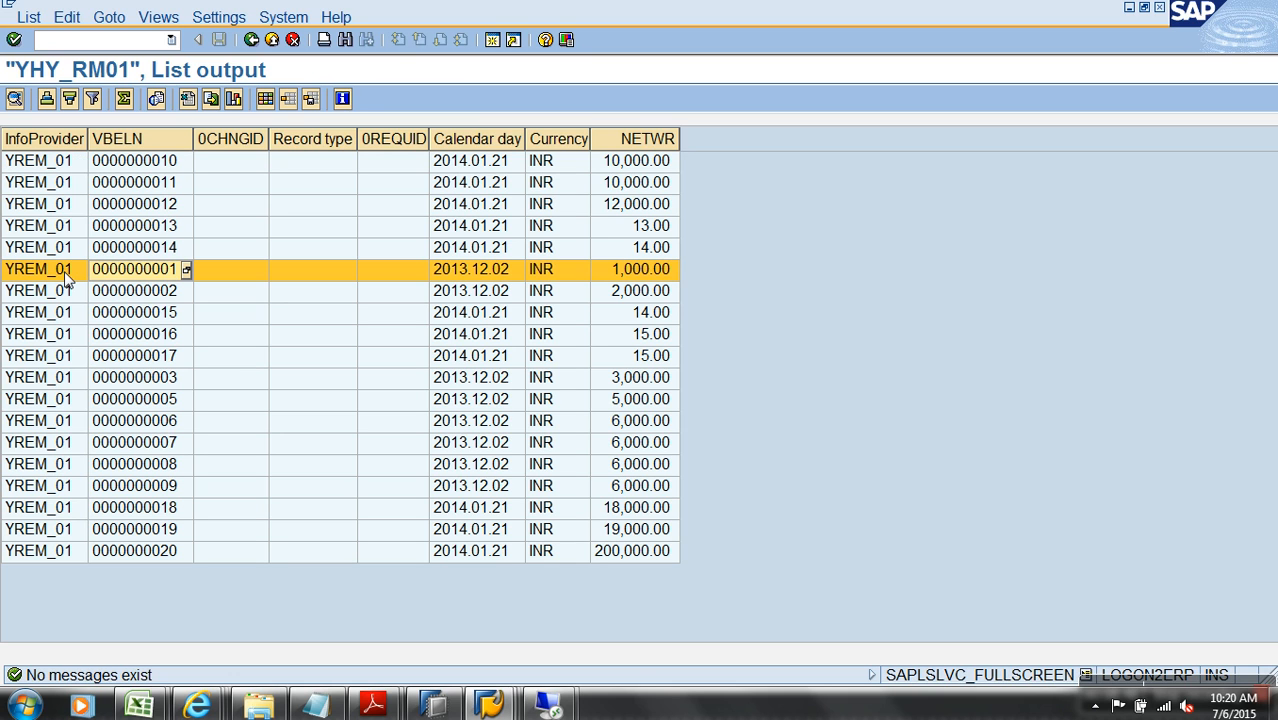
left_click(47, 139)
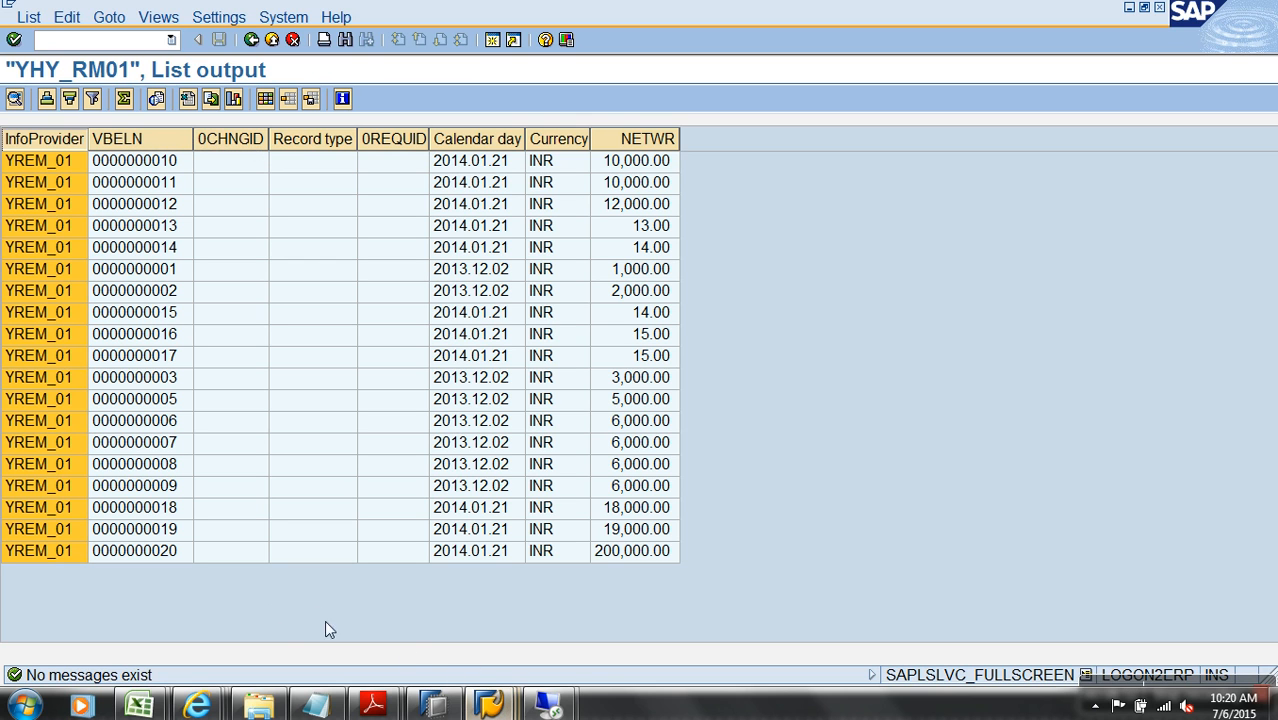
Step: Switch to the Table ZSALES Insert window, save a new entry with VBELN 21, and return to the YHY_RM01 list output
mouse_move(489, 706)
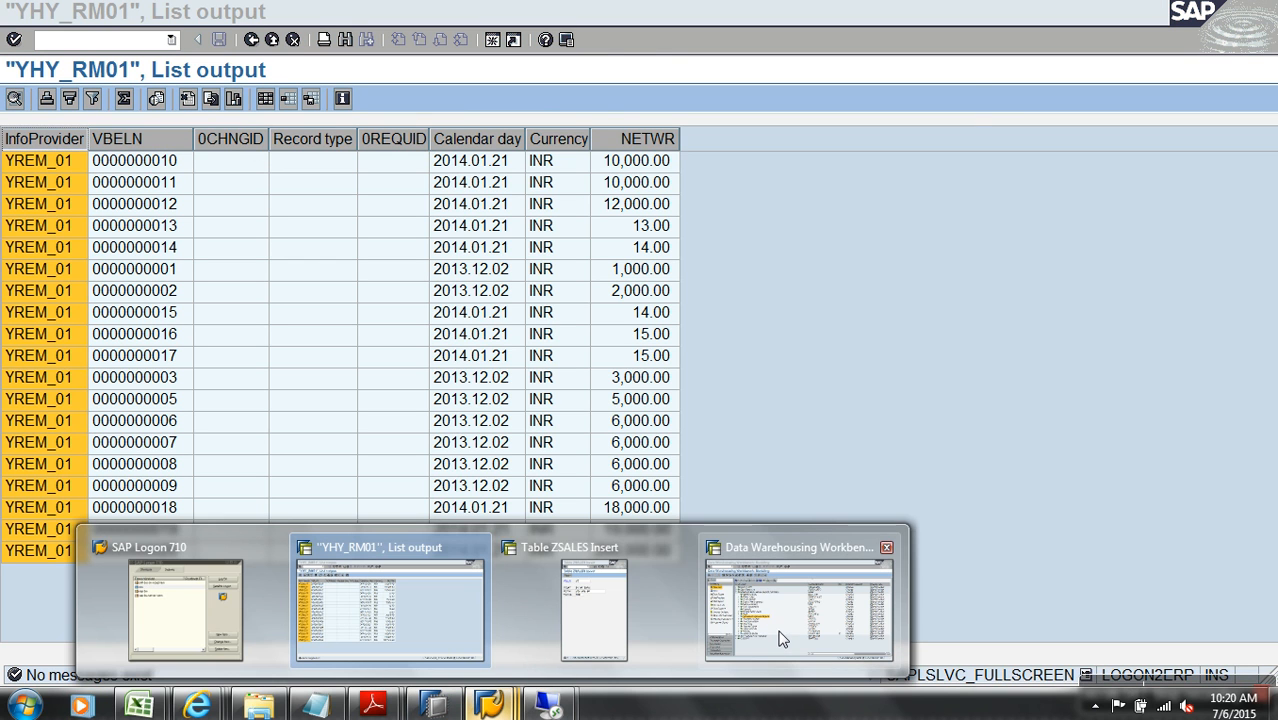
left_click(614, 625)
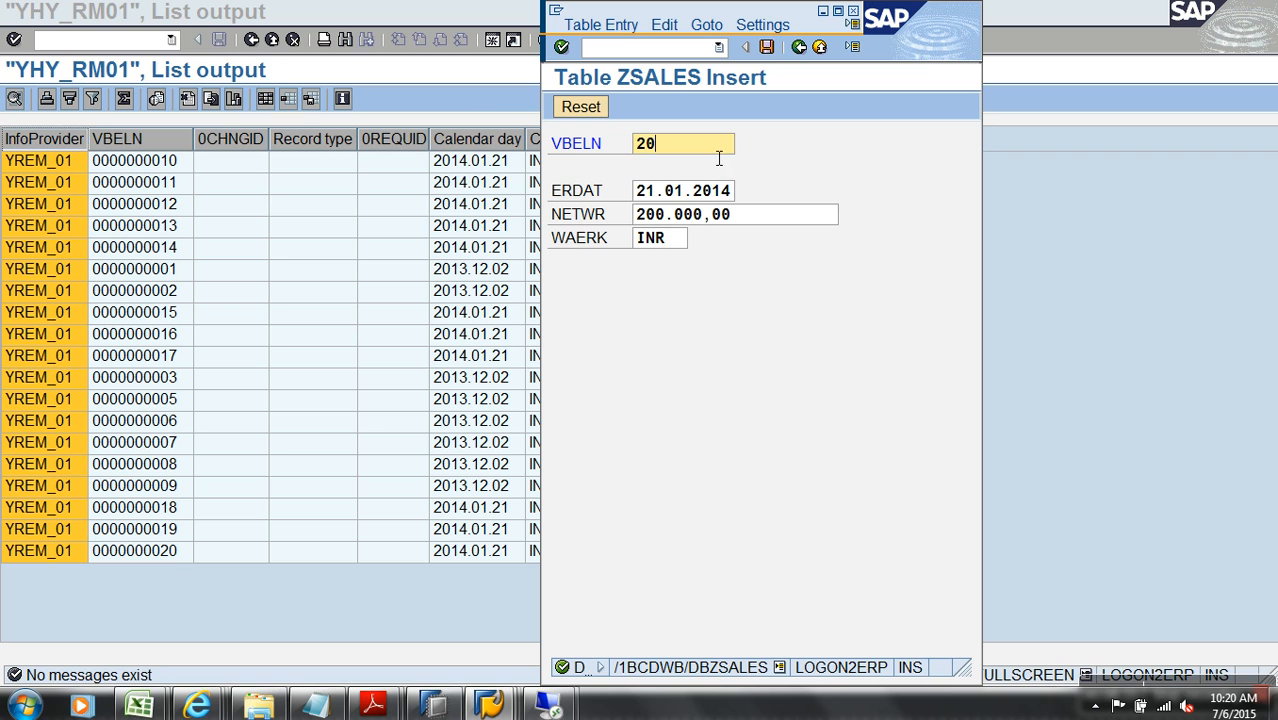
key("Tab")
key("Tab")
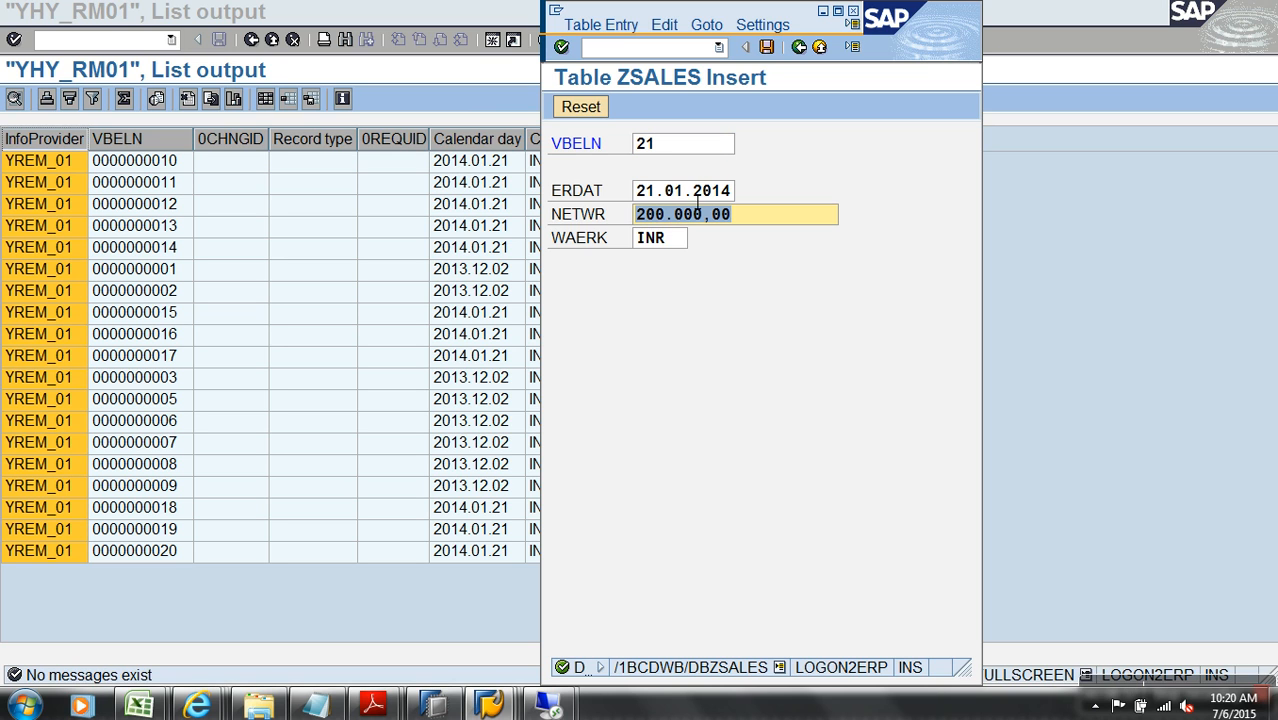
left_click(768, 47)
left_click(324, 77)
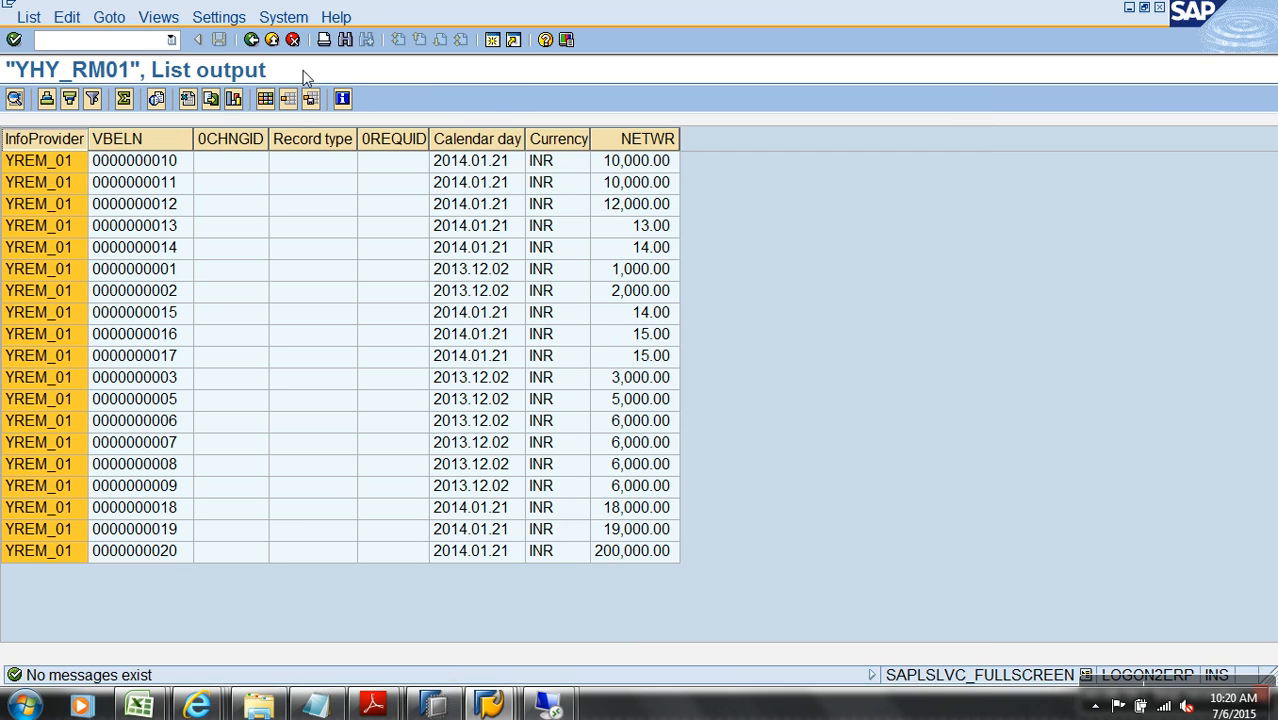
Step: Rerun the data display of YHY_RM01, examine the source InfoProvider of the newest records, and return to the modeling overview
left_click(250, 40)
left_click(14, 99)
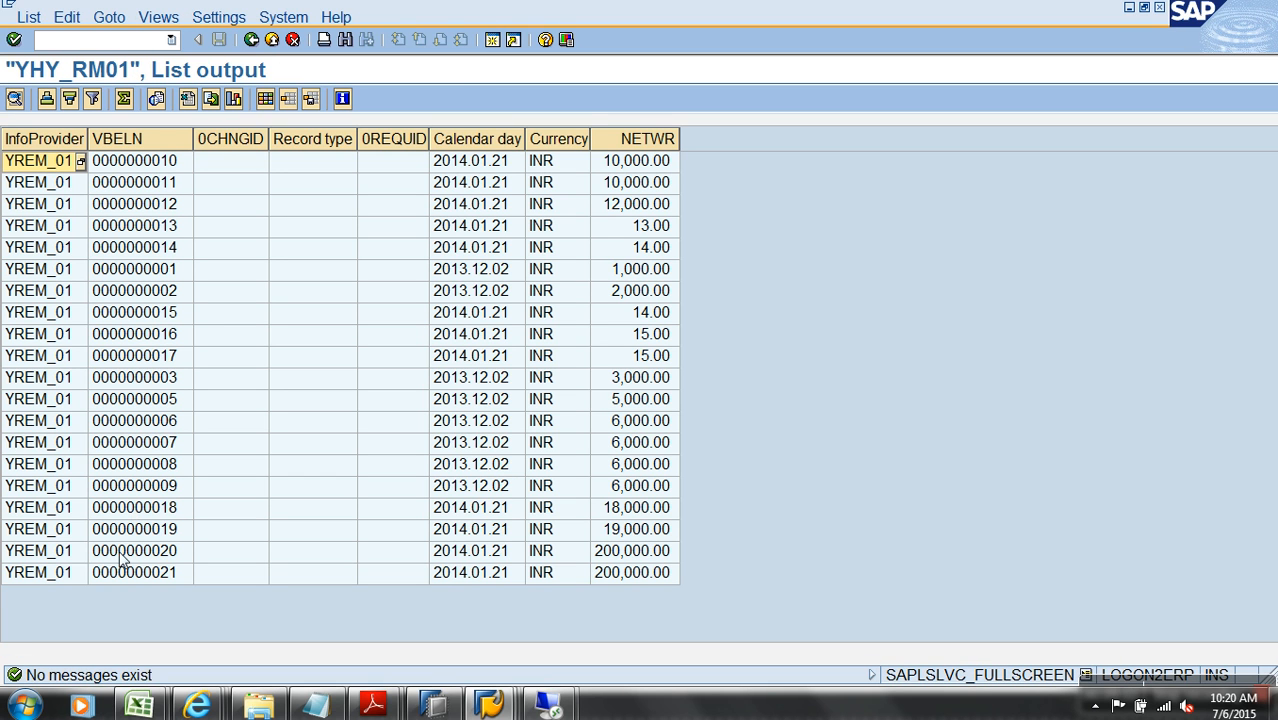
left_click(57, 556)
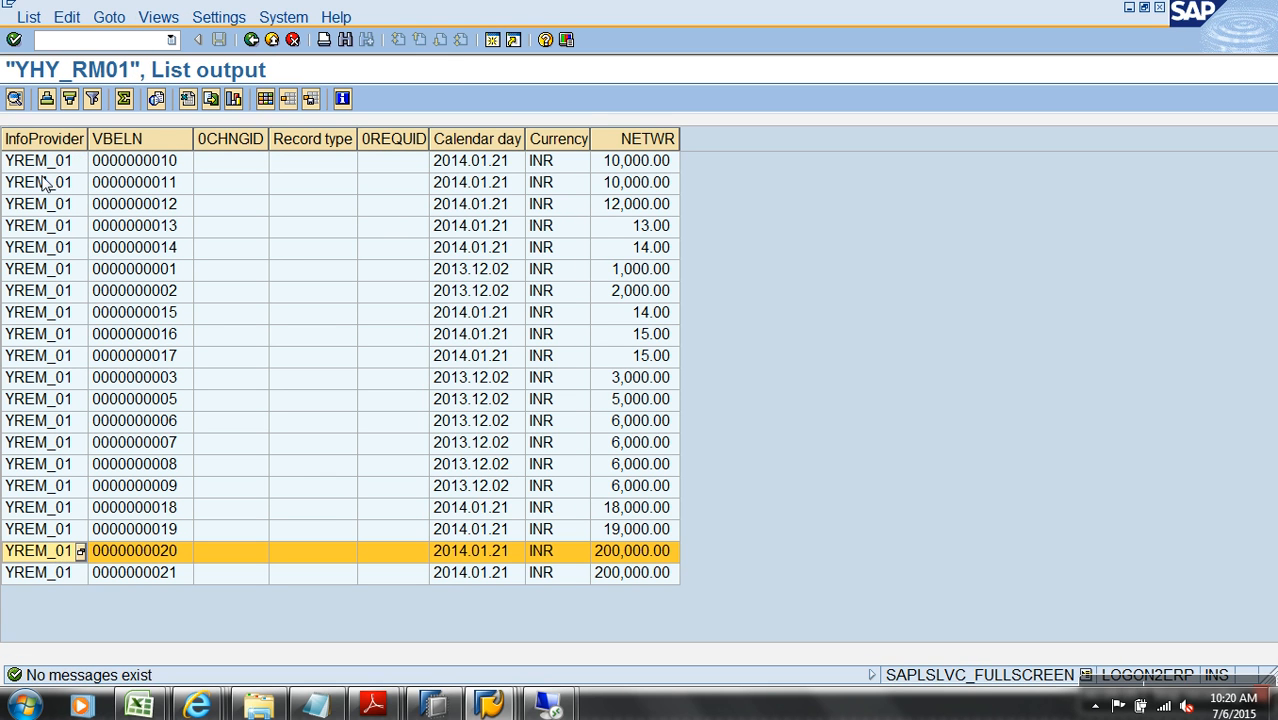
left_click(120, 162)
left_click_drag(120, 162, 168, 578)
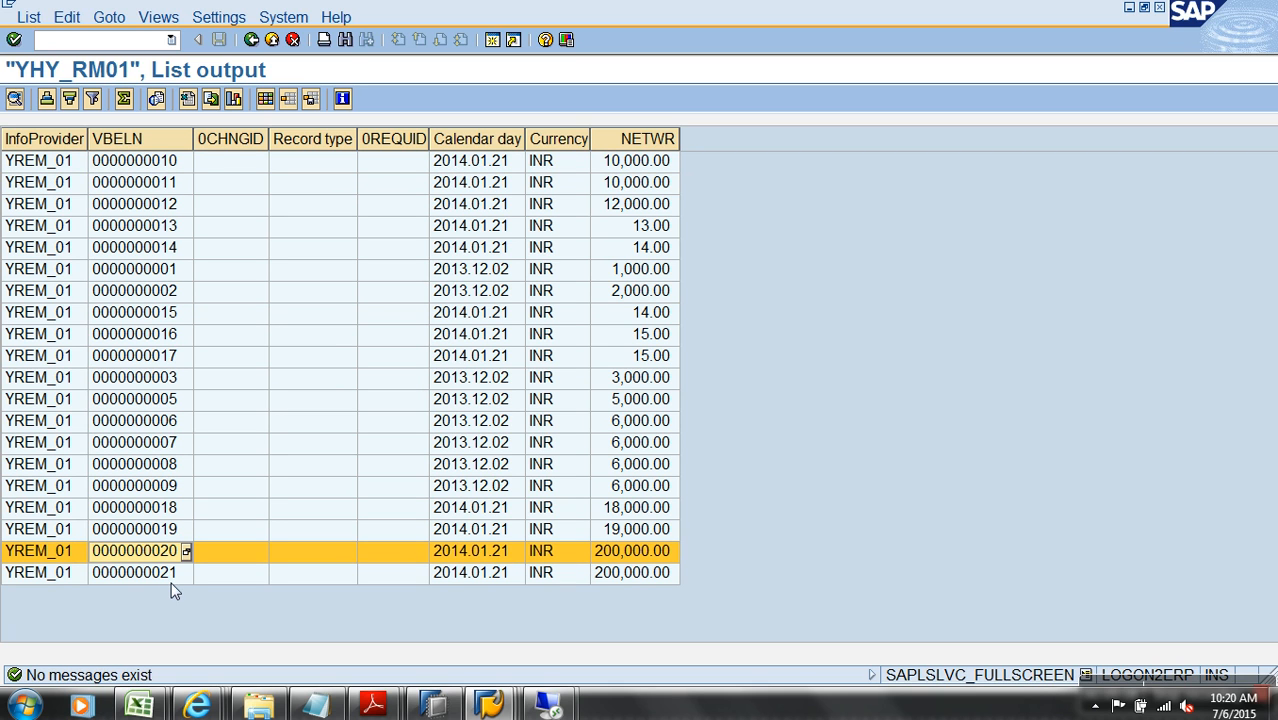
left_click(171, 582)
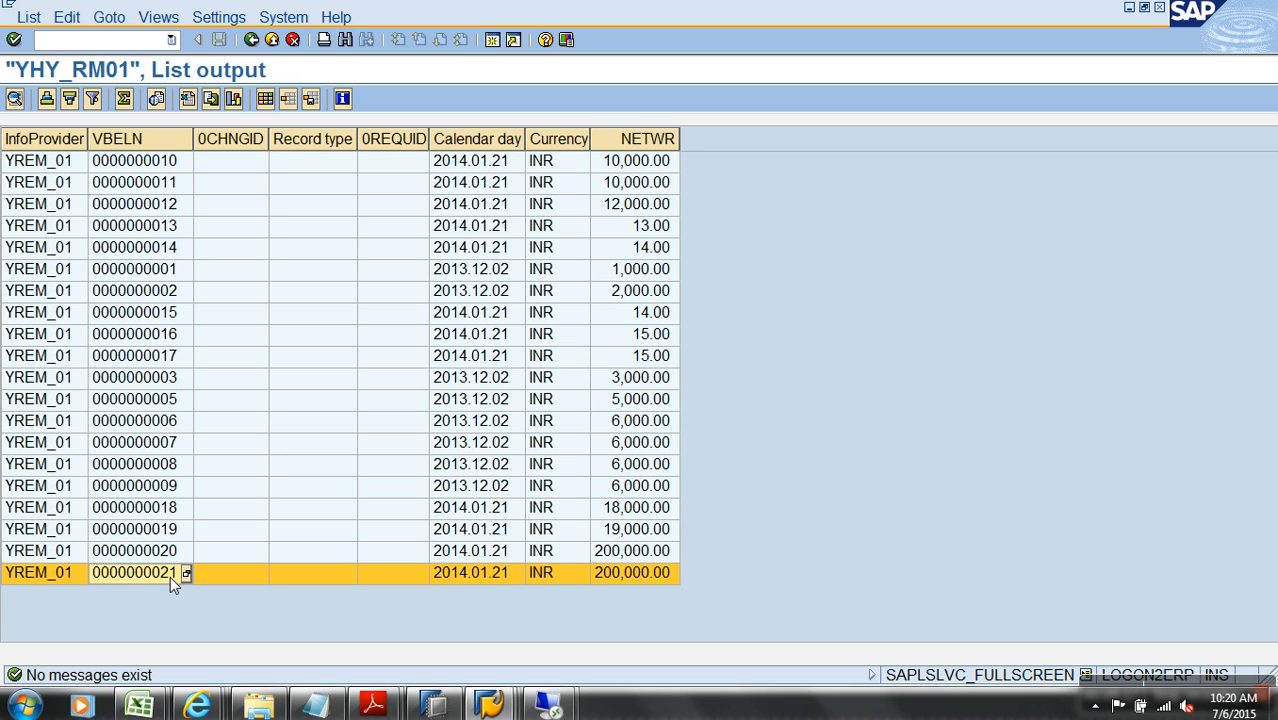
left_click(271, 40)
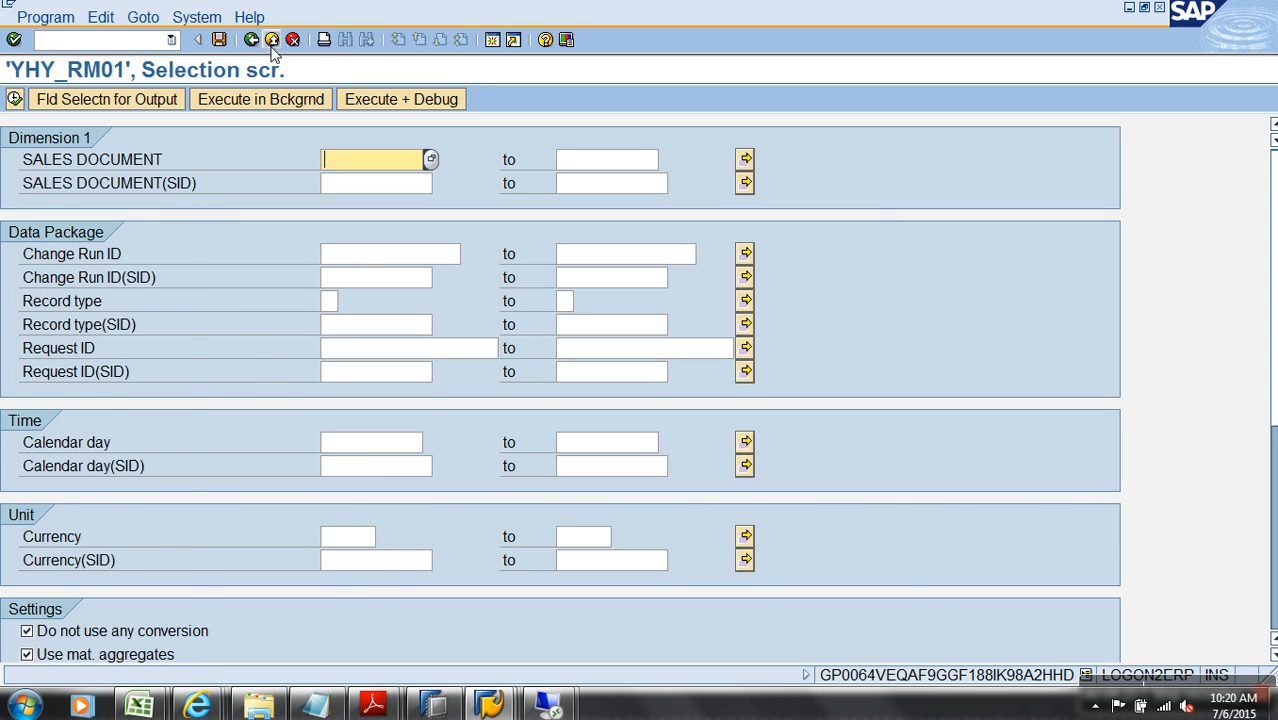
left_click(271, 40)
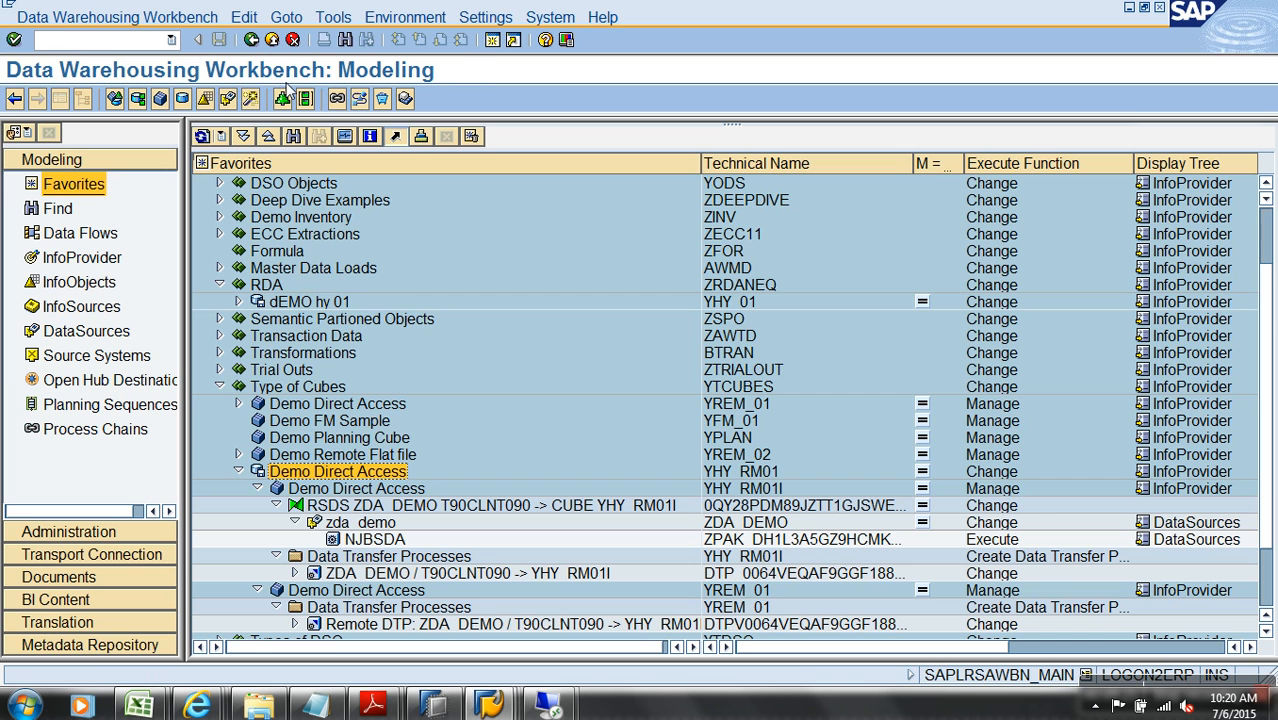
Step: Display the data of InfoCube YHY_RM01I with all characteristics selected for output
right_click(368, 494)
left_click(481, 348)
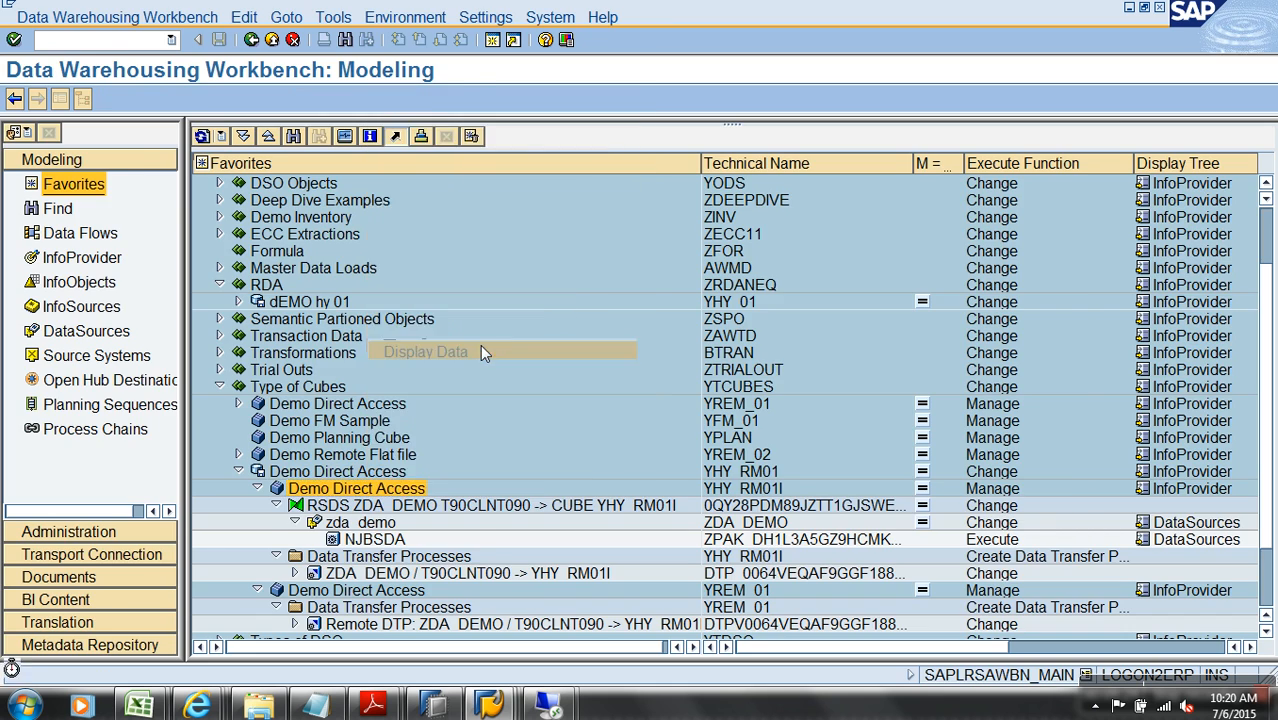
left_click(165, 99)
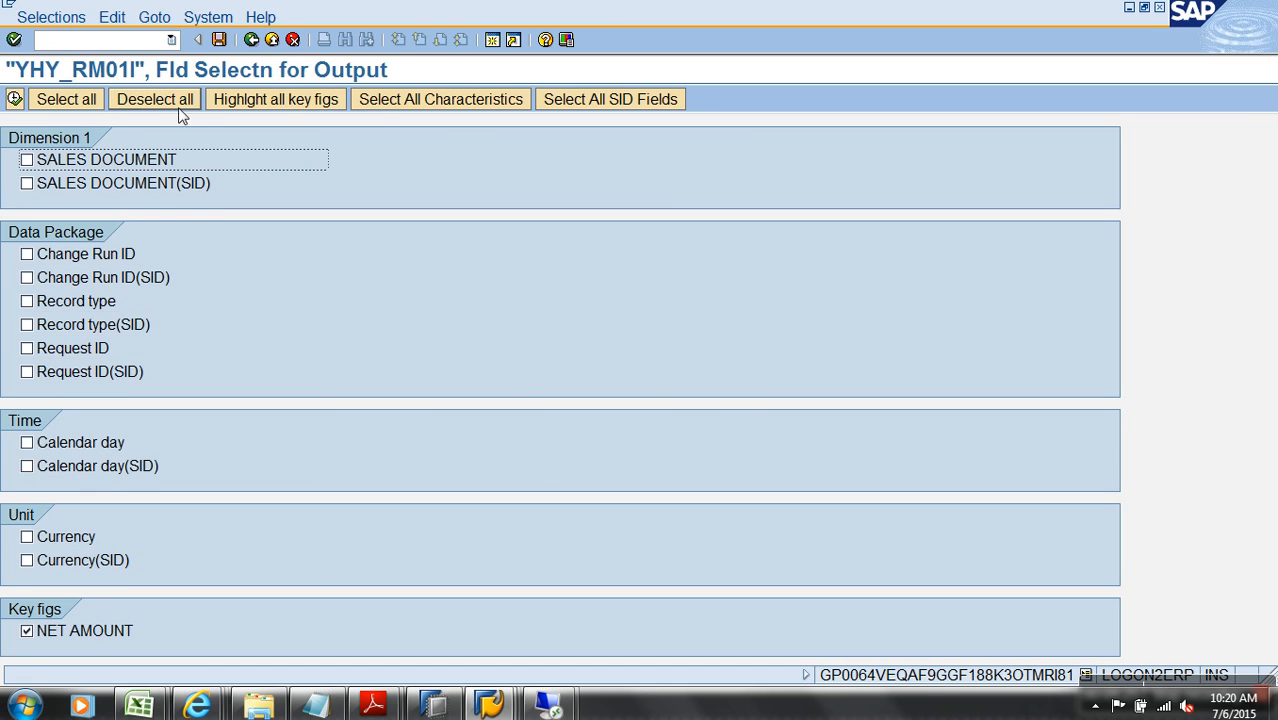
left_click(362, 99)
left_click(15, 99)
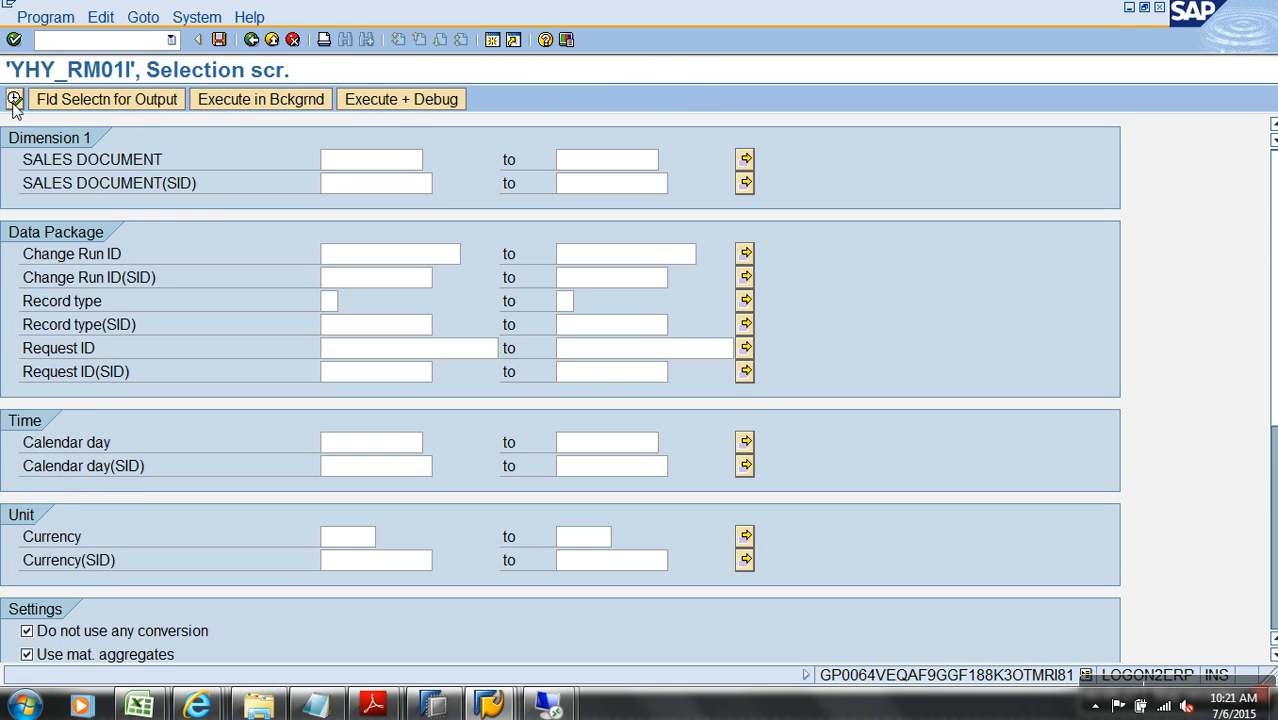
left_click(15, 99)
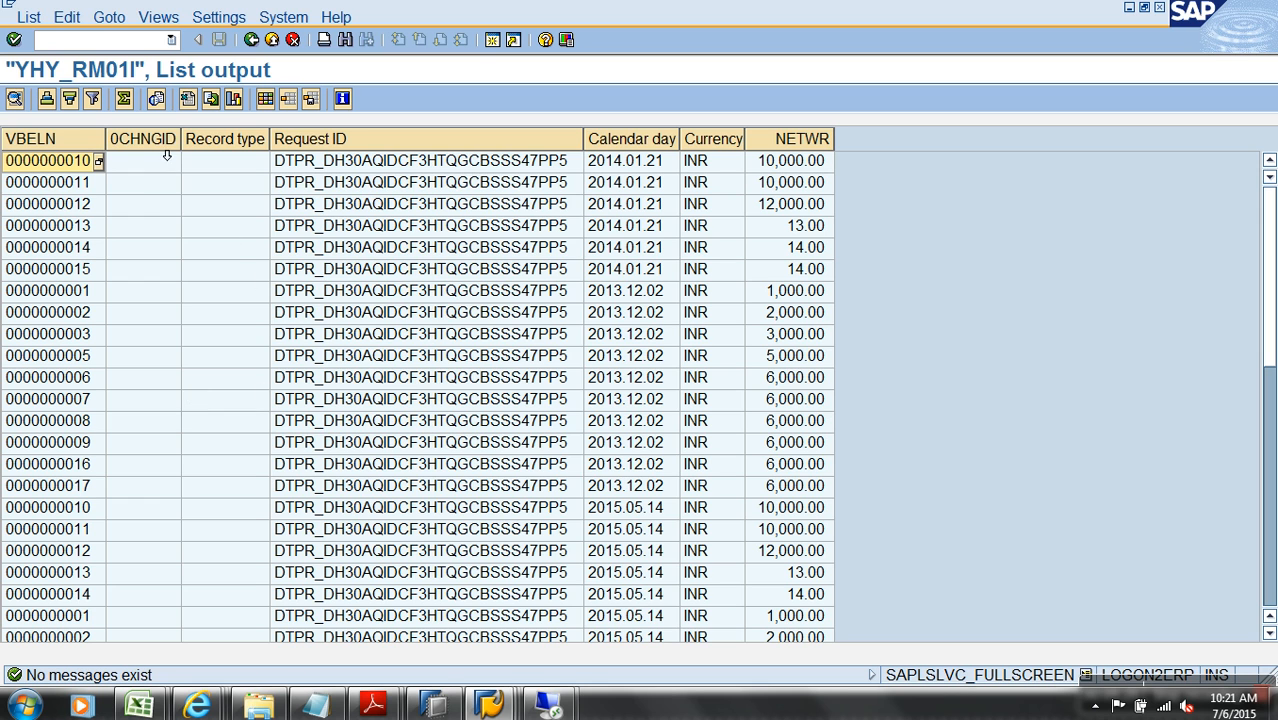
Step: Hide the 0CHNGID, Record type and Request ID columns, sort the list ascending by VBELN to examine amounts per document, and return to the modeling overview
left_click_drag(167, 155, 280, 147)
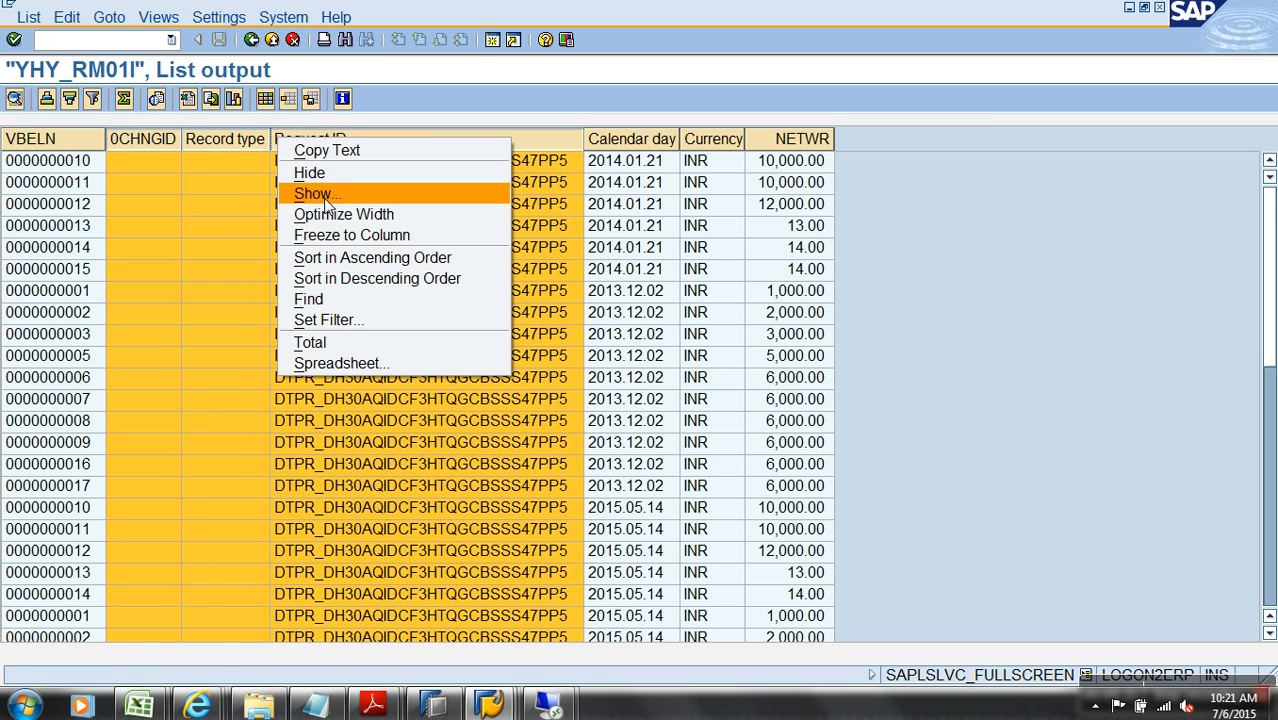
left_click(308, 173)
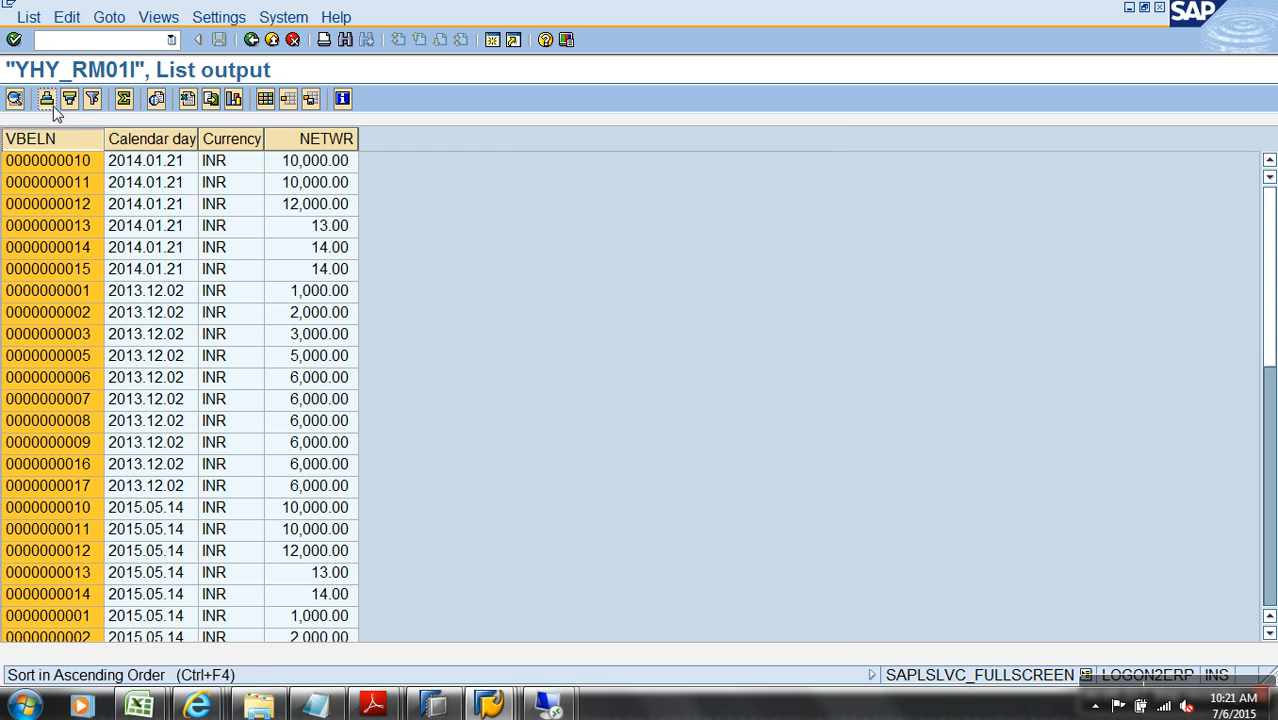
left_click(52, 104)
left_click(316, 171)
left_click(338, 182)
left_click(340, 203)
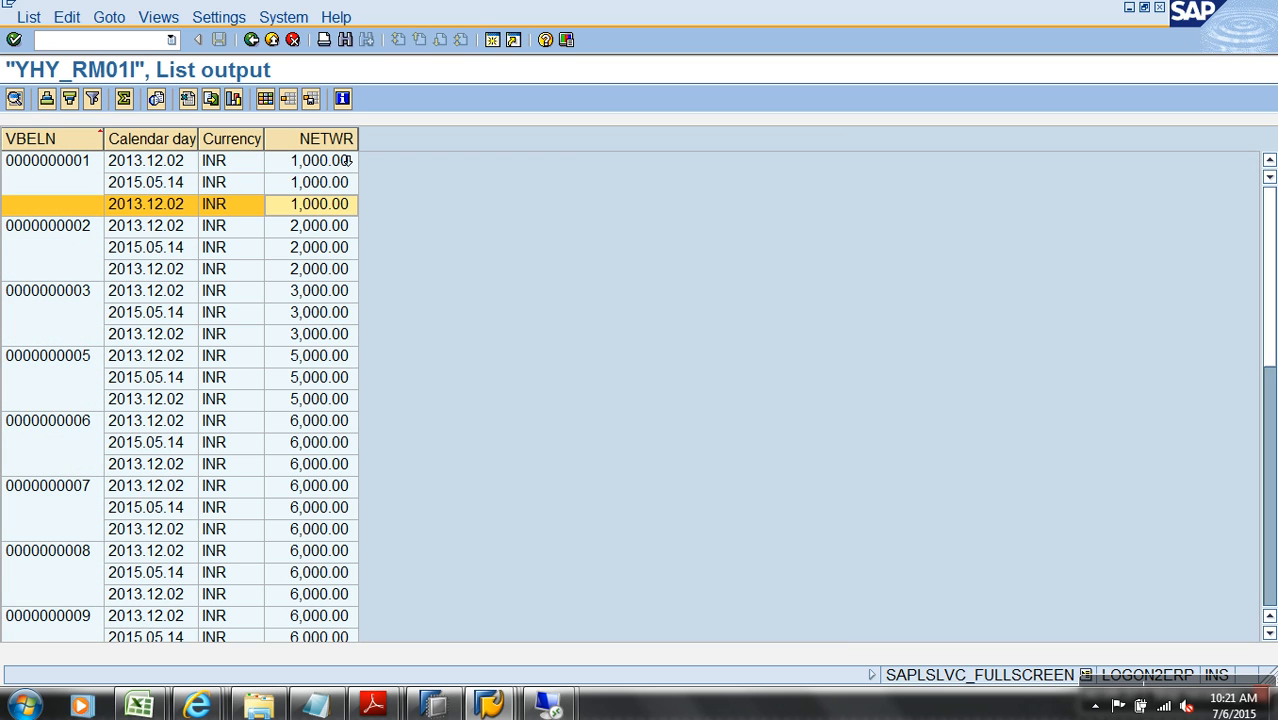
left_click(271, 40)
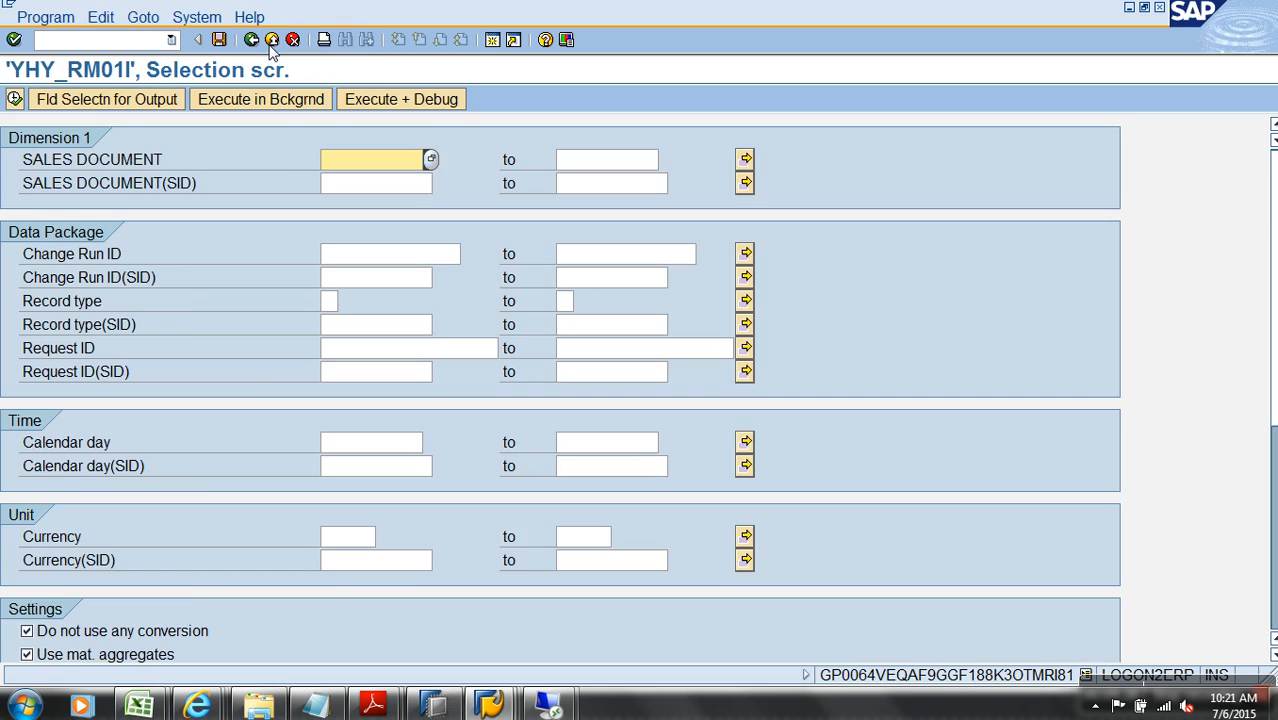
left_click(271, 40)
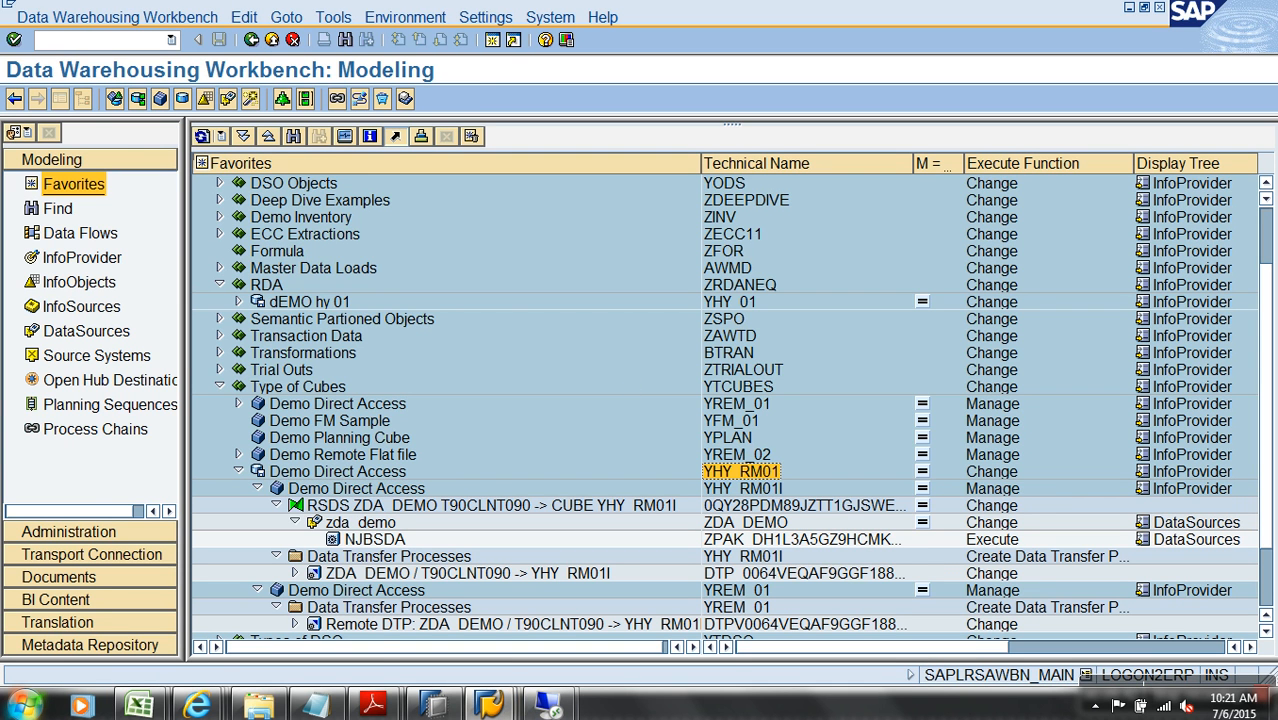
Step: Open BEx Query Designer and log on to the sap bw system by entering the account password
left_click(24, 706)
left_click(86, 300)
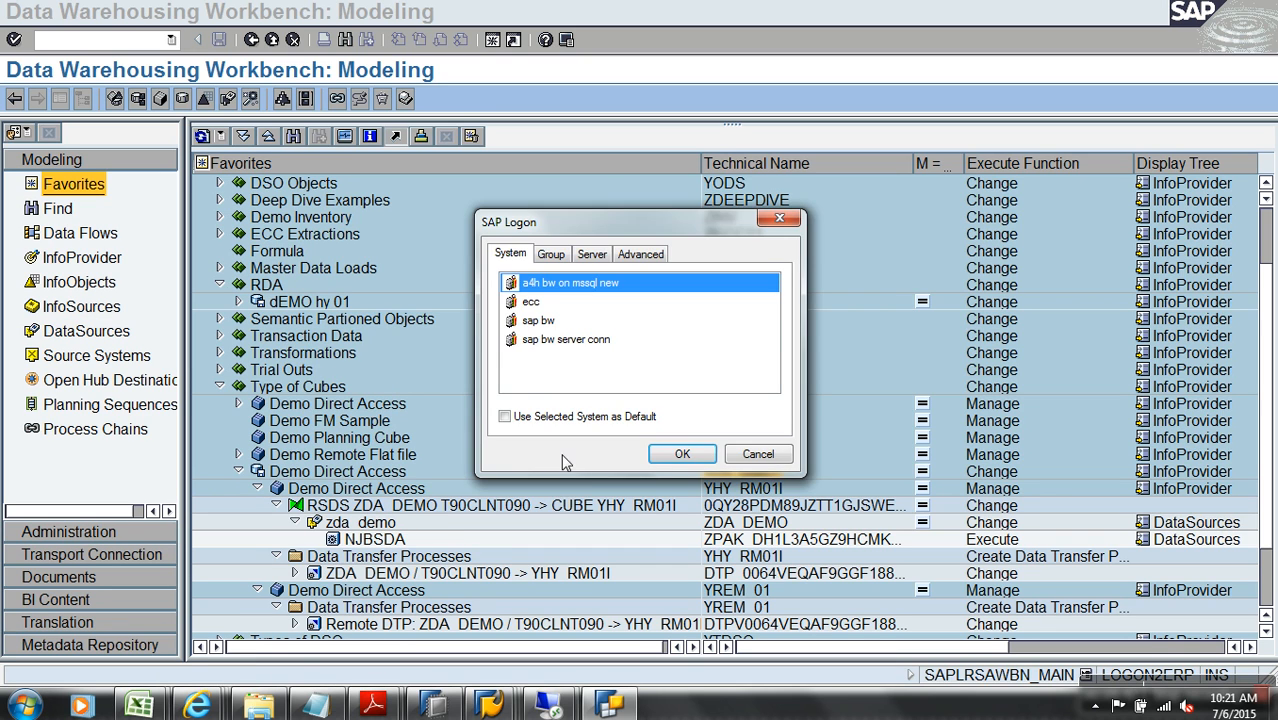
left_click(529, 320)
left_click(688, 455)
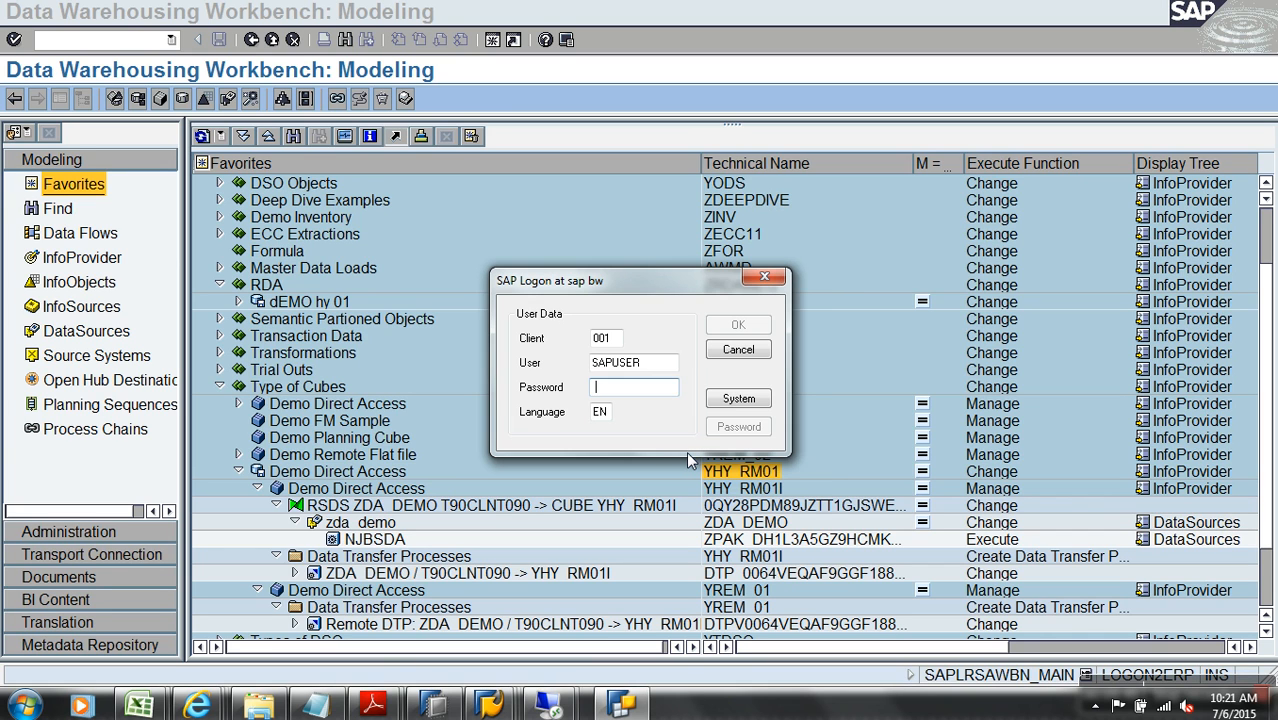
type("*****")
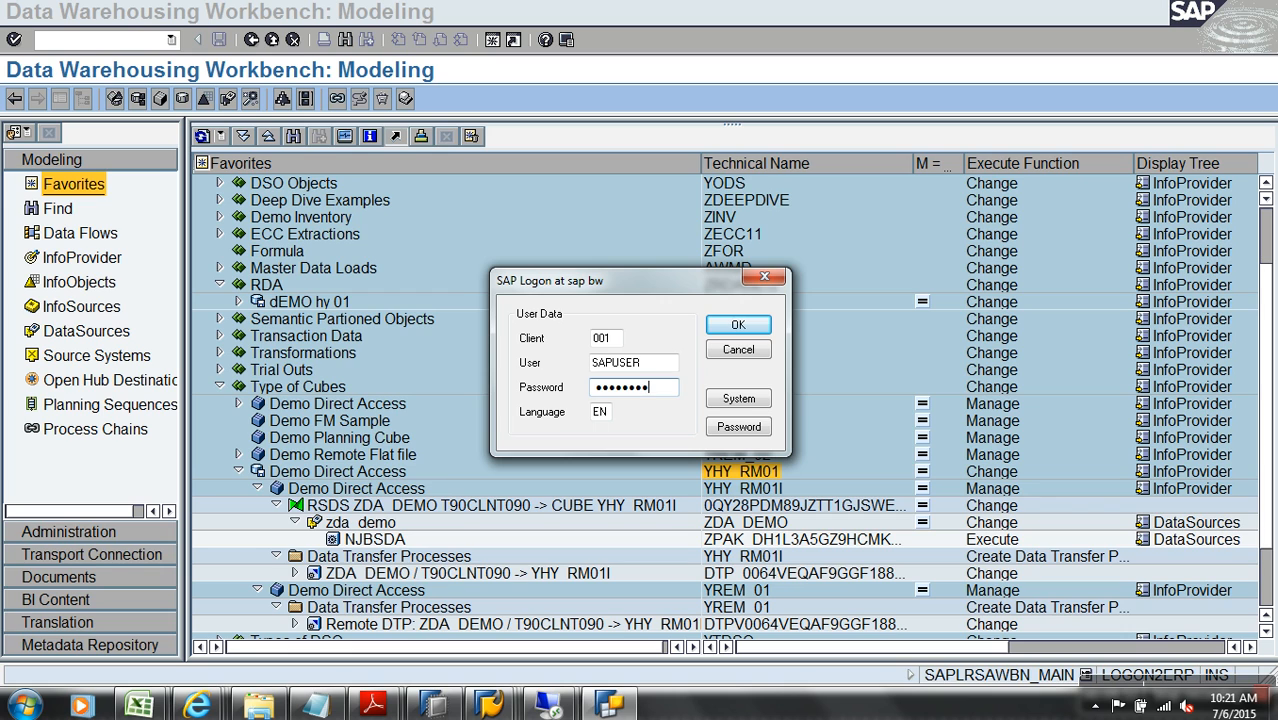
left_click(738, 326)
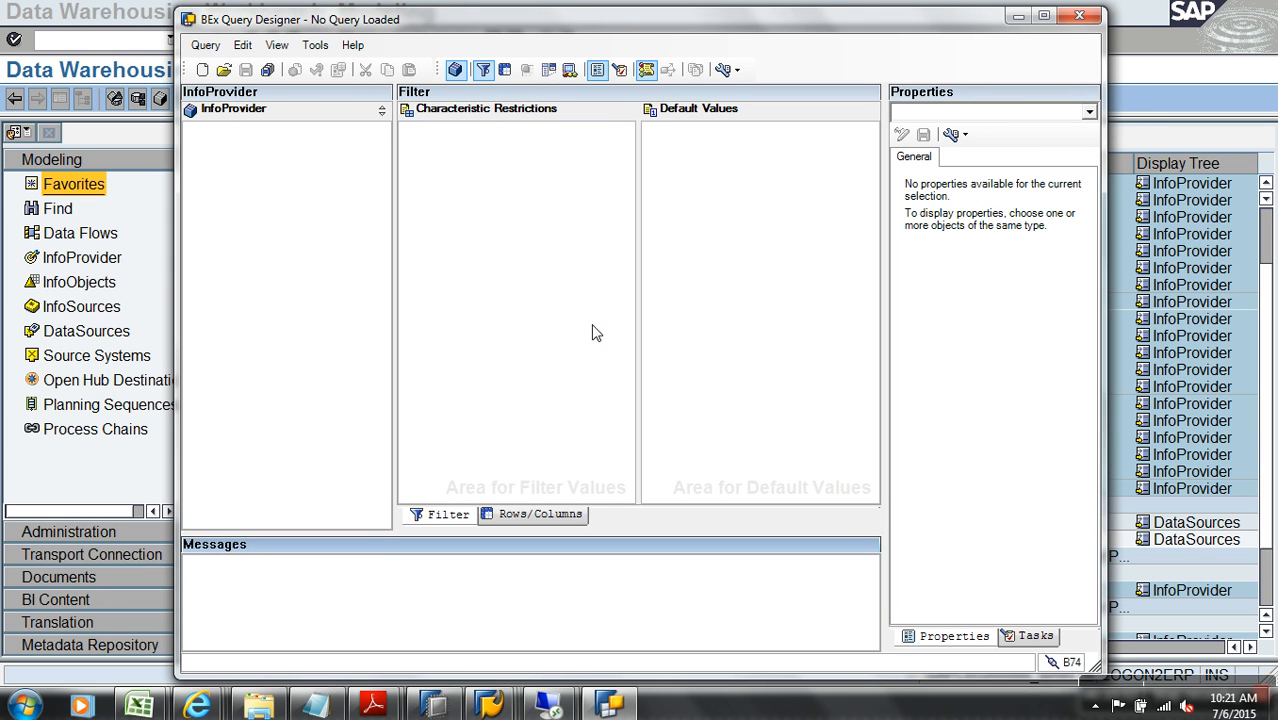
Step: Start a new query on InfoProvider YHY_RM01I, found by searching for YHY_RM01, and expand its Dimension 1
left_click(202, 70)
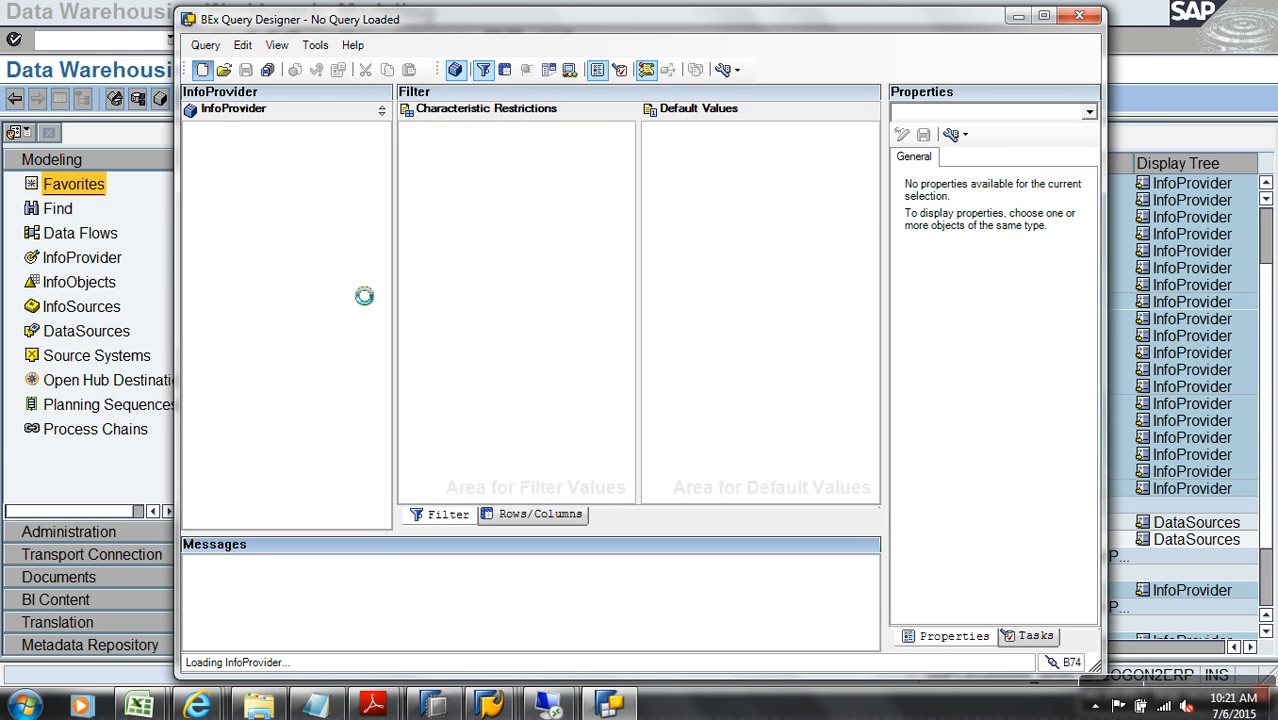
left_click(413, 240)
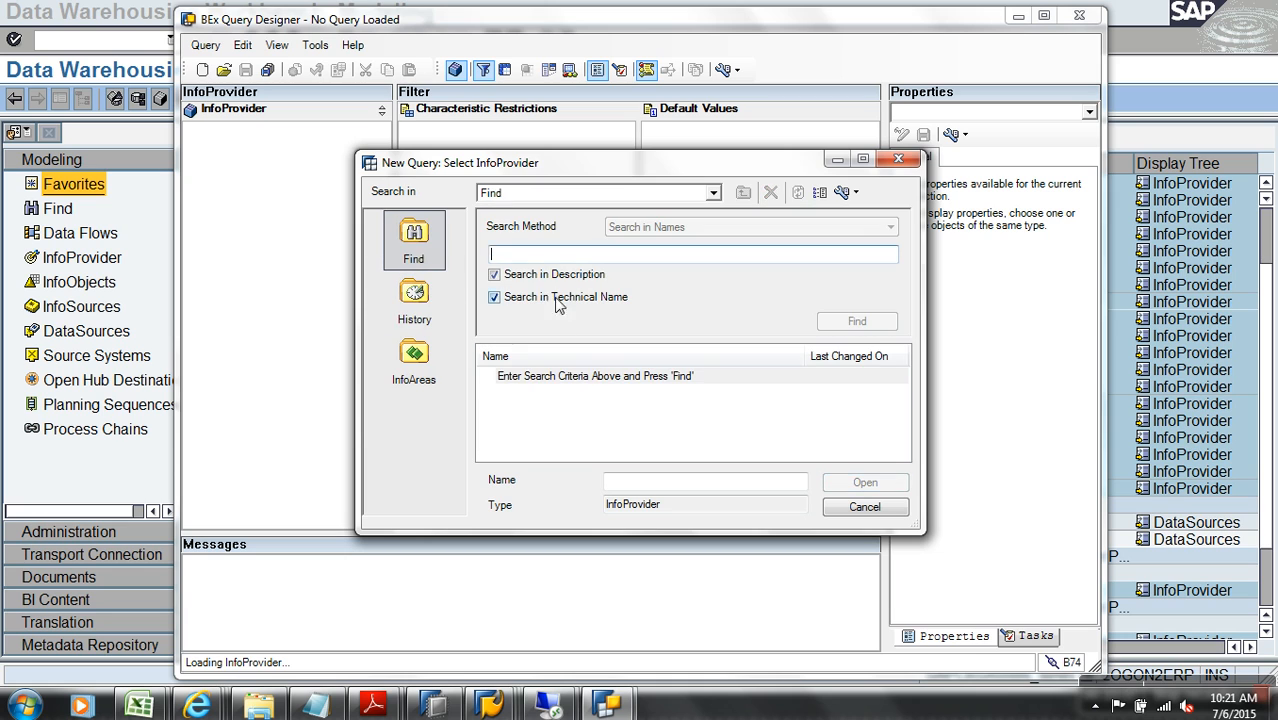
type("YHY_RM01")
key("Return")
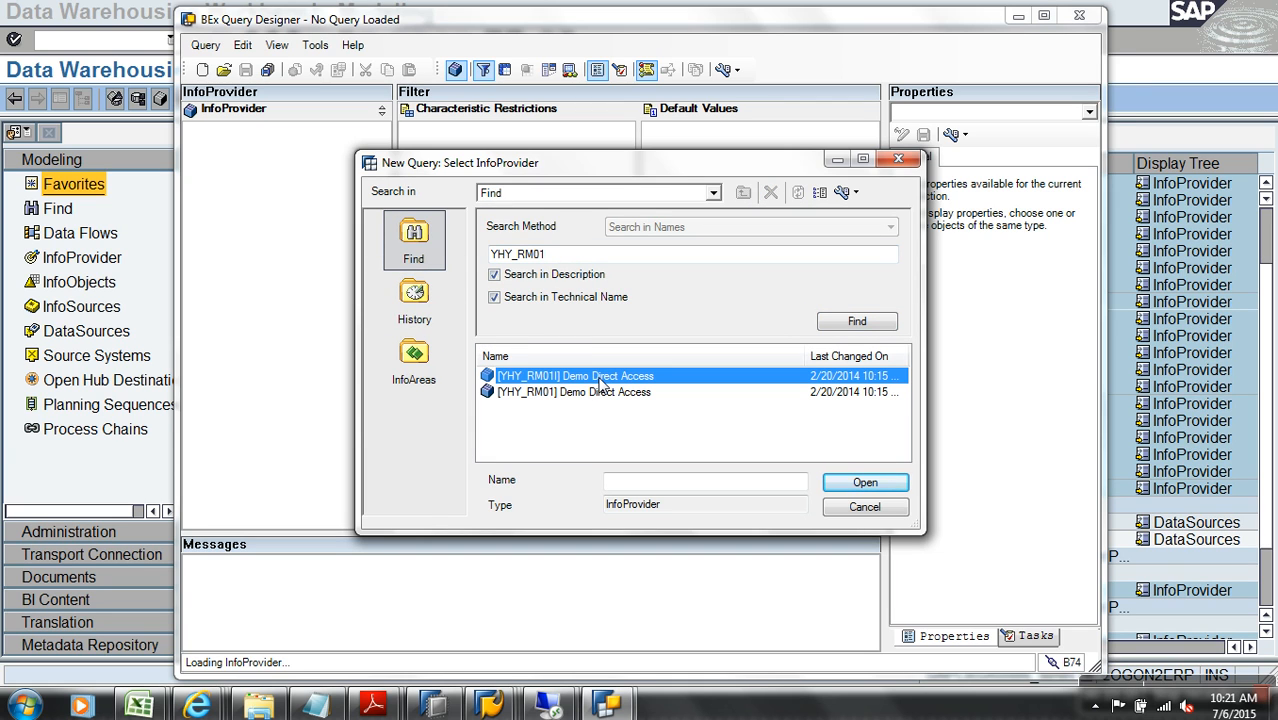
double_click(598, 378)
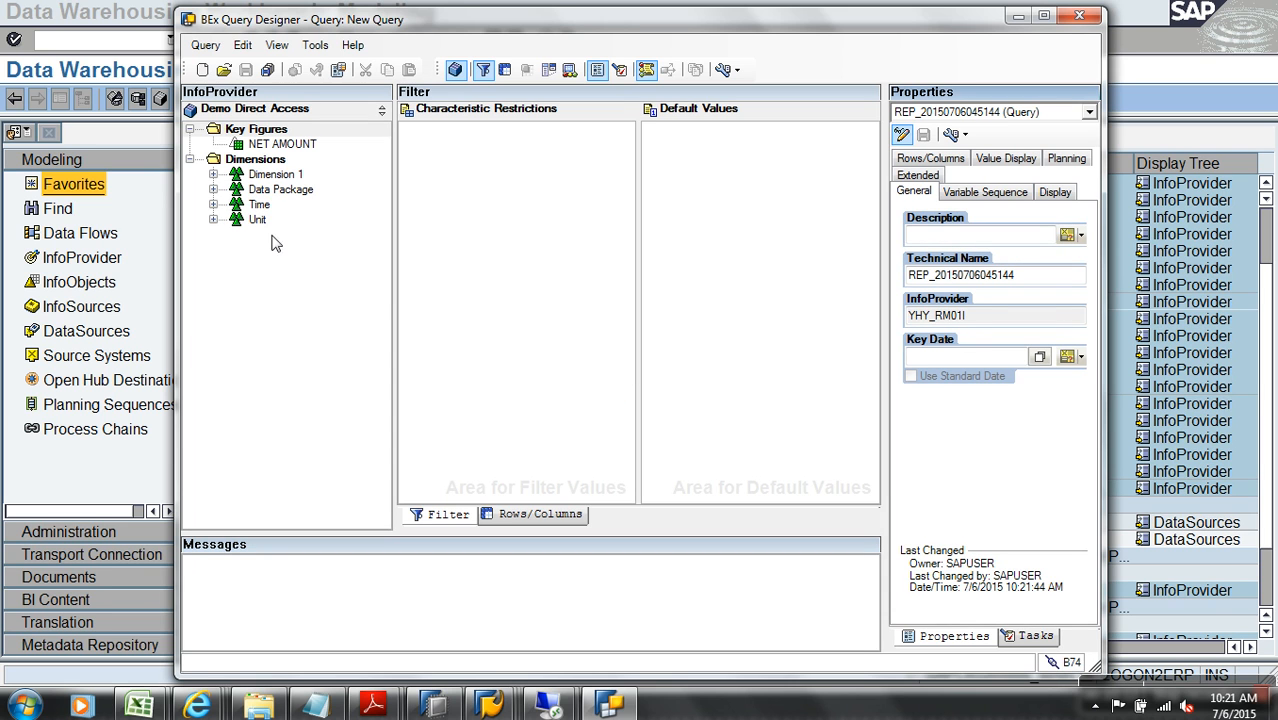
left_click(213, 175)
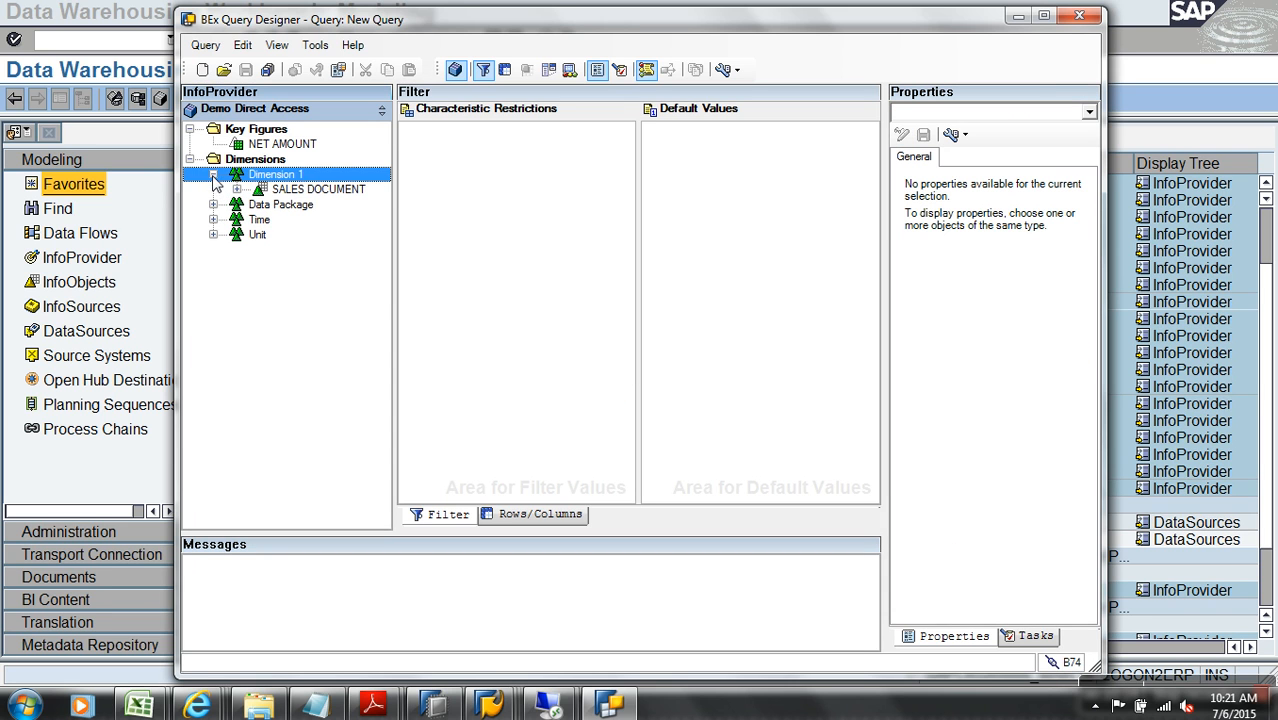
left_click(163, 234)
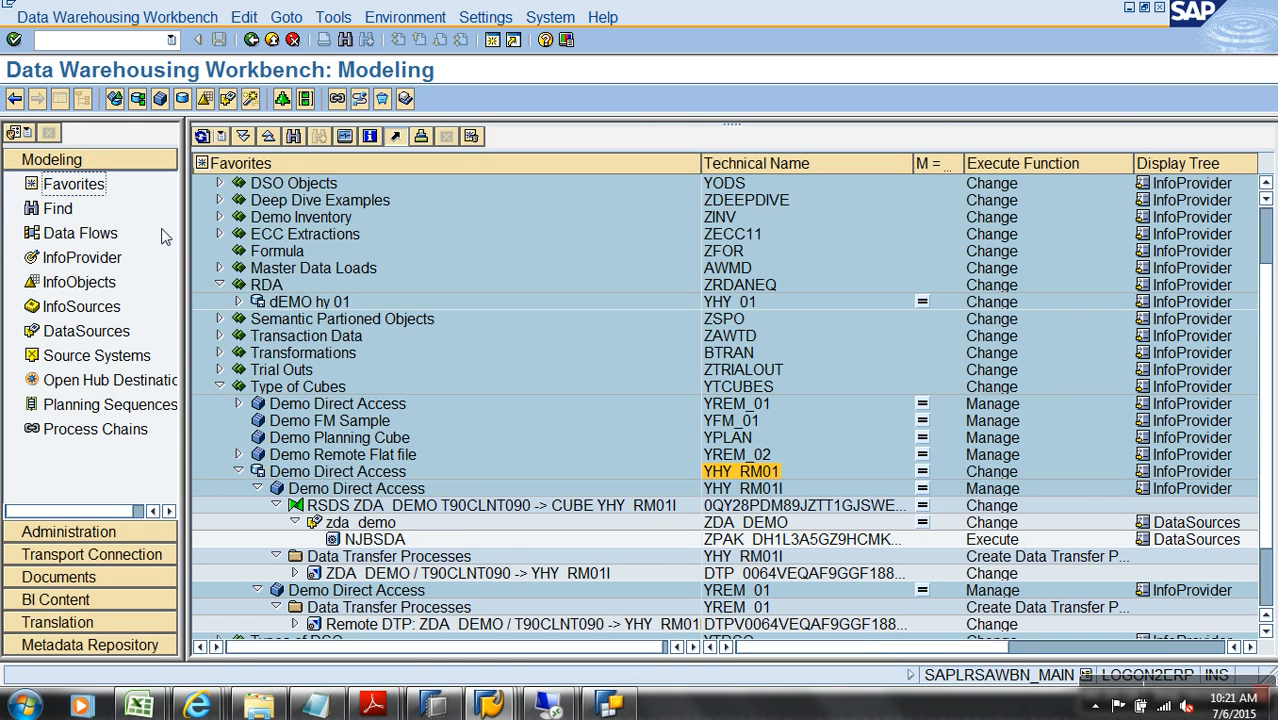
Step: Return to BEx Query Designer and create a new query on HybridProvider YHY_RM01
key("alt+Tab")
left_click(202, 71)
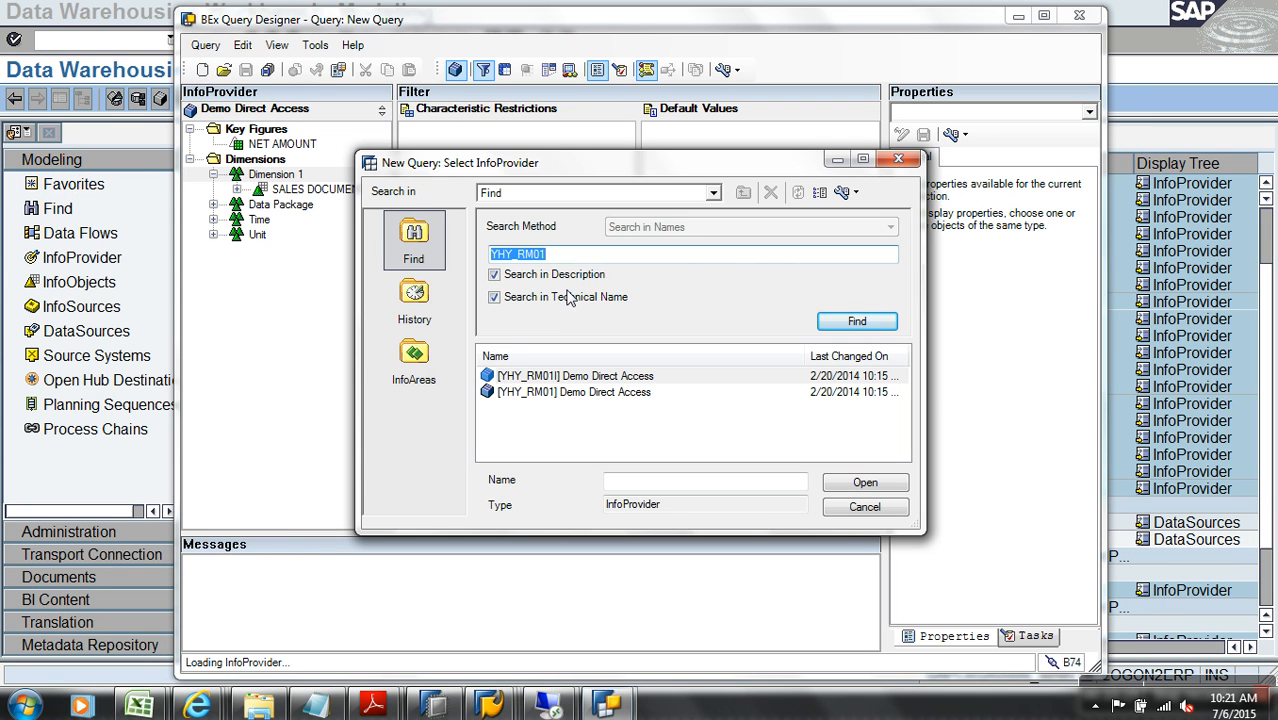
key("Right")
key("Return")
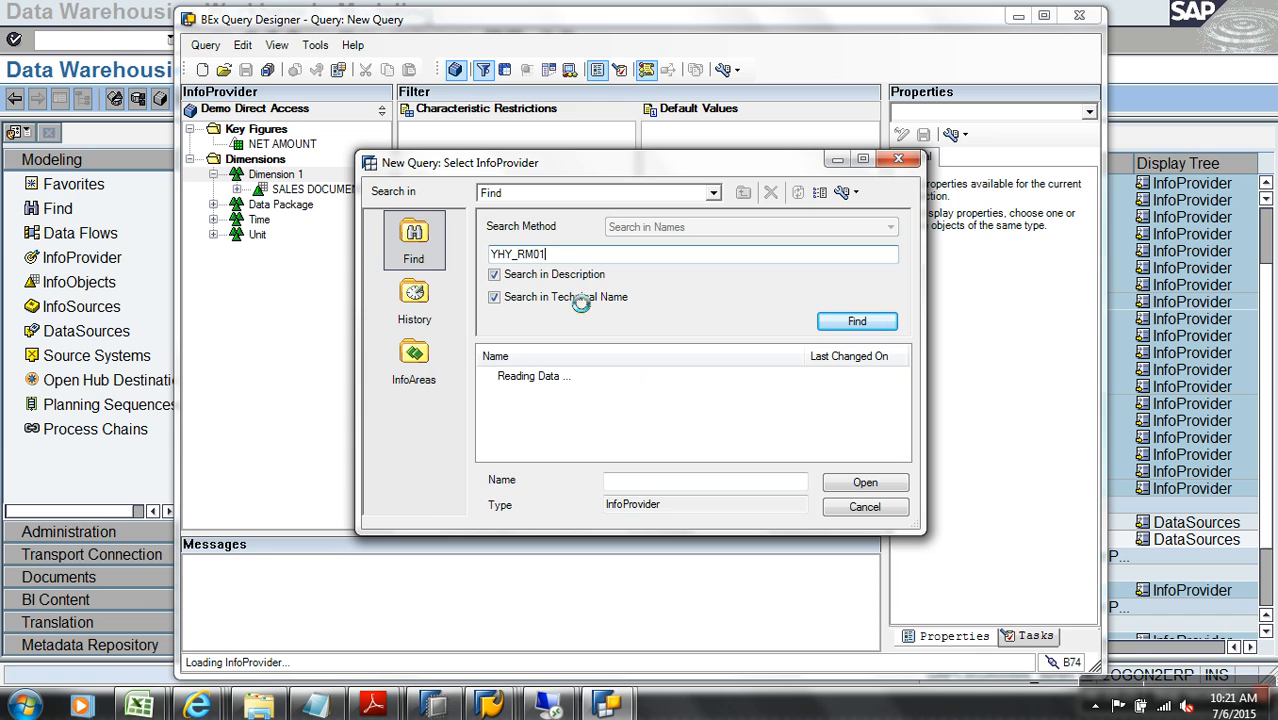
left_click(598, 392)
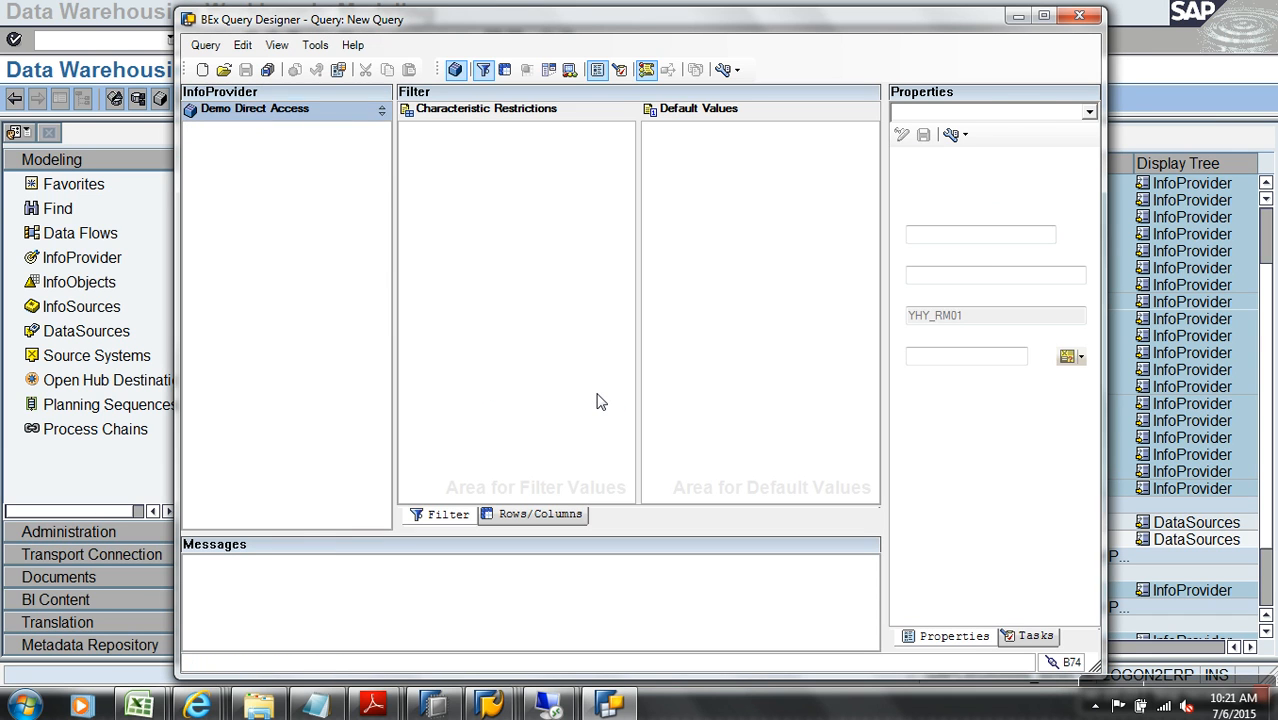
Step: Place SALES DOCUMENT from Dimension 1 in the query's rows and the NET AMOUNT key figure in its columns
left_click(540, 514)
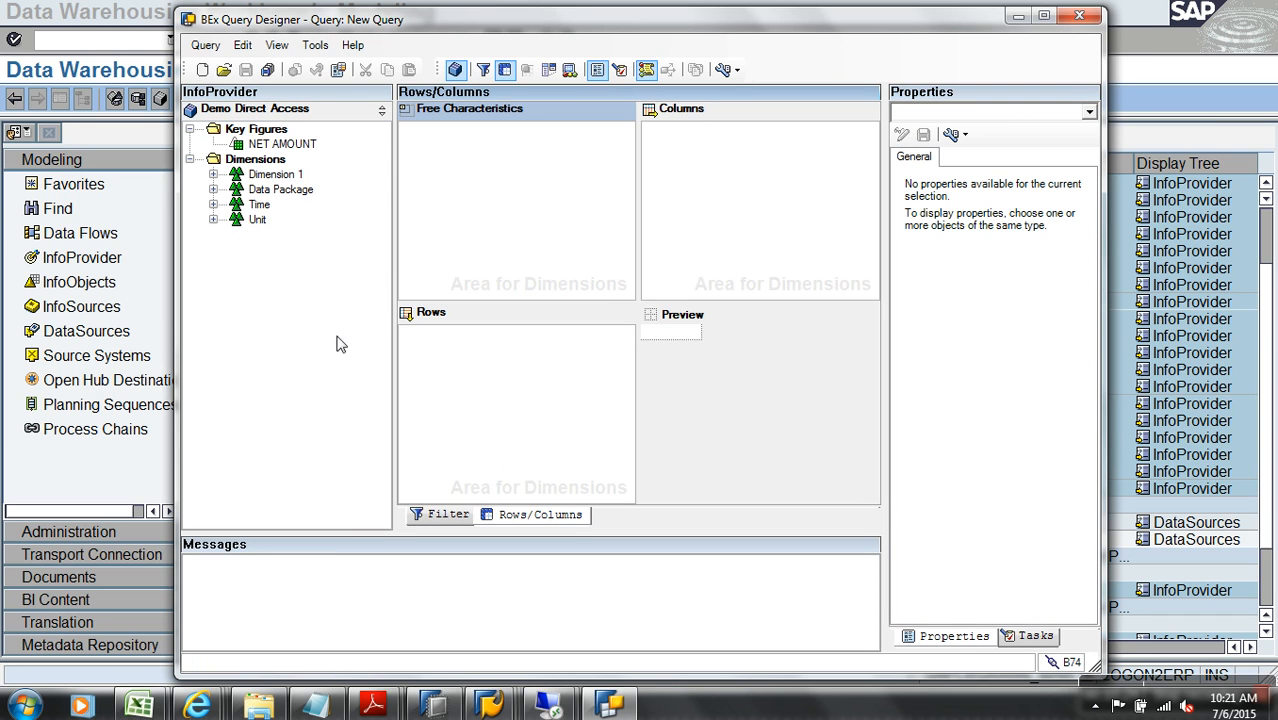
left_click(213, 174)
left_click_drag(280, 189, 440, 330)
left_click_drag(282, 144, 705, 202)
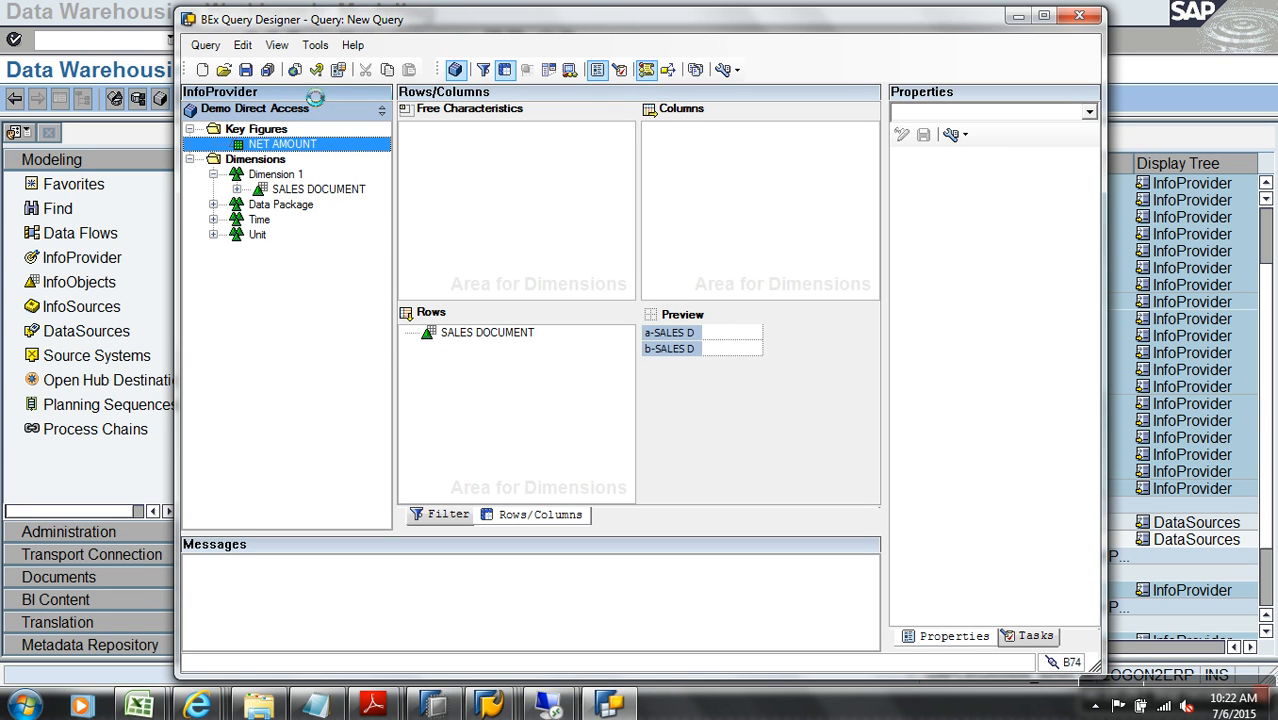
Step: Save the query in Favorites with the description HY01 and the technical name HY01
left_click(245, 70)
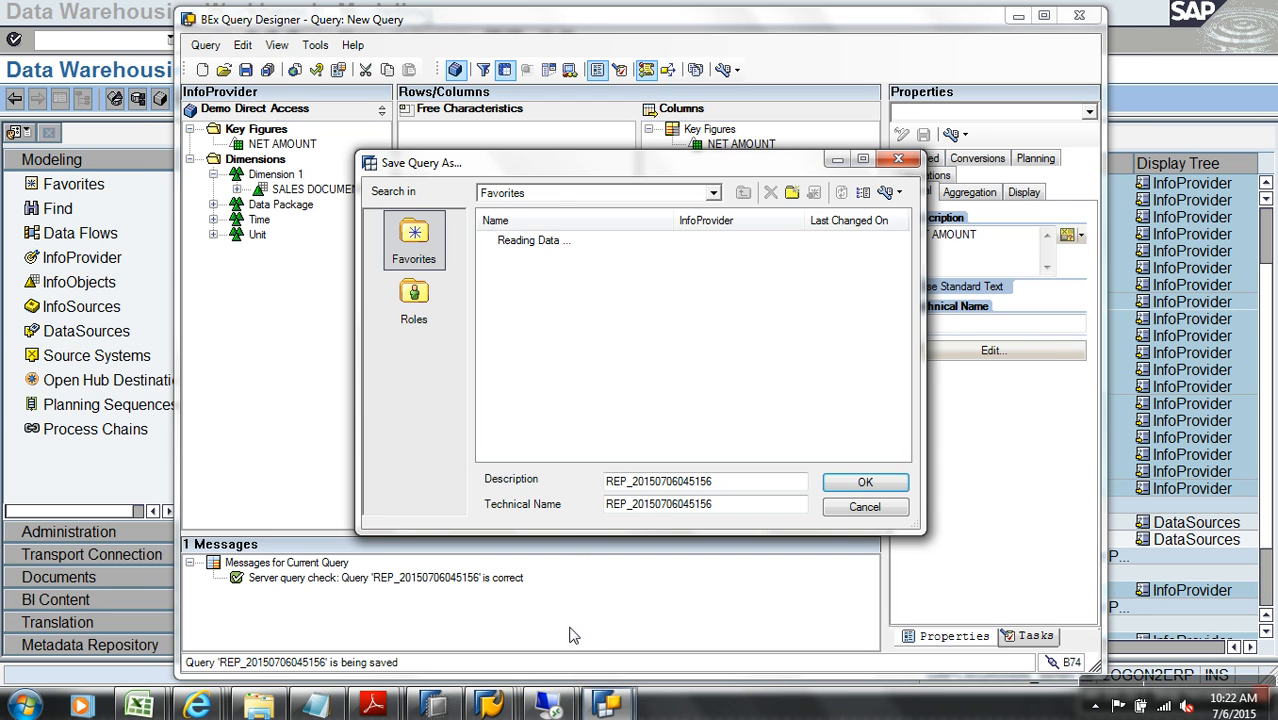
left_click_drag(732, 485, 607, 484)
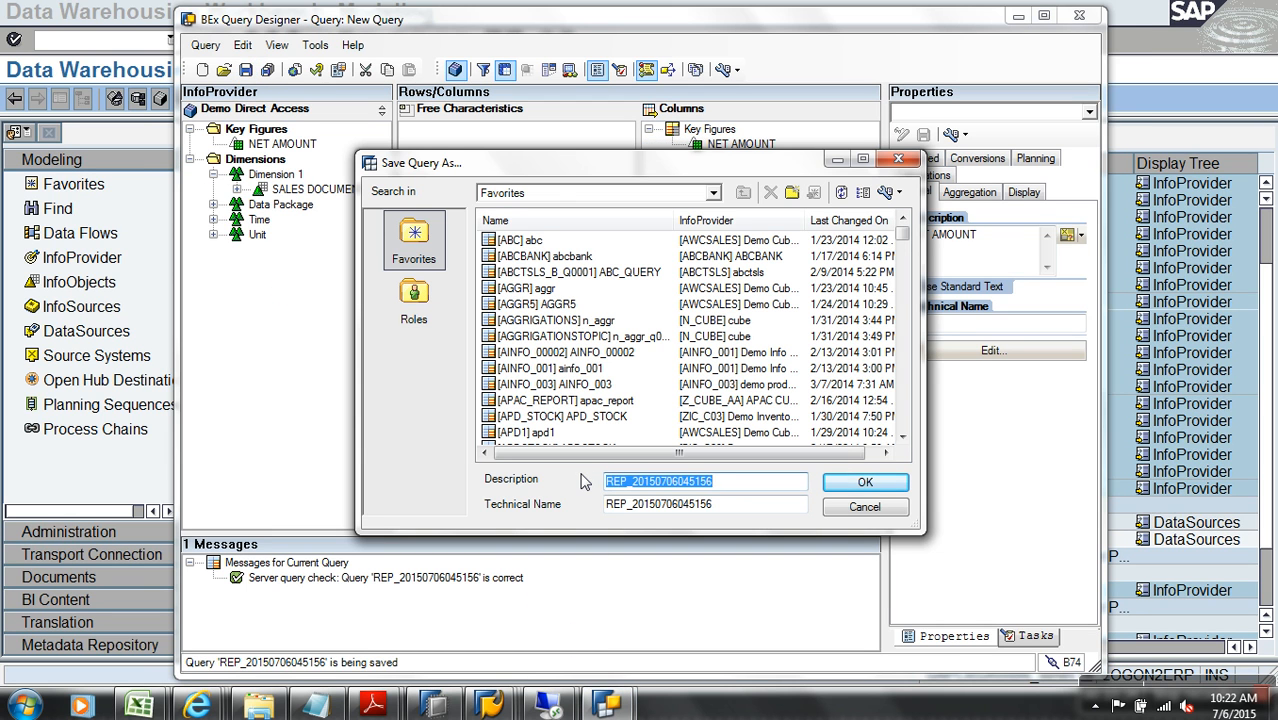
type("HY01")
key("Tab")
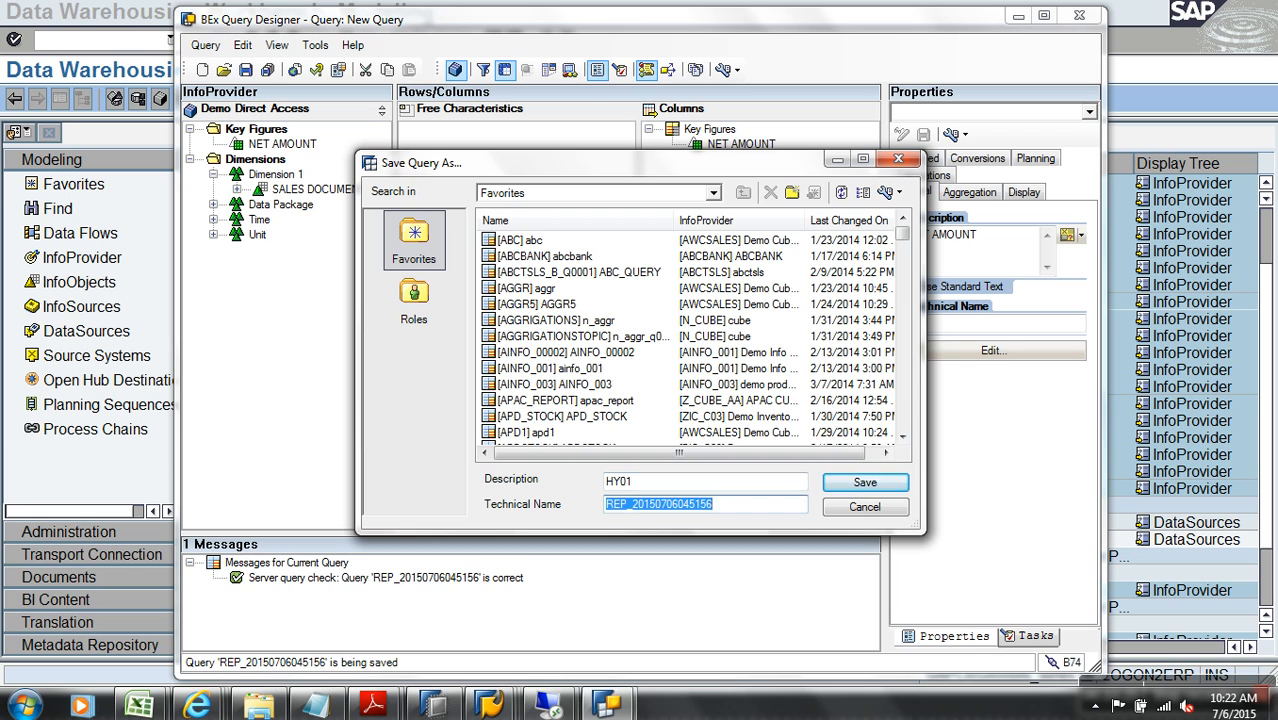
type("HY01")
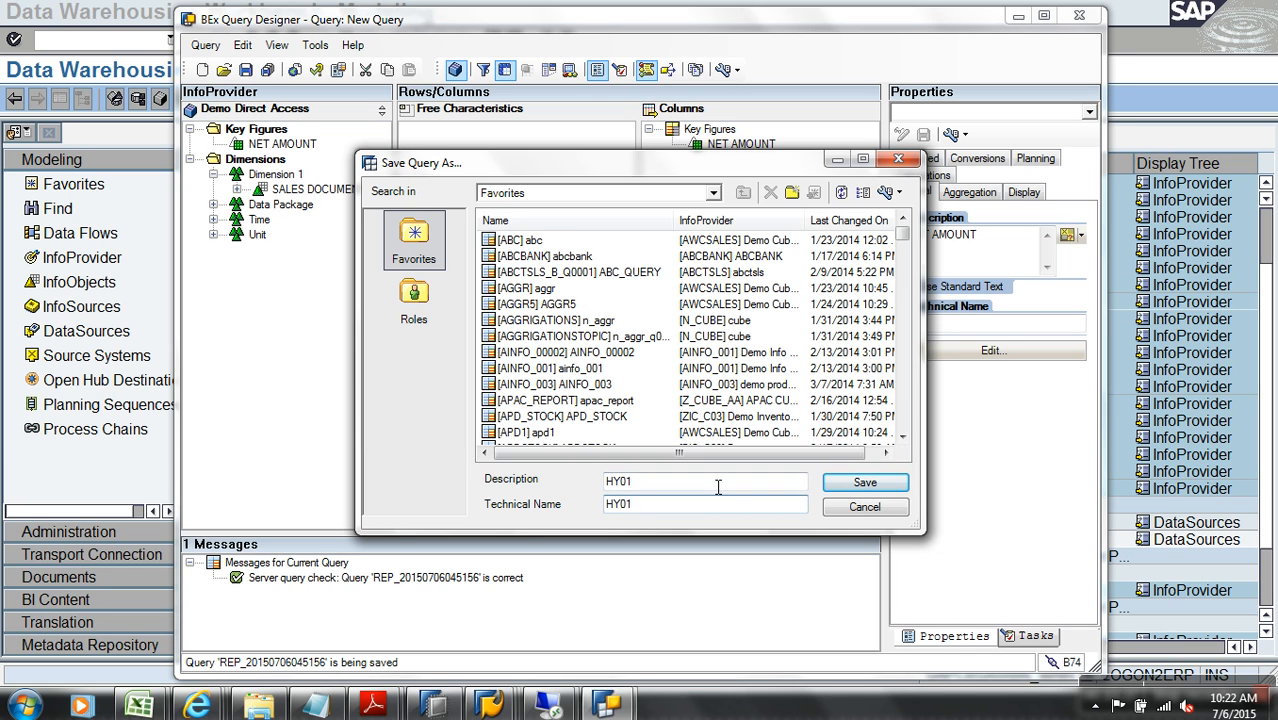
left_click(855, 484)
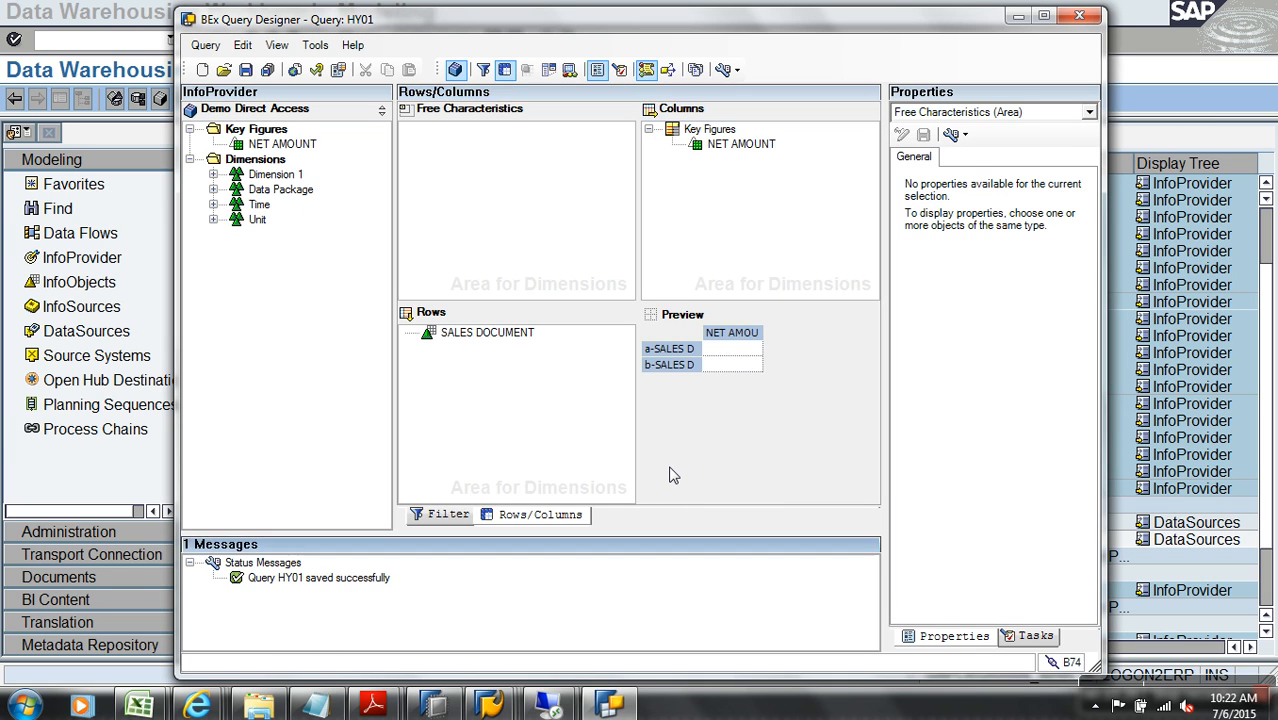
Step: Execute query HY01 in the web browser and load its address with the host name replaced by 192.168.0.6, keeping port 50000
left_click(295, 69)
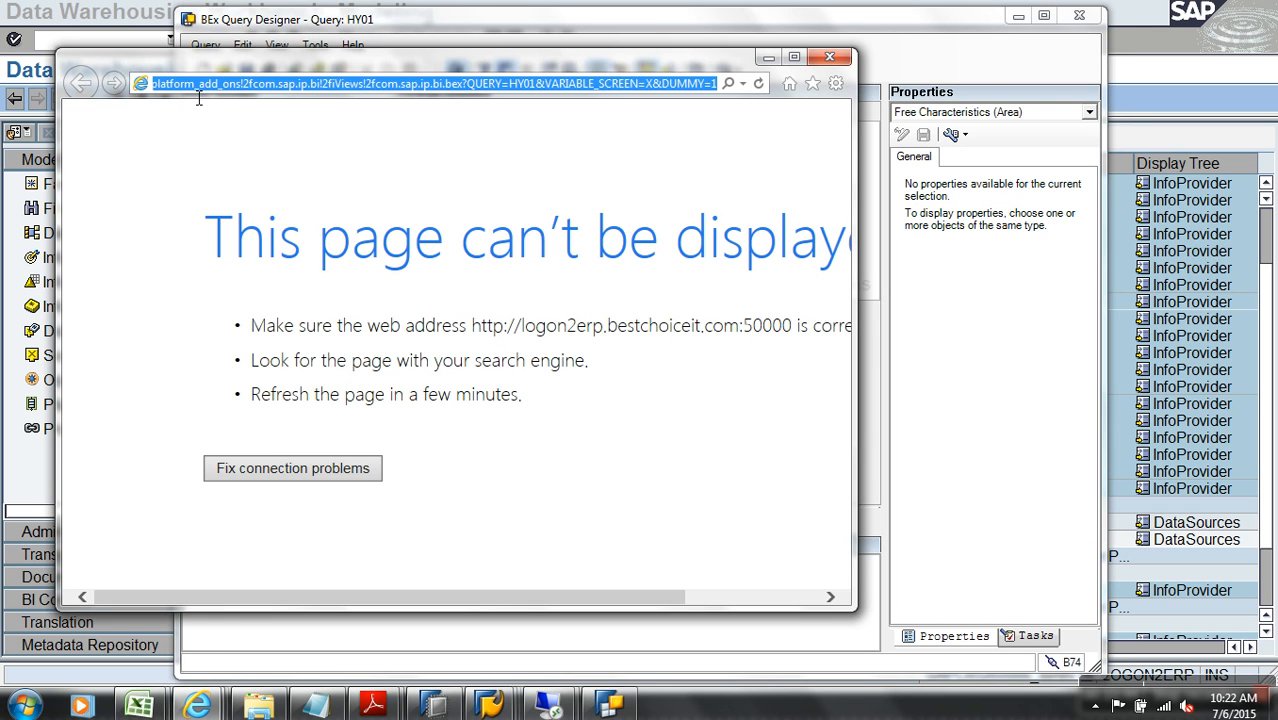
key("Home")
left_click_drag(333, 88, 196, 96)
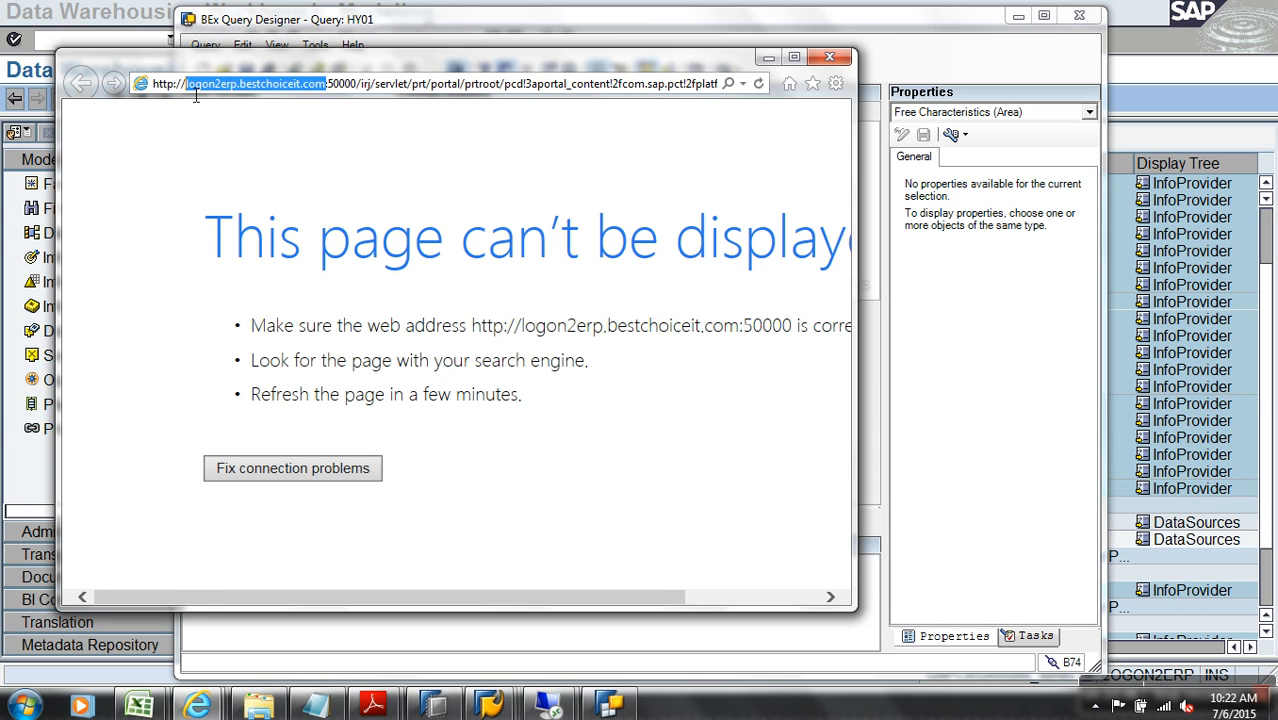
type("192.16")
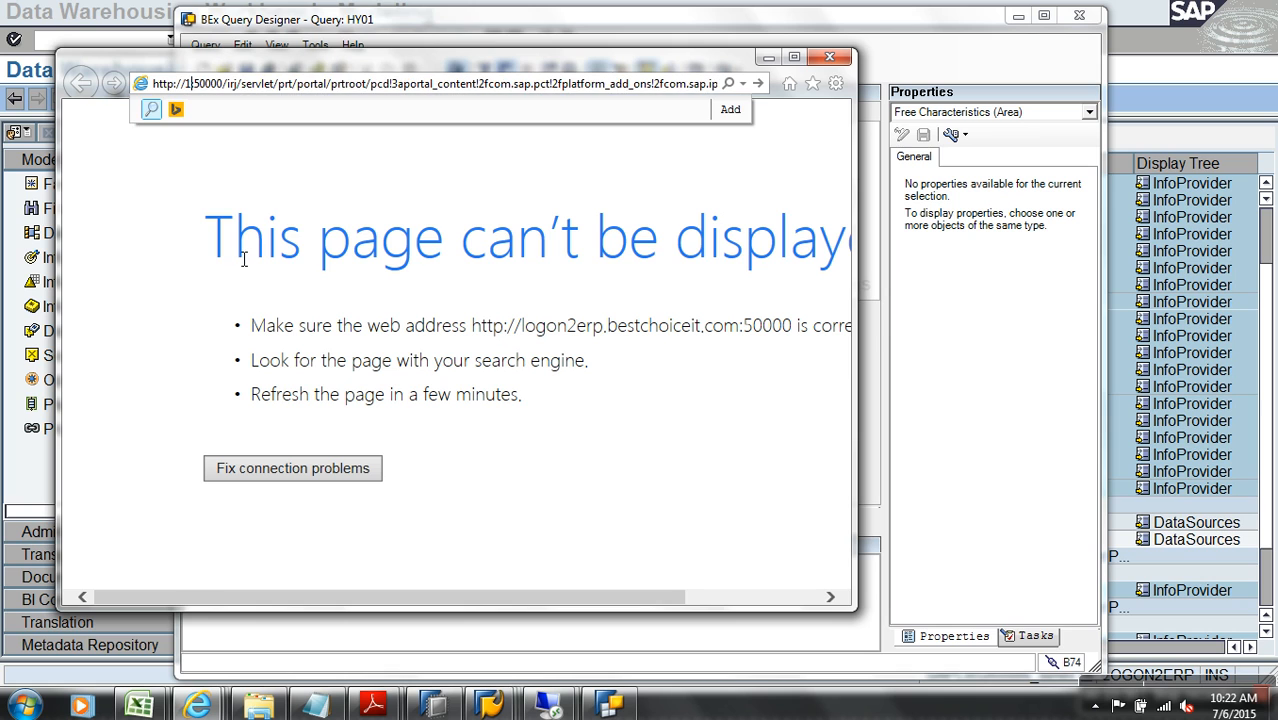
type("8.0.")
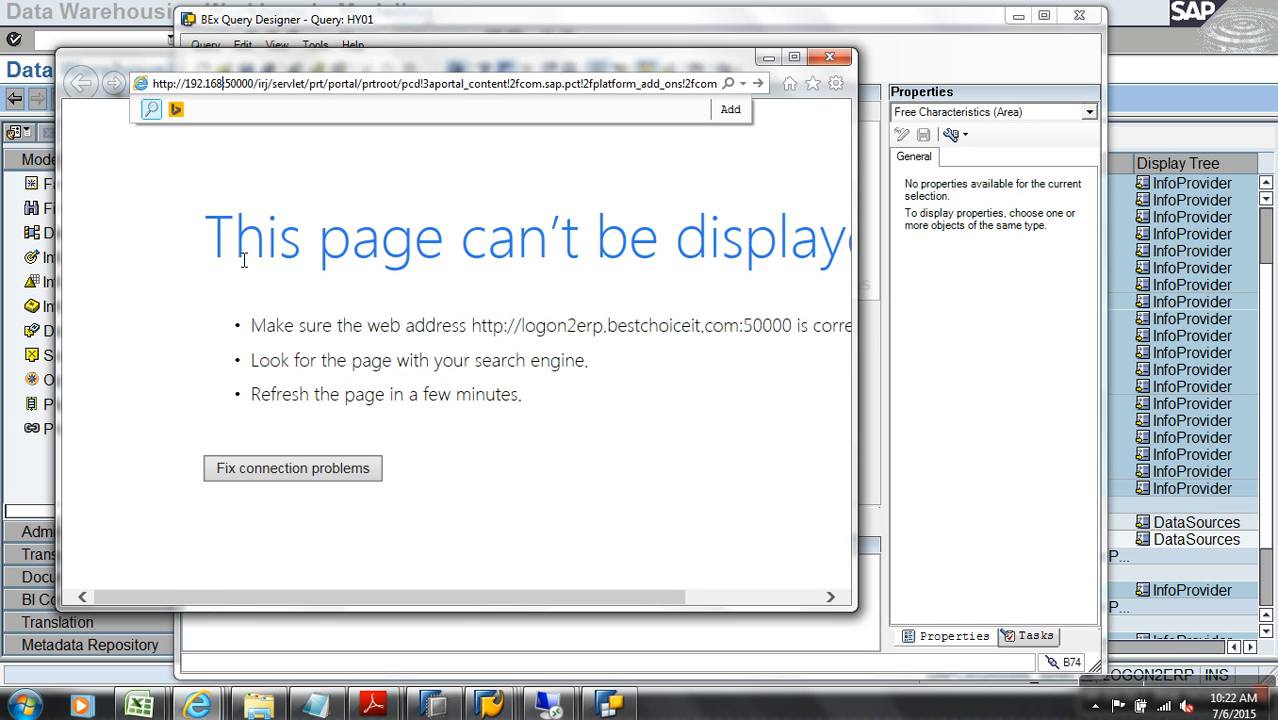
type("6")
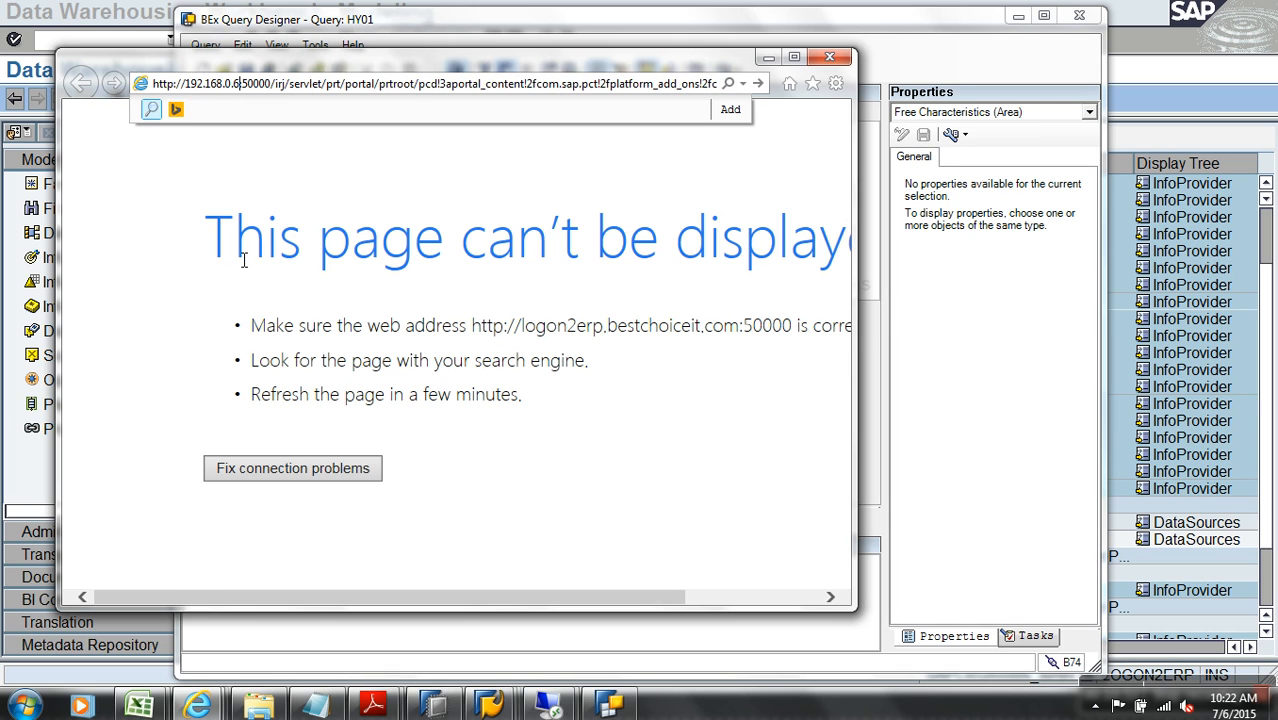
key("Return")
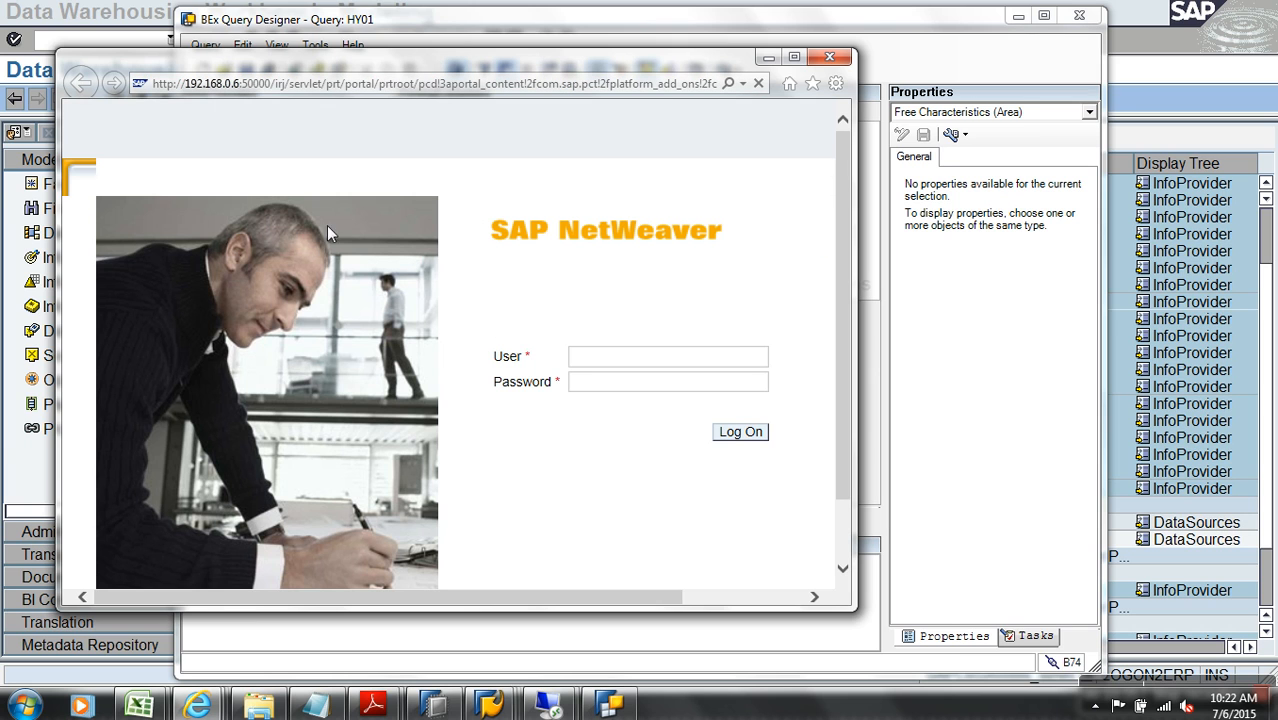
Step: Log on to the SAP NetWeaver portal with the user name and password, and maximize the HY01 report window
type("SAPUSER")
key("Tab")
key("Caps_Lock")
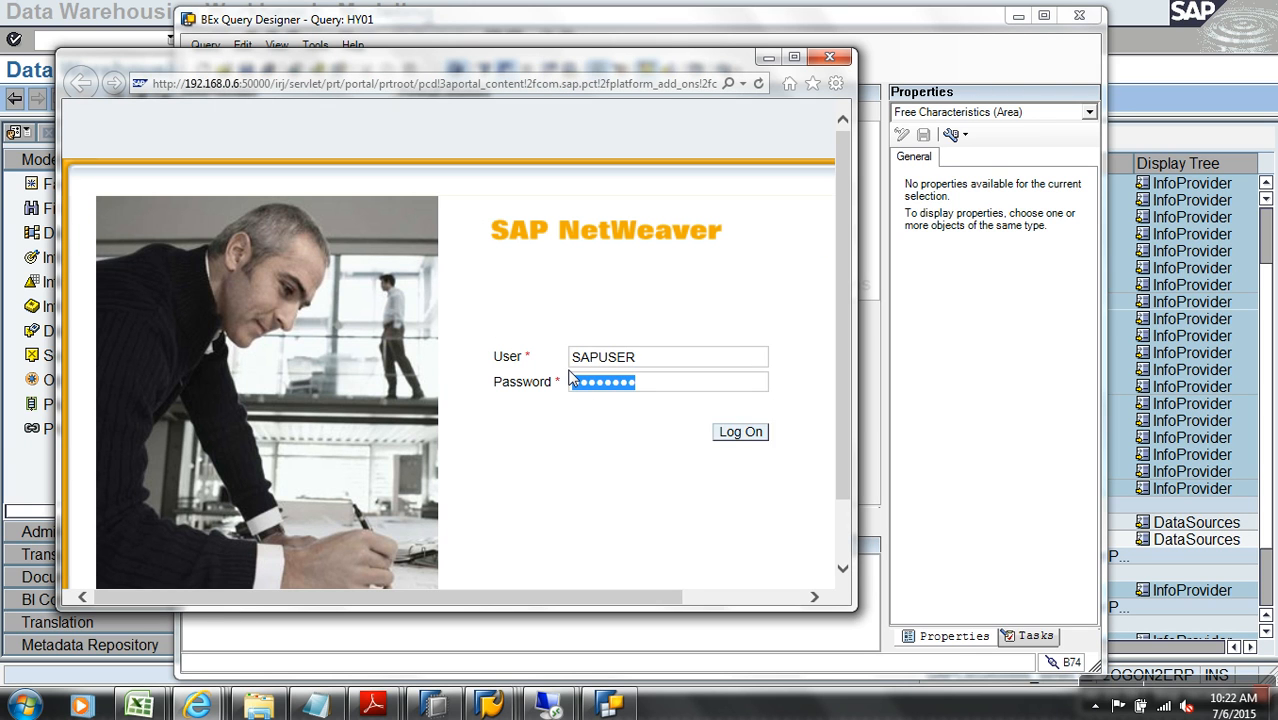
key("Return")
left_click(798, 60)
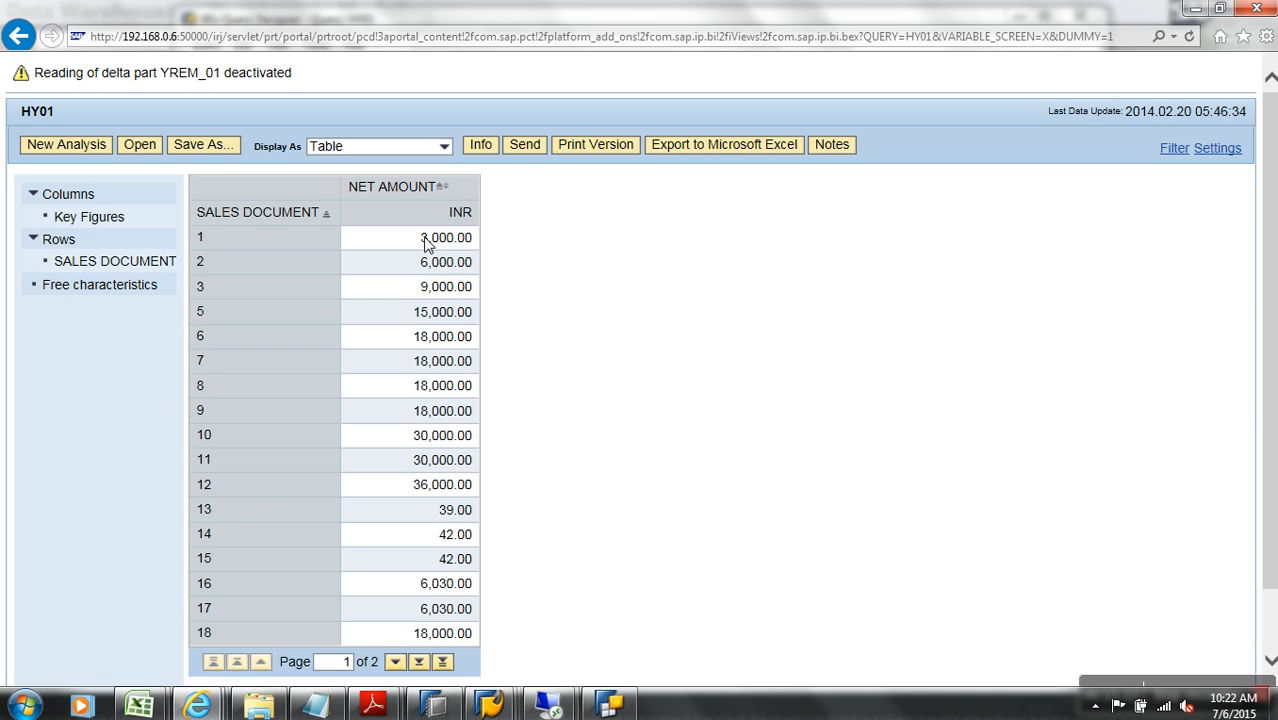
Step: Switch to the ZSALES table window, return to its record list, and check the NETWR of document 1 and the entry for document 21
mouse_move(490, 705)
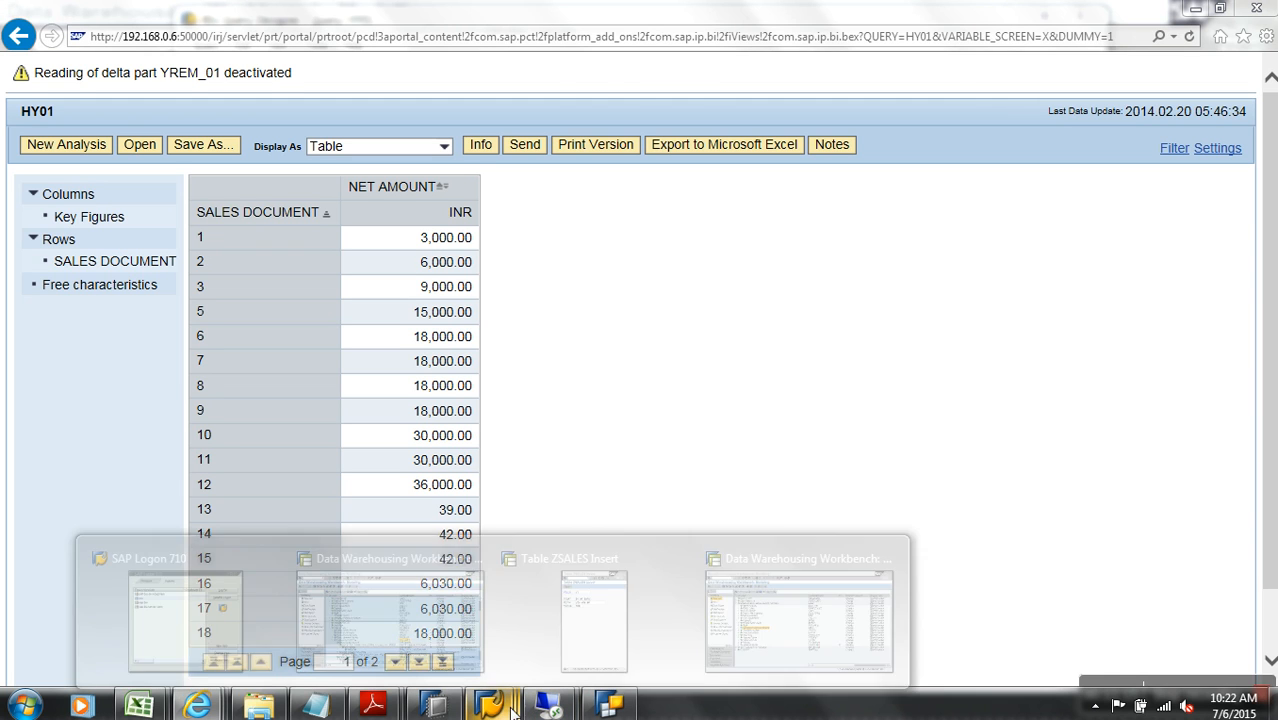
left_click(673, 633)
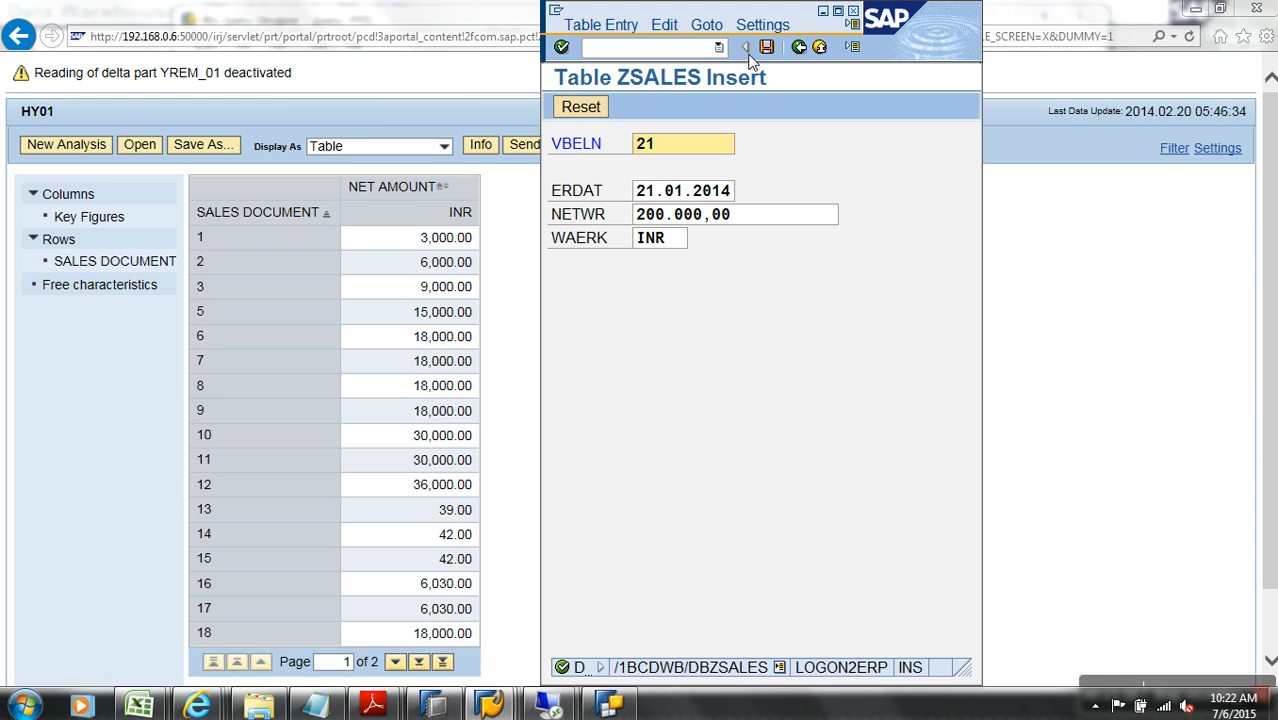
left_click(797, 48)
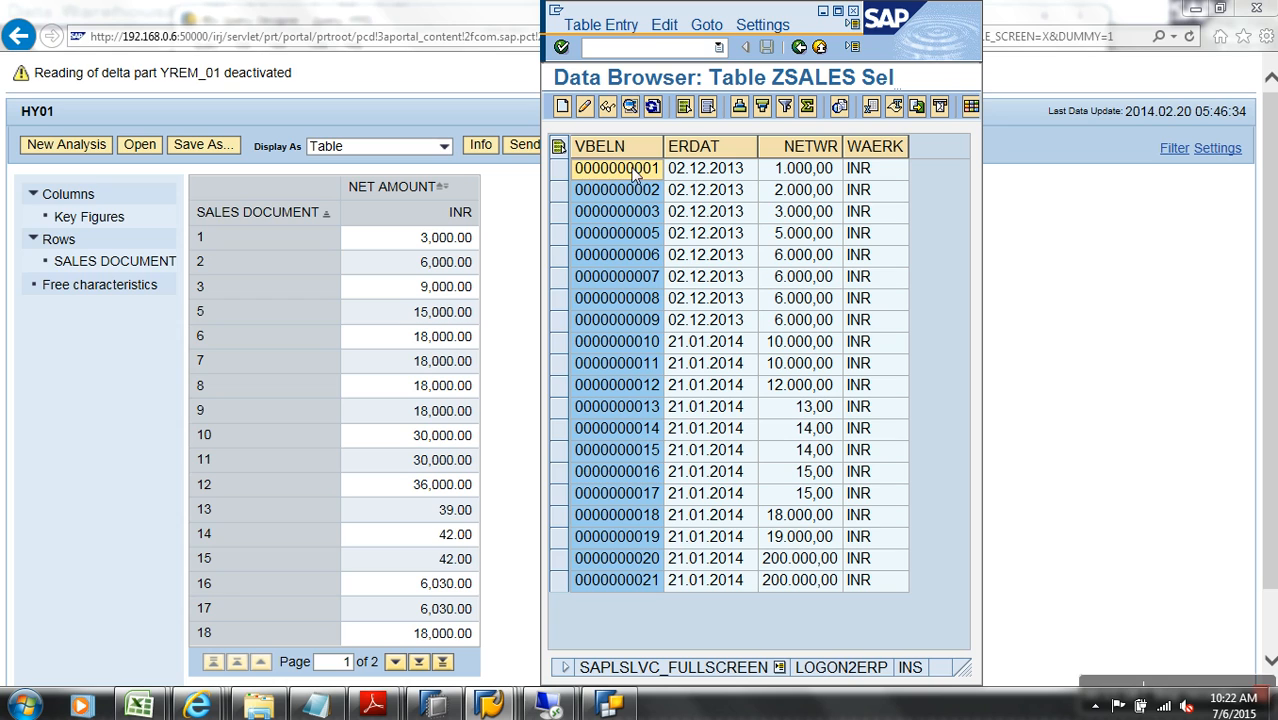
left_click(809, 170)
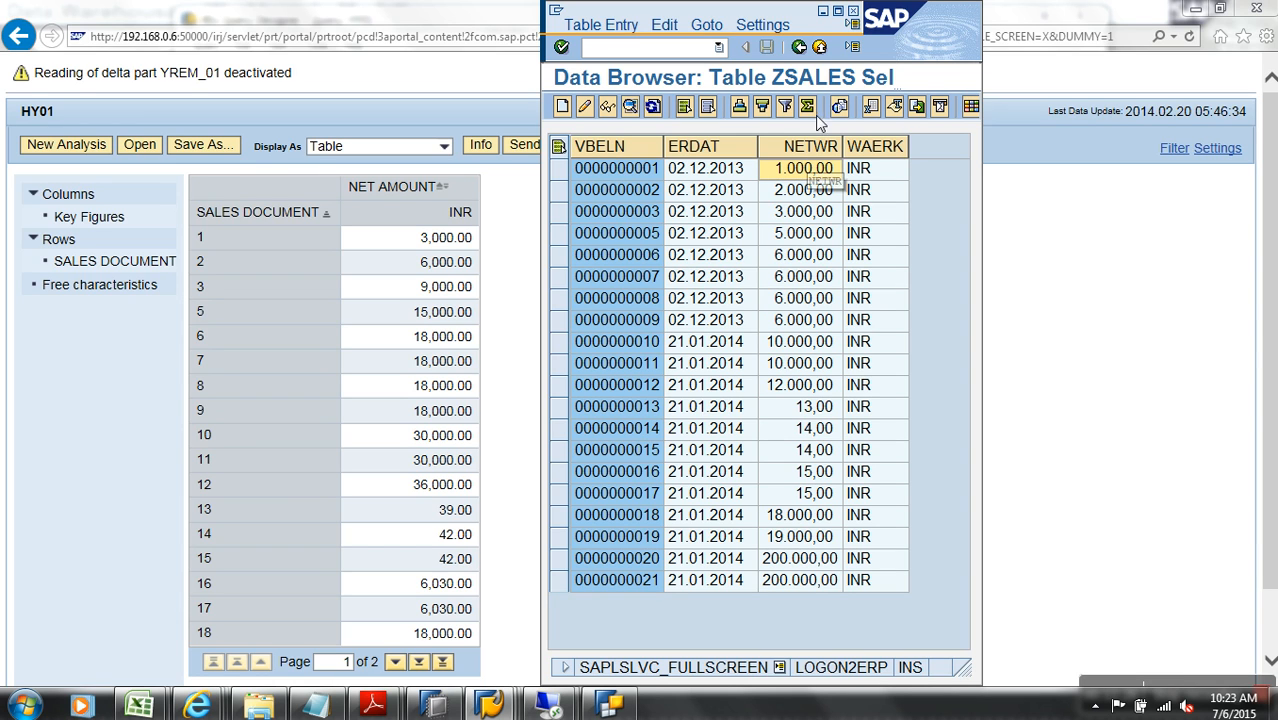
left_click(648, 582)
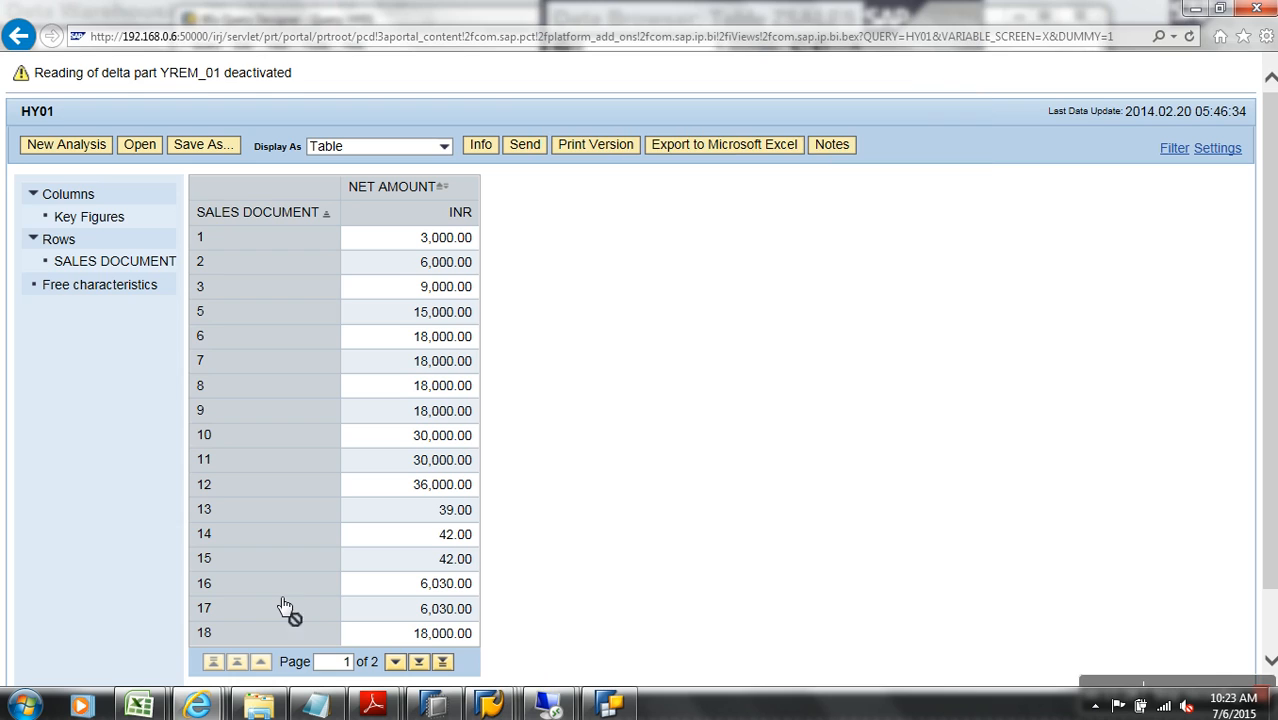
Step: Reload the HY01 web report and view its last page to check the most recent sales documents
left_click(285, 608)
left_click(420, 663)
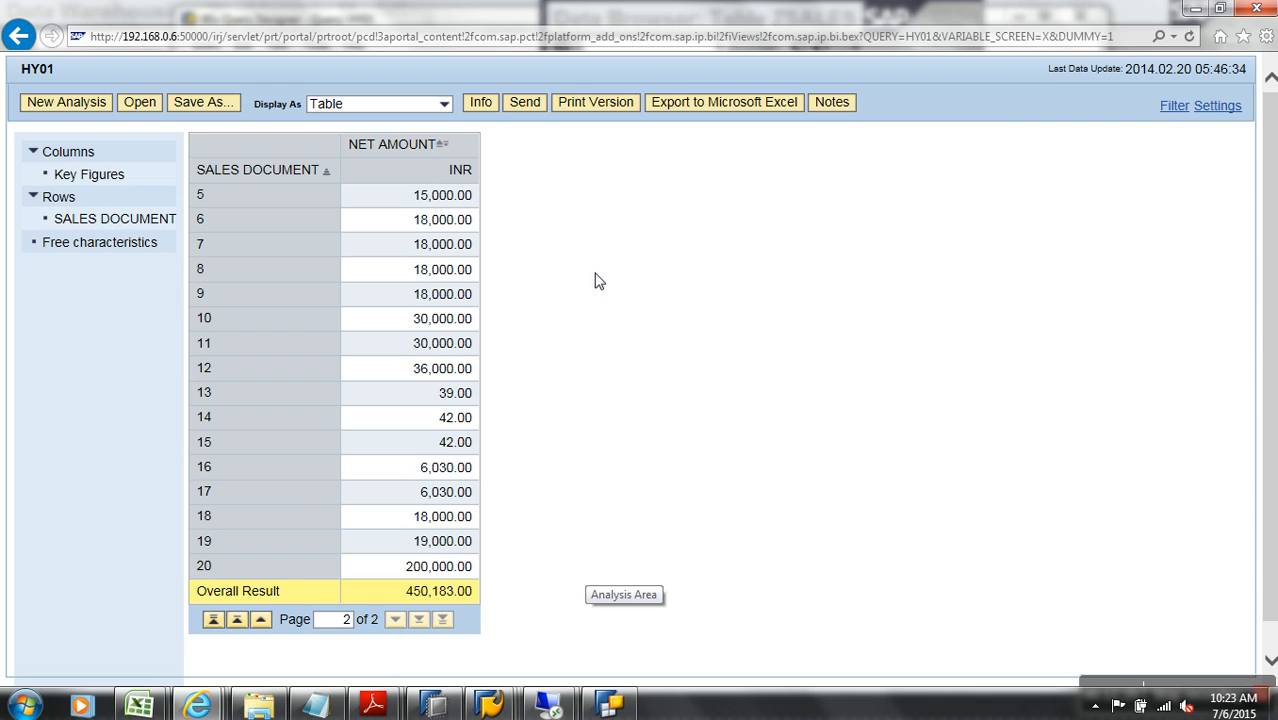
left_click(1190, 36)
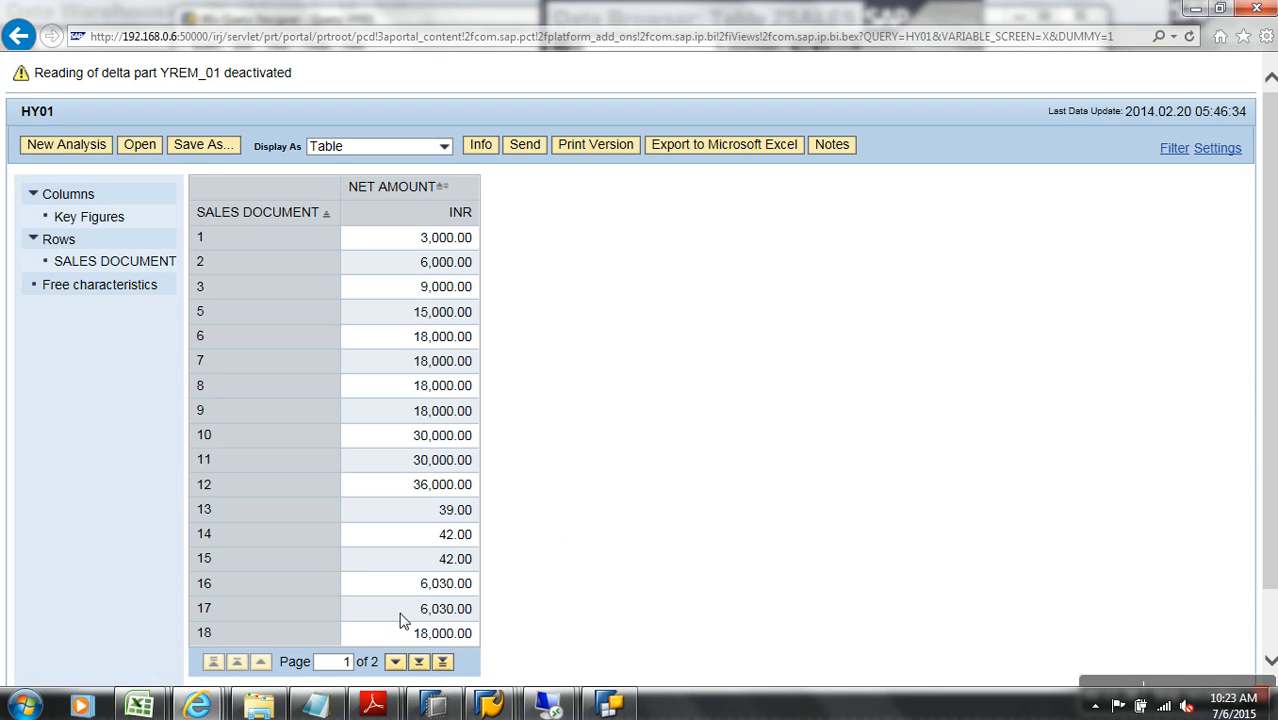
left_click(420, 662)
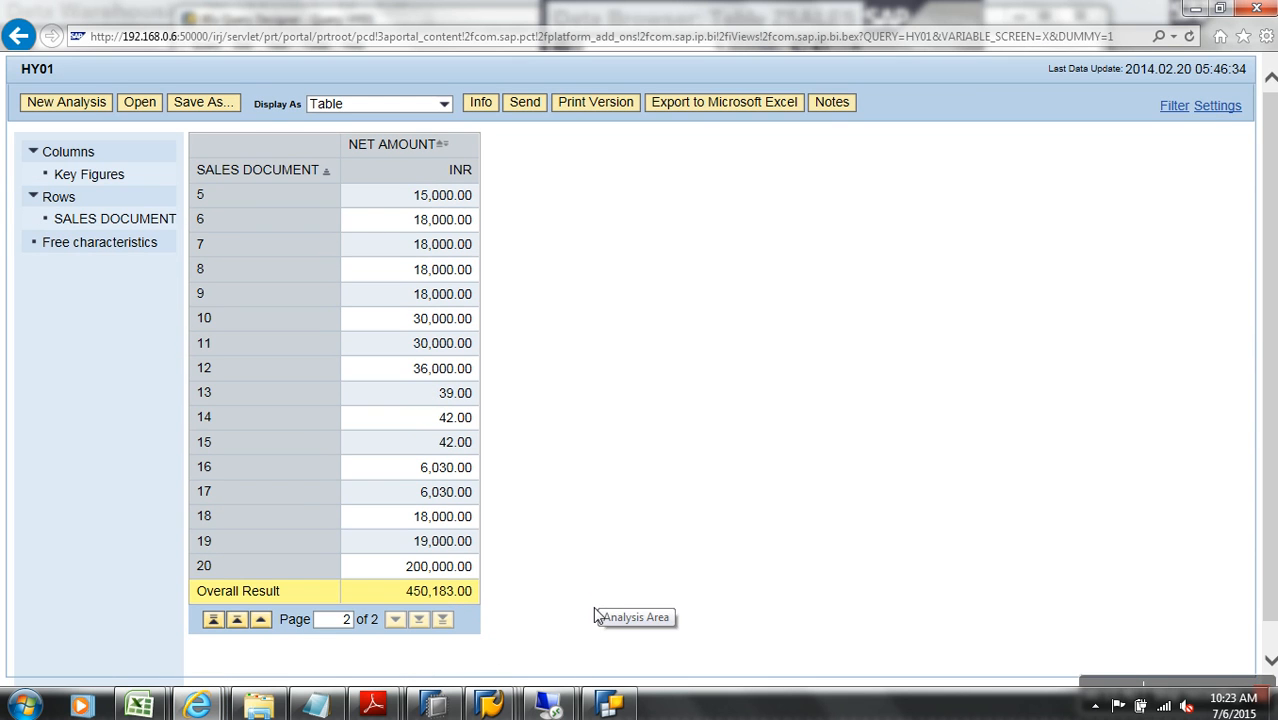
Step: Switch to the Data Warehousing Workbench and locate HybridProvider YHY_RM01 by its technical name under Type of Cubes
mouse_move(506, 700)
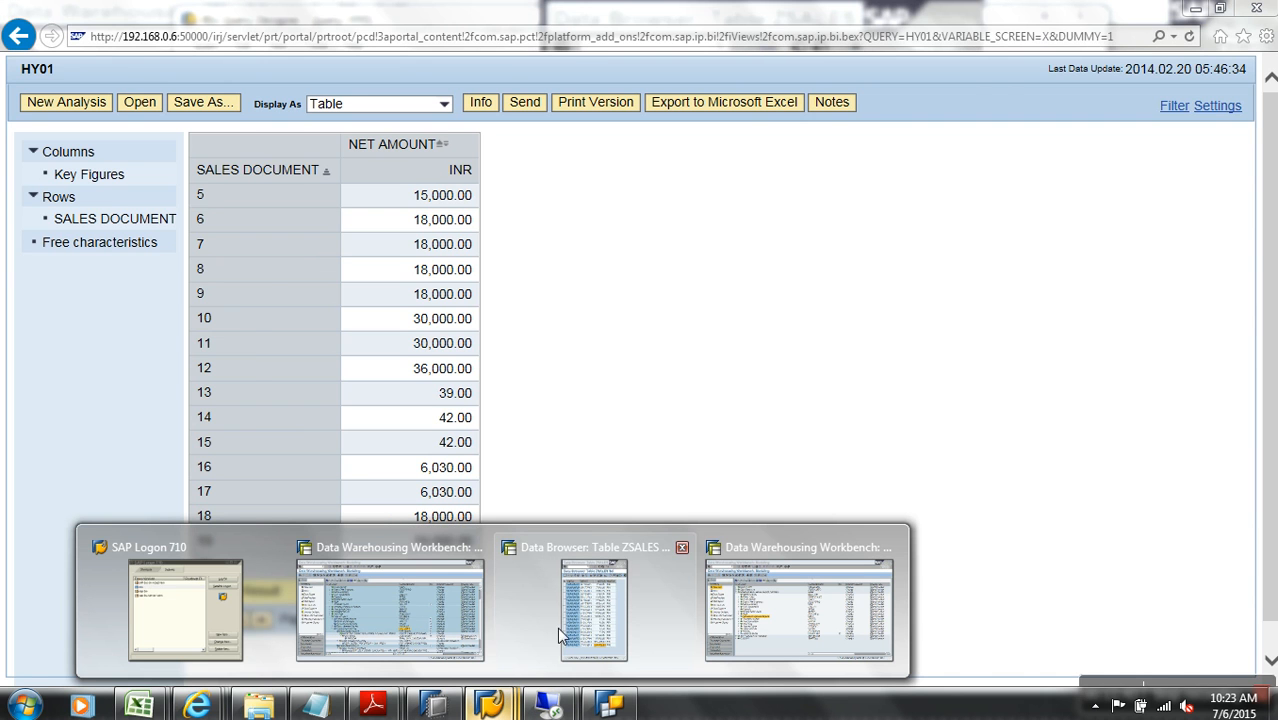
left_click(425, 632)
left_click(341, 473)
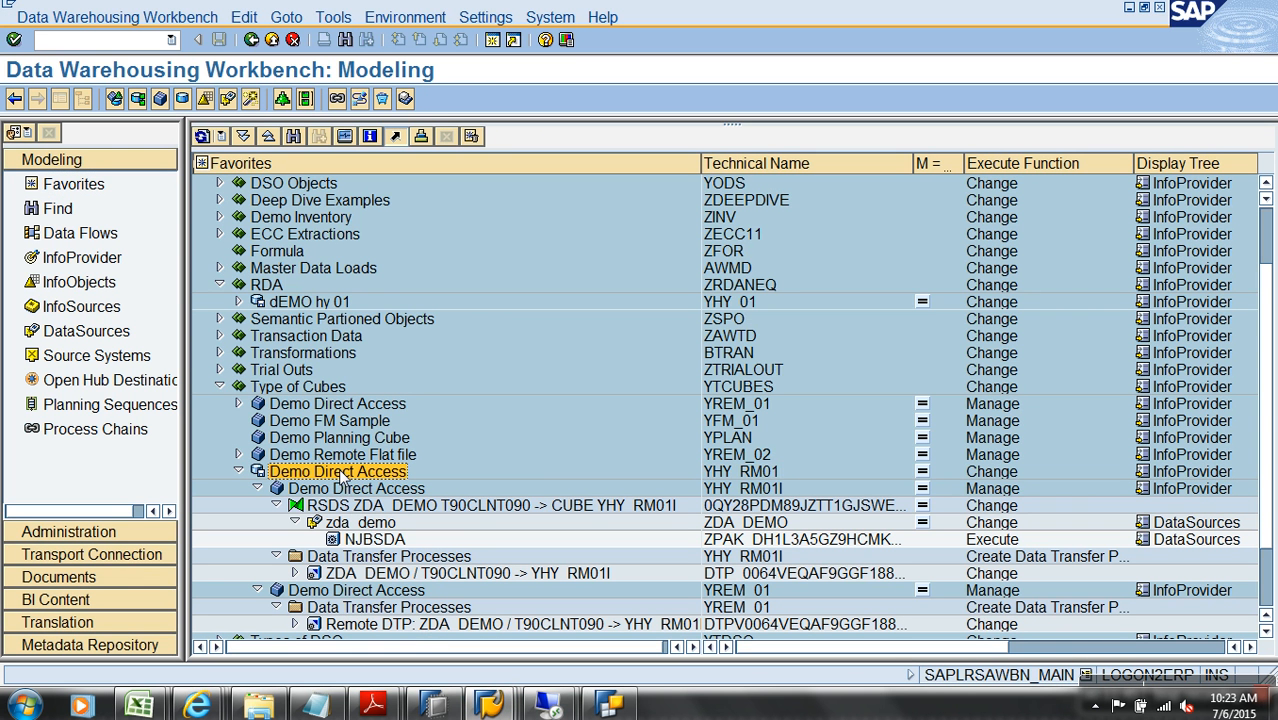
left_click(737, 474)
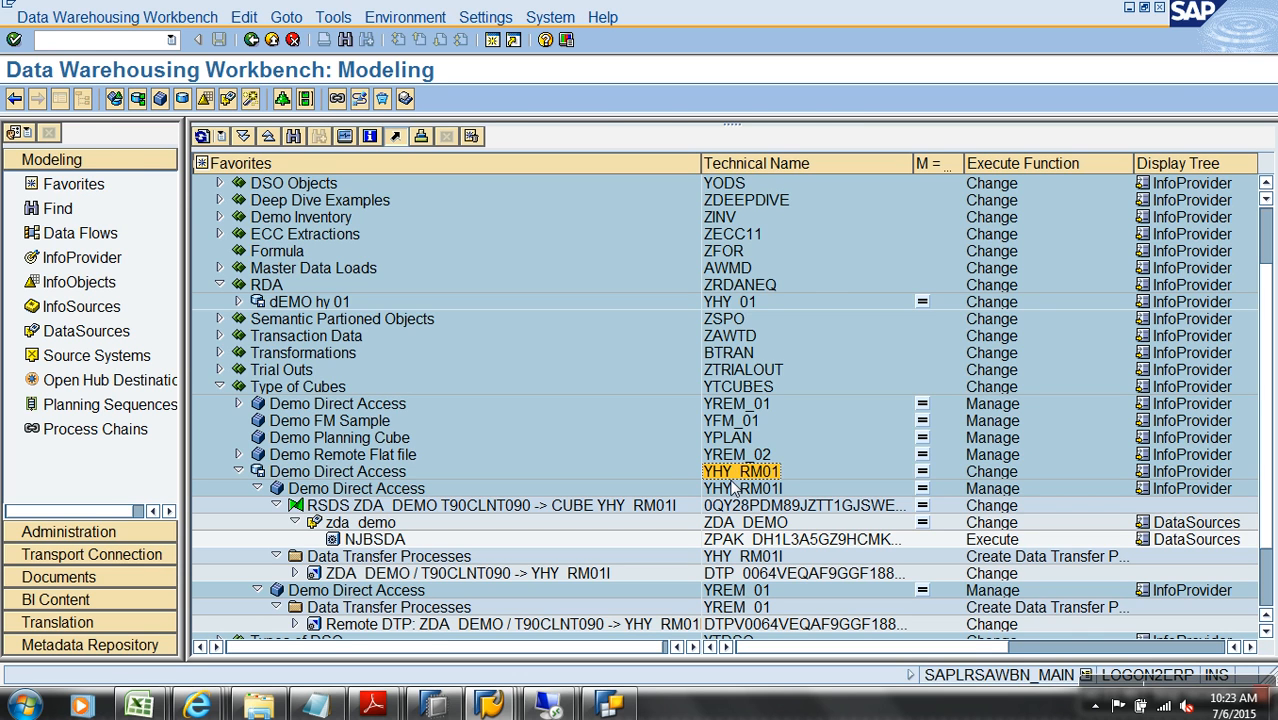
Step: Switch to BEx Query Designer, inspect the Data Package dimension, and review query HY01's general, variable sequence and display properties
key("alt+Tab")
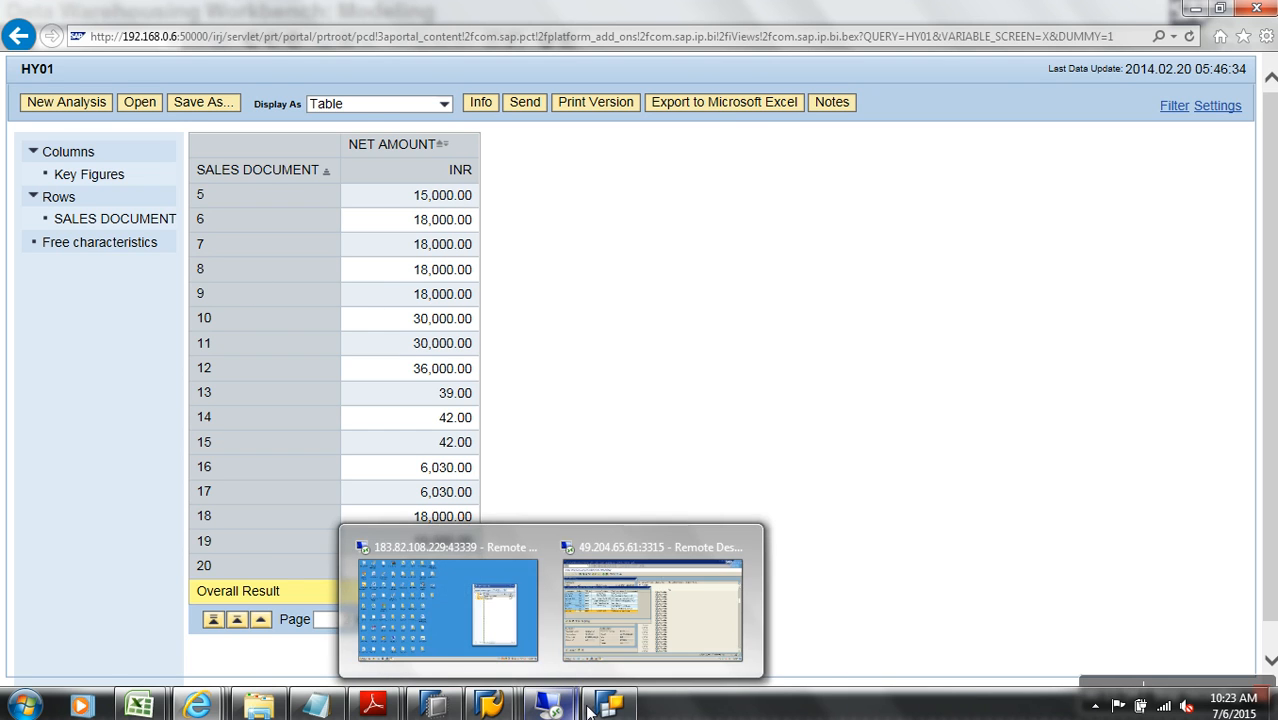
left_click(565, 612)
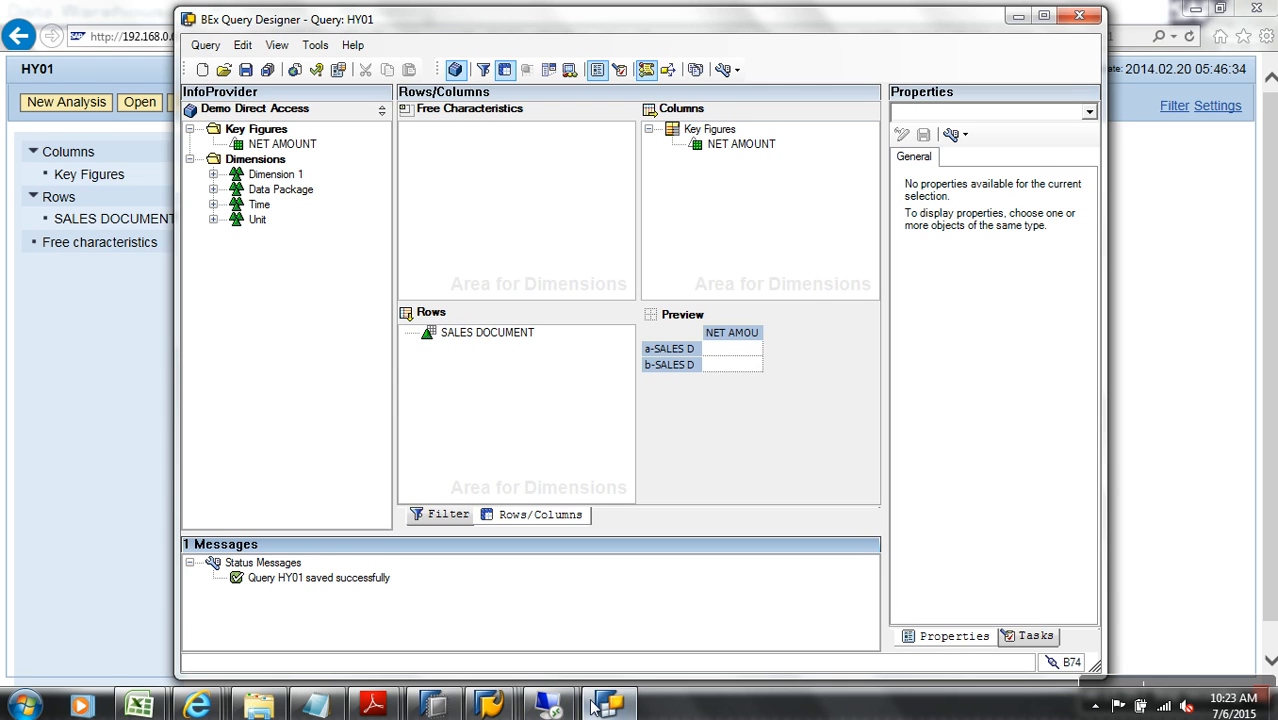
left_click(213, 190)
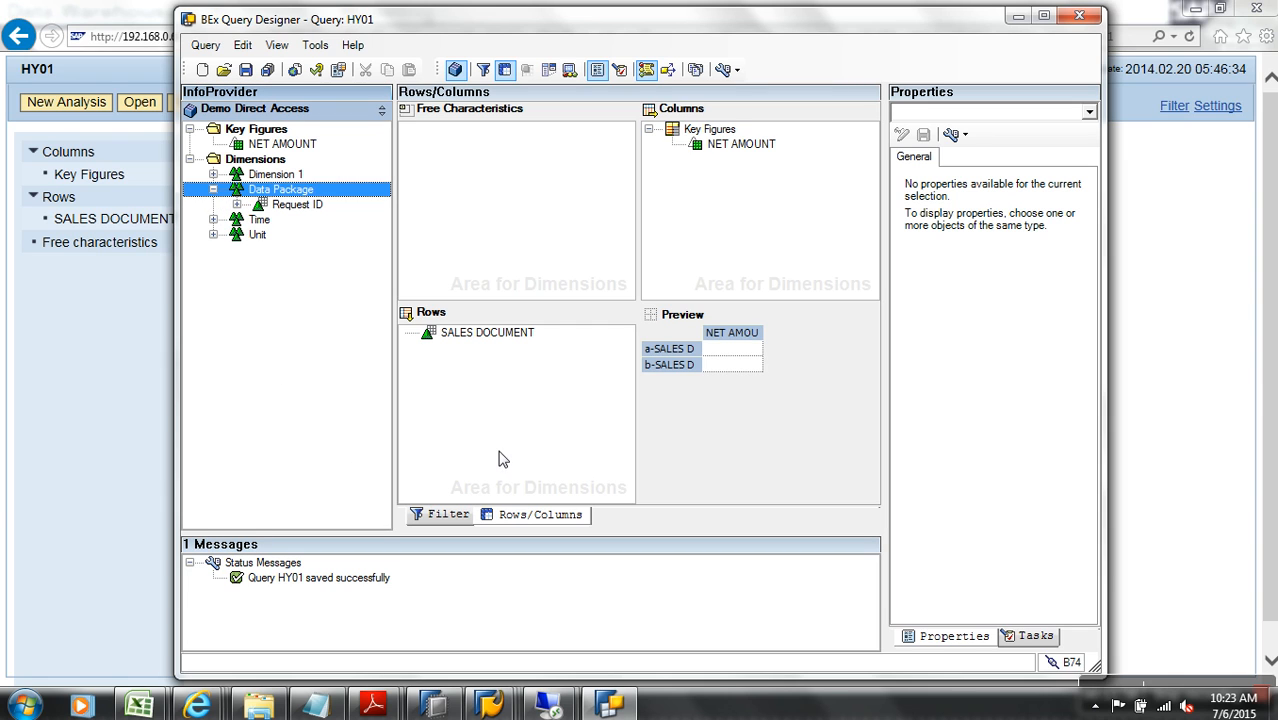
left_click(245, 70)
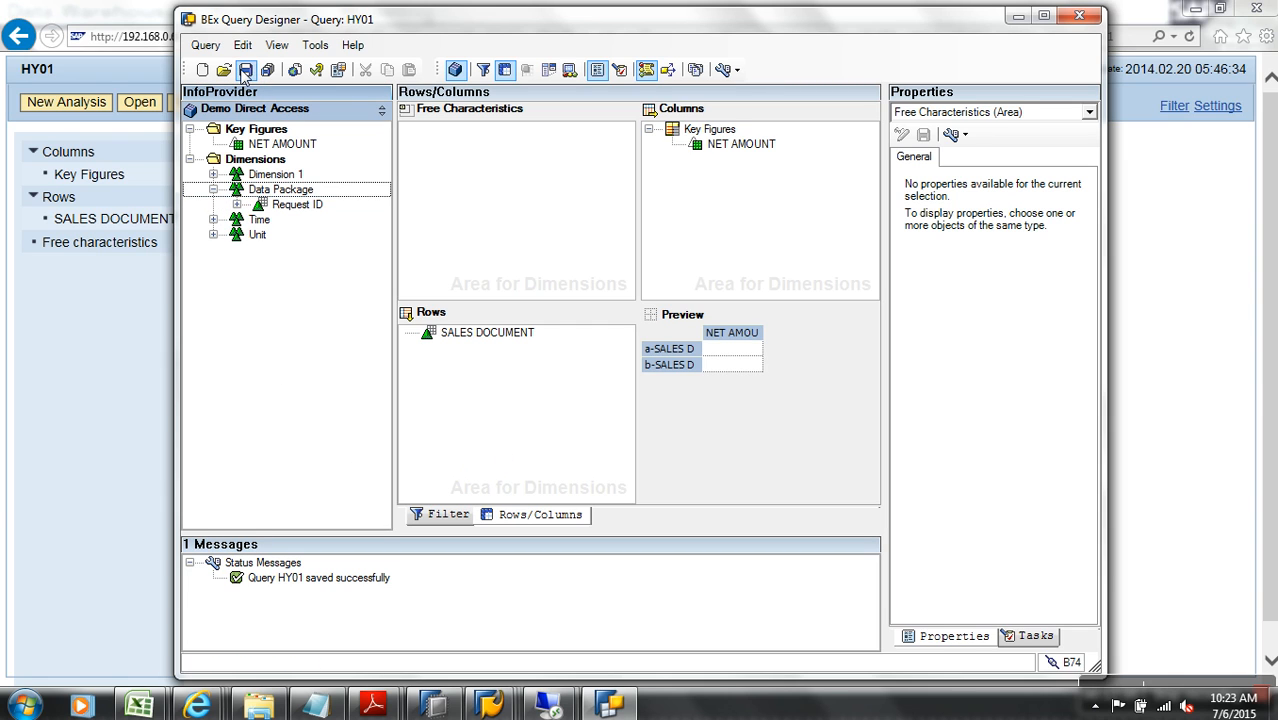
left_click(955, 133)
left_click(979, 134)
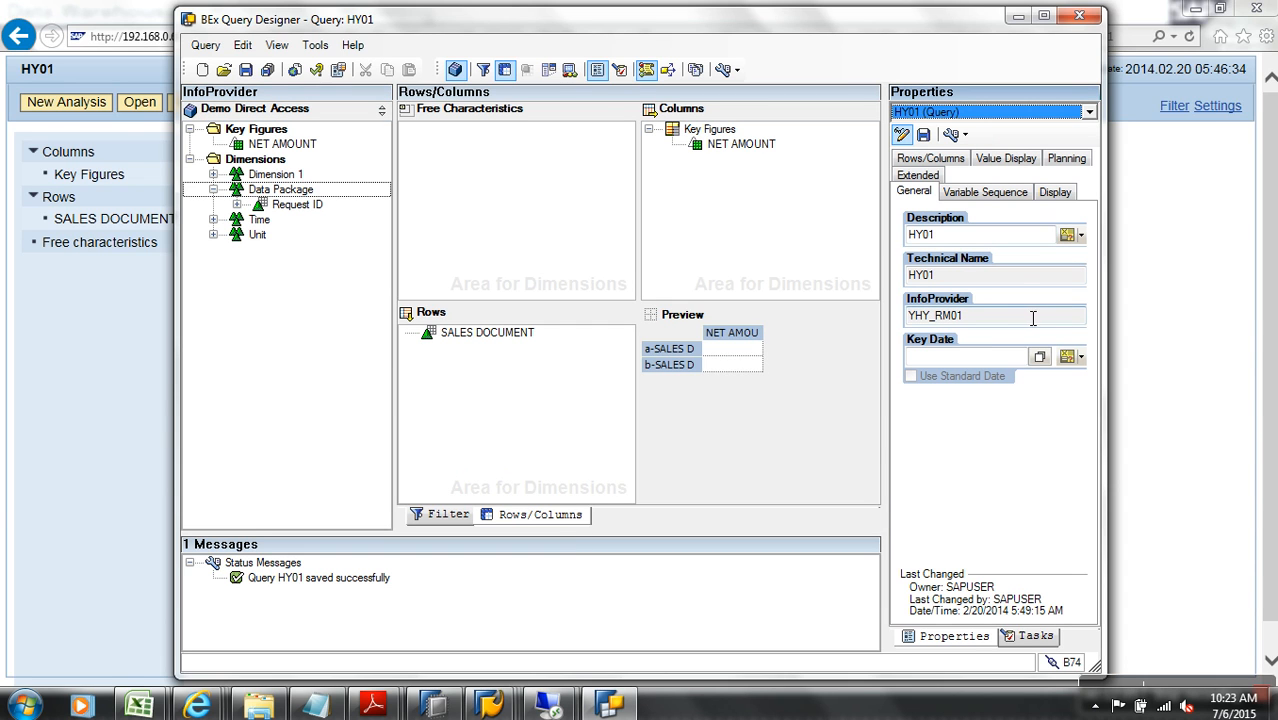
left_click(968, 194)
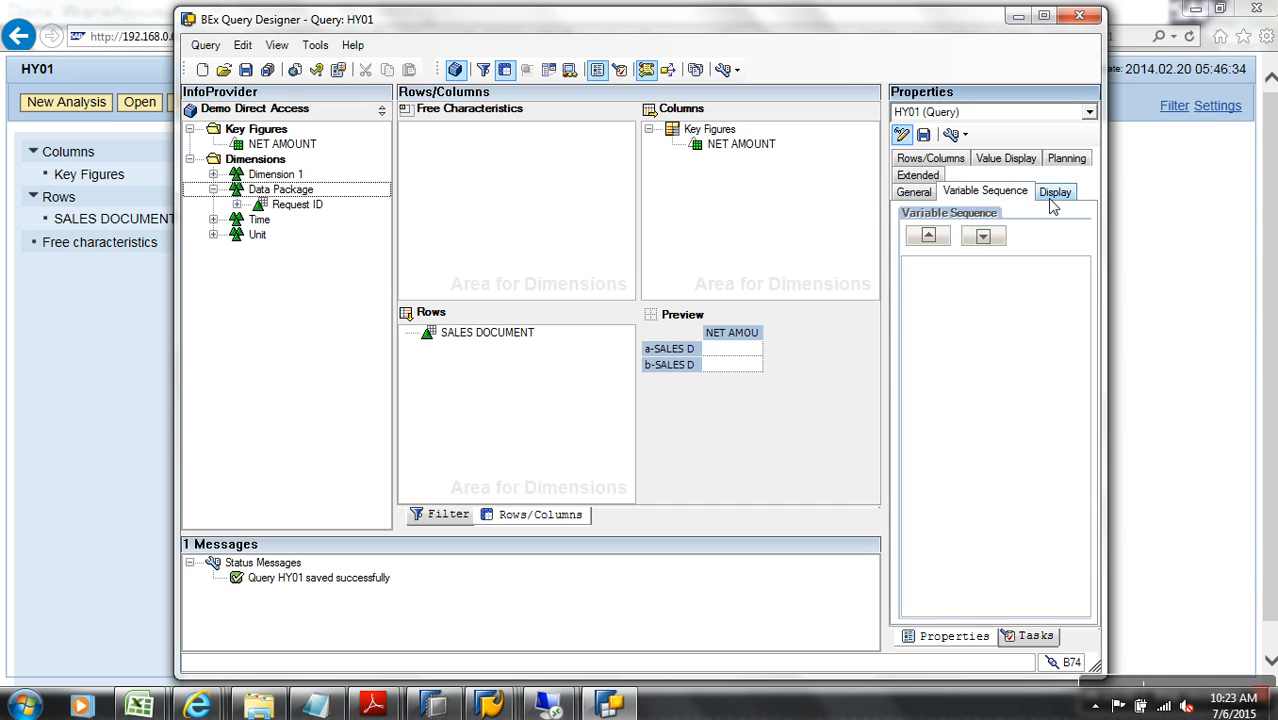
left_click(1058, 193)
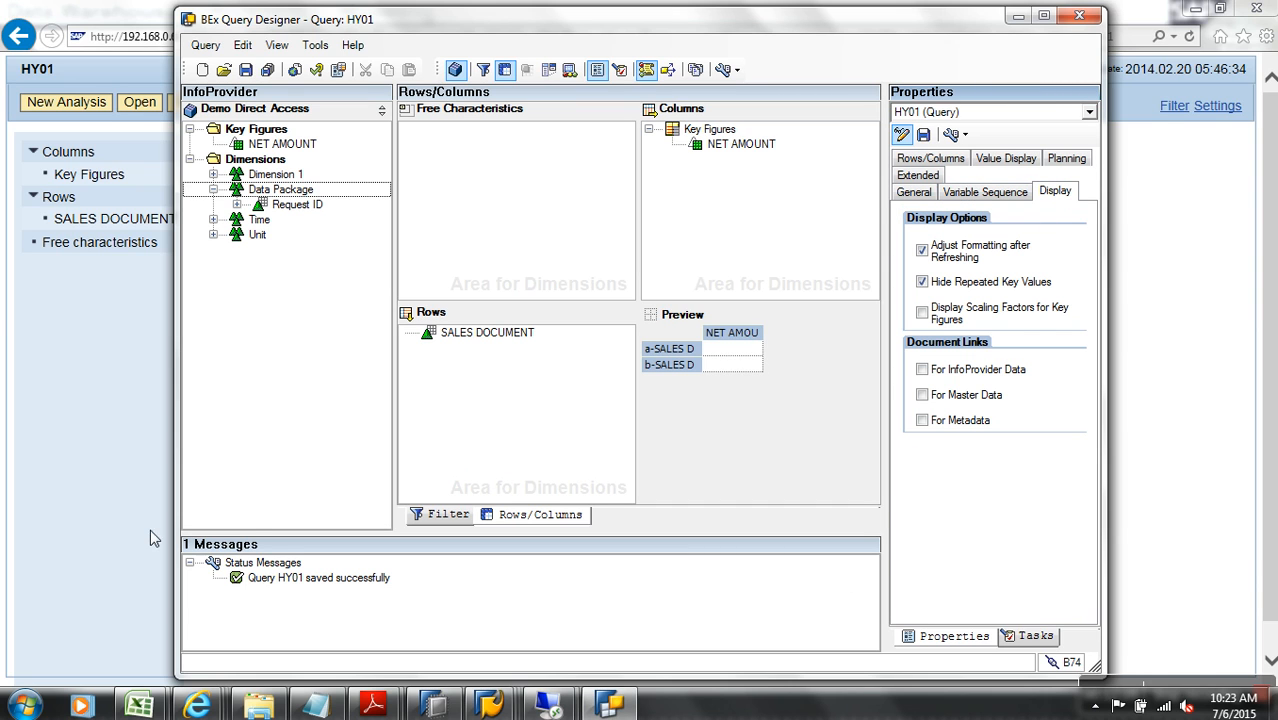
left_click(113, 466)
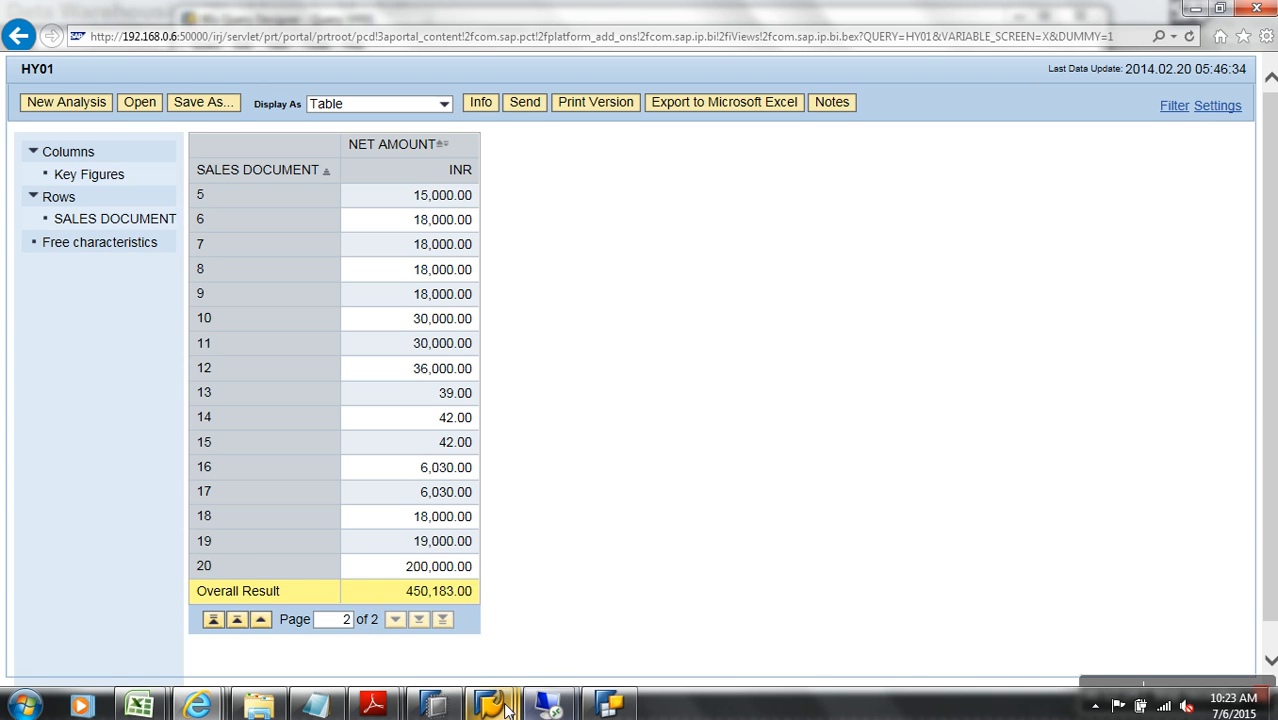
Step: Open the management view of InfoCube YHY_RM01I in the Workbench and list its contents with all characteristics and NET AMOUNT as output
mouse_move(473, 676)
left_click(460, 615)
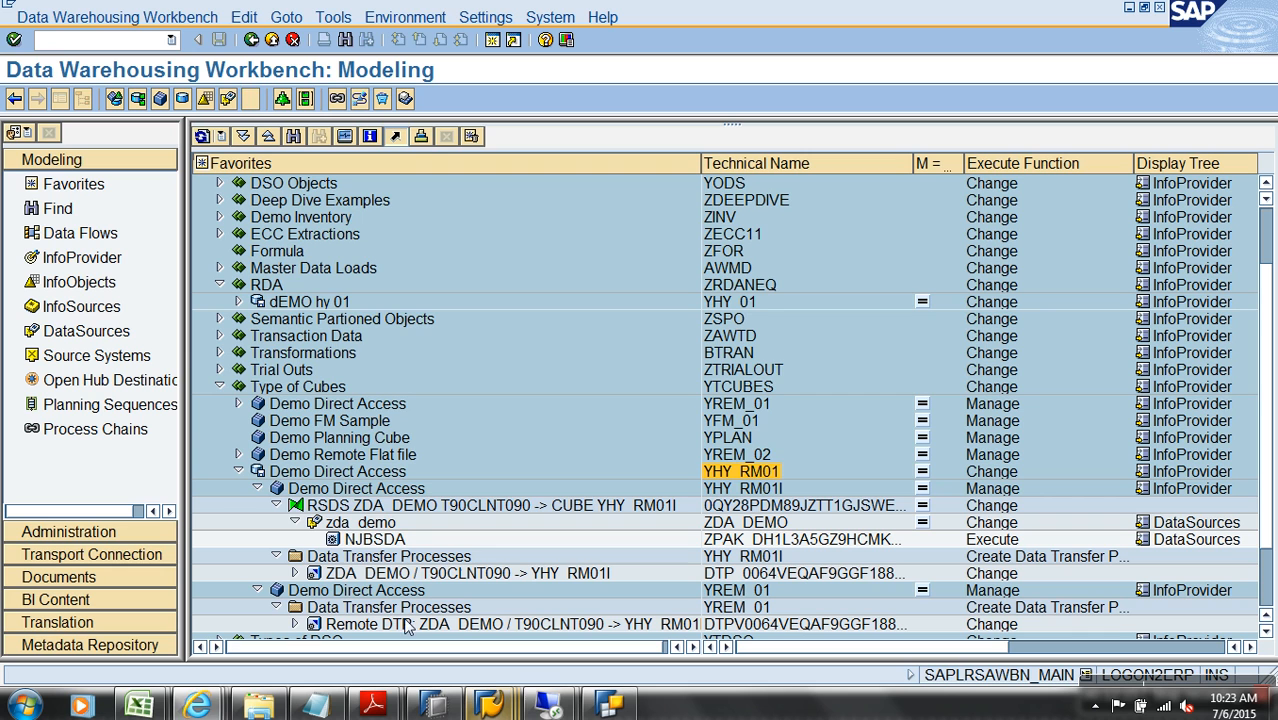
right_click(352, 492)
left_click(414, 325)
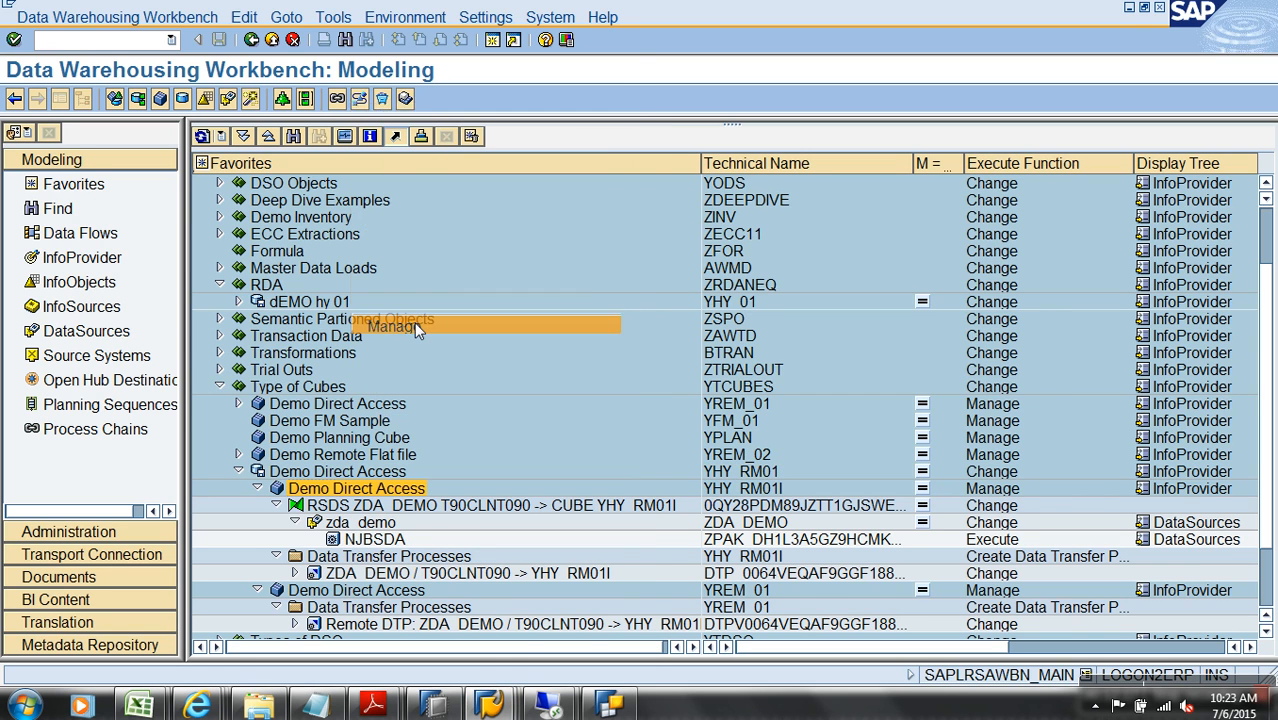
left_click(714, 281)
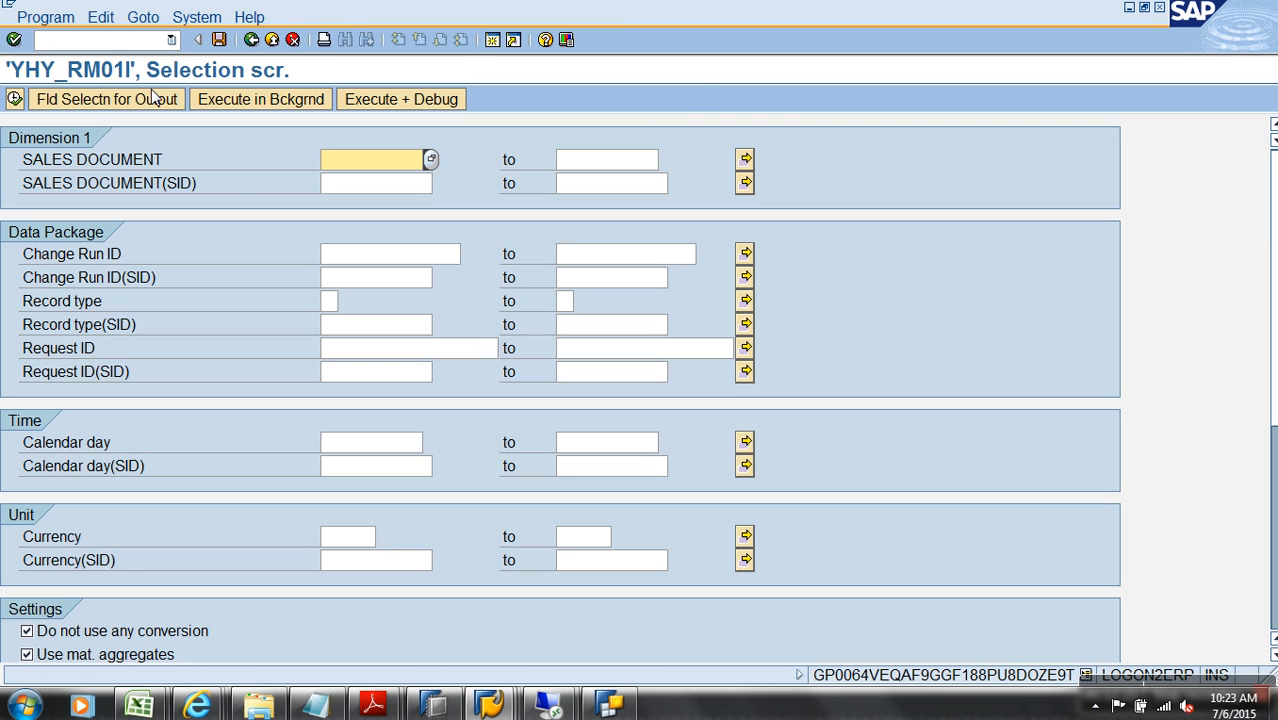
left_click(153, 97)
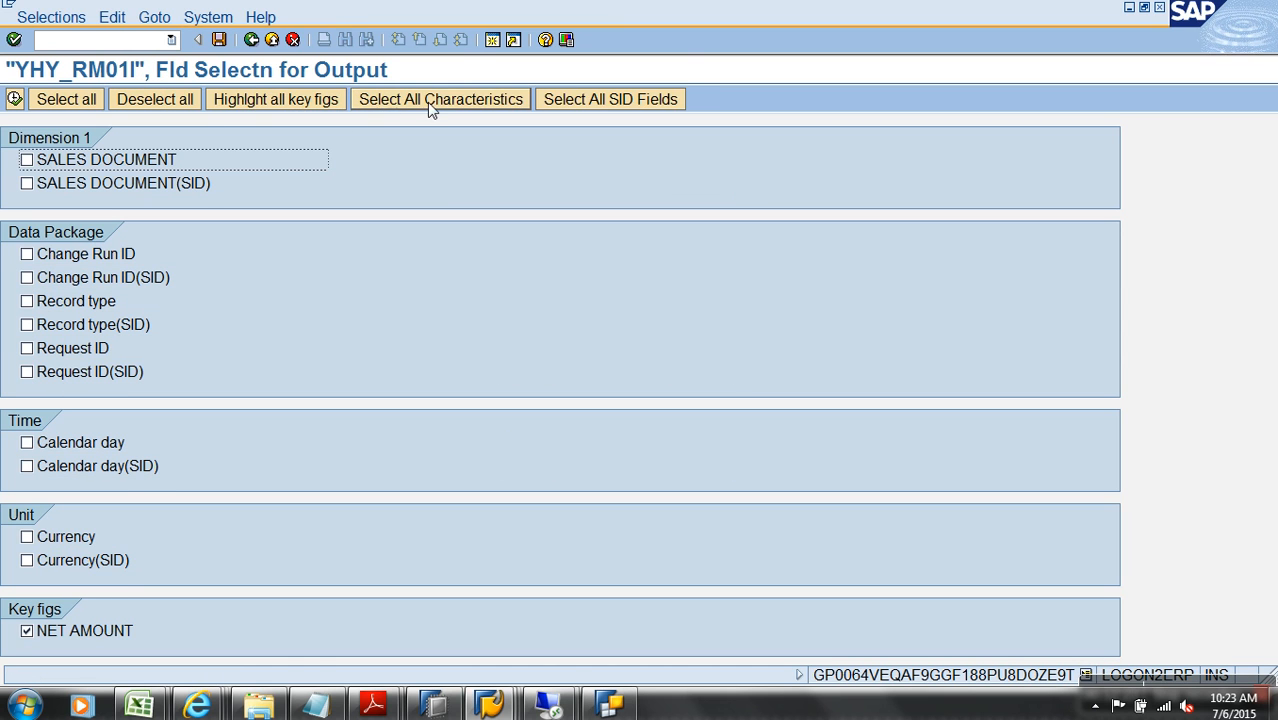
left_click(15, 100)
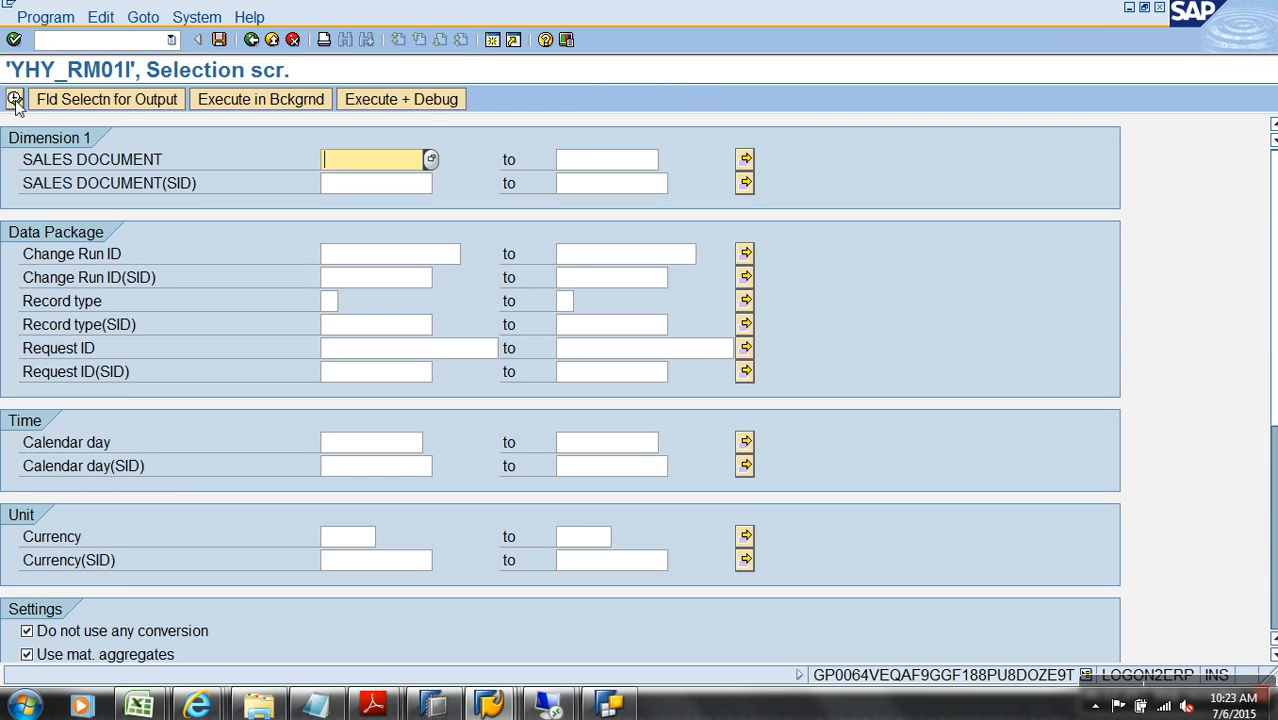
left_click(15, 99)
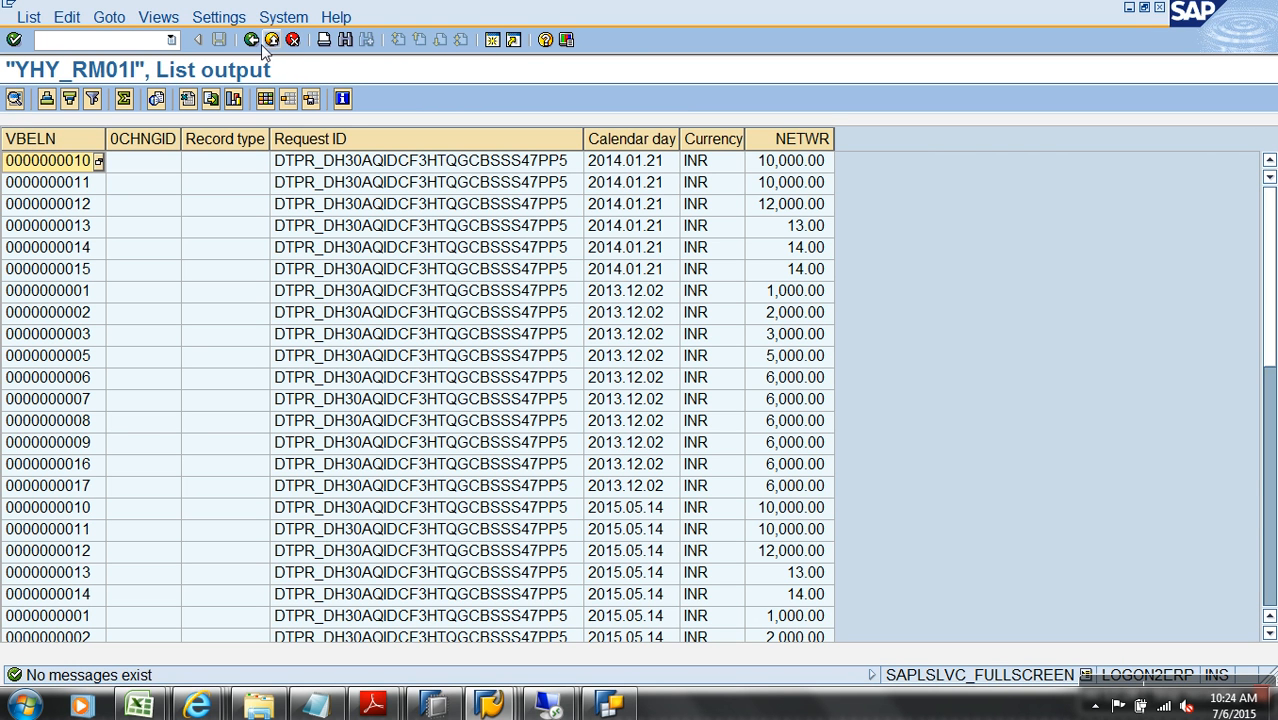
Step: Find sales document 20 in the YHY_RM01I list output, and return to the modeling overview
left_click(68, 420)
scroll(62, 430, "down", 3)
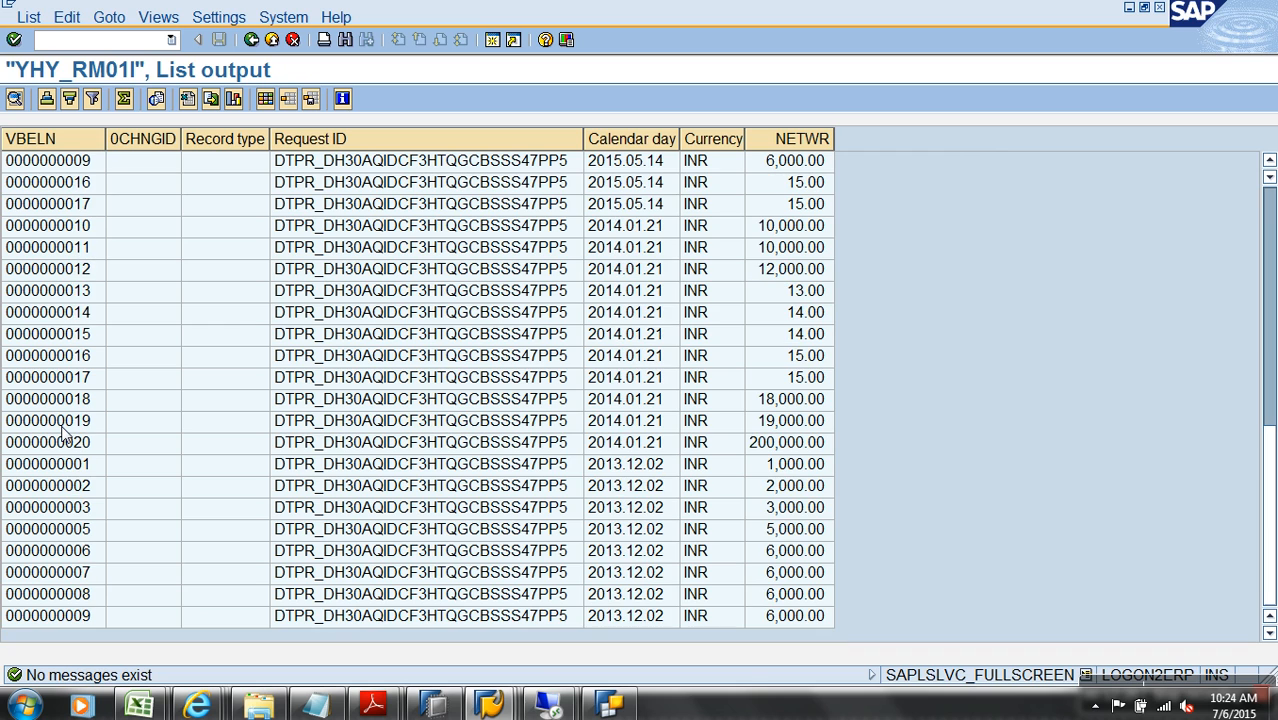
left_click(77, 449)
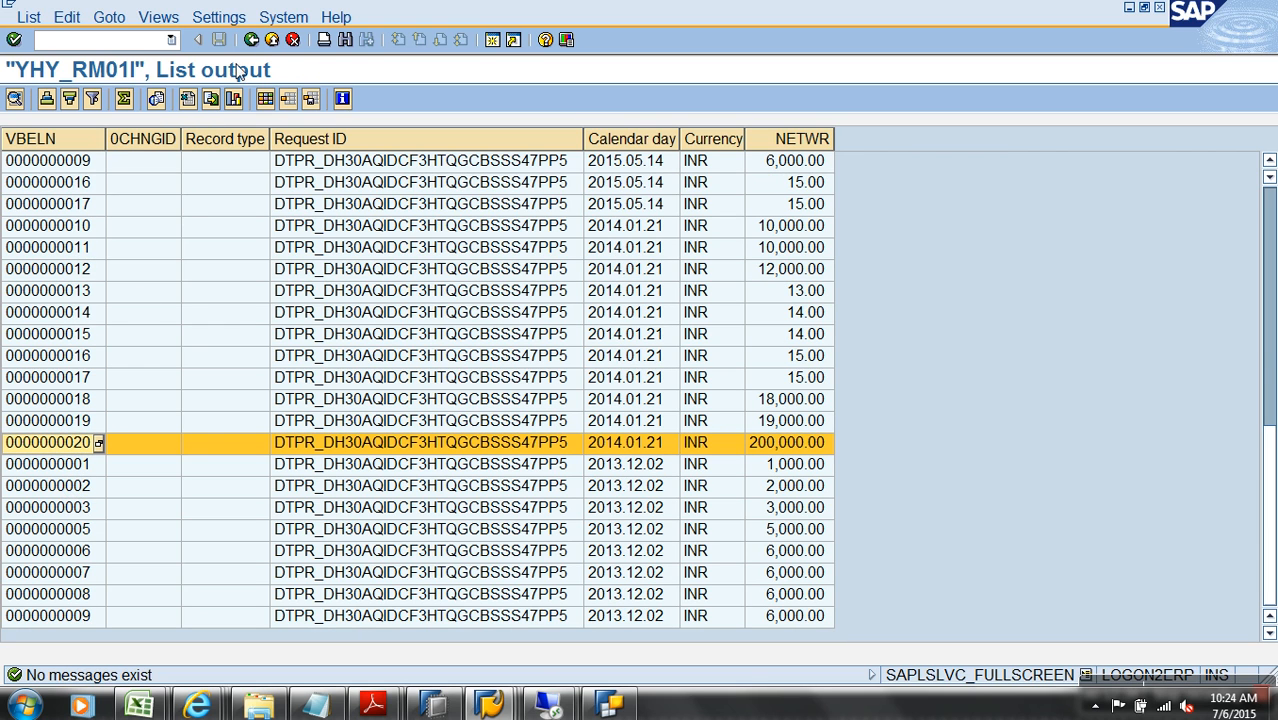
left_click(265, 40)
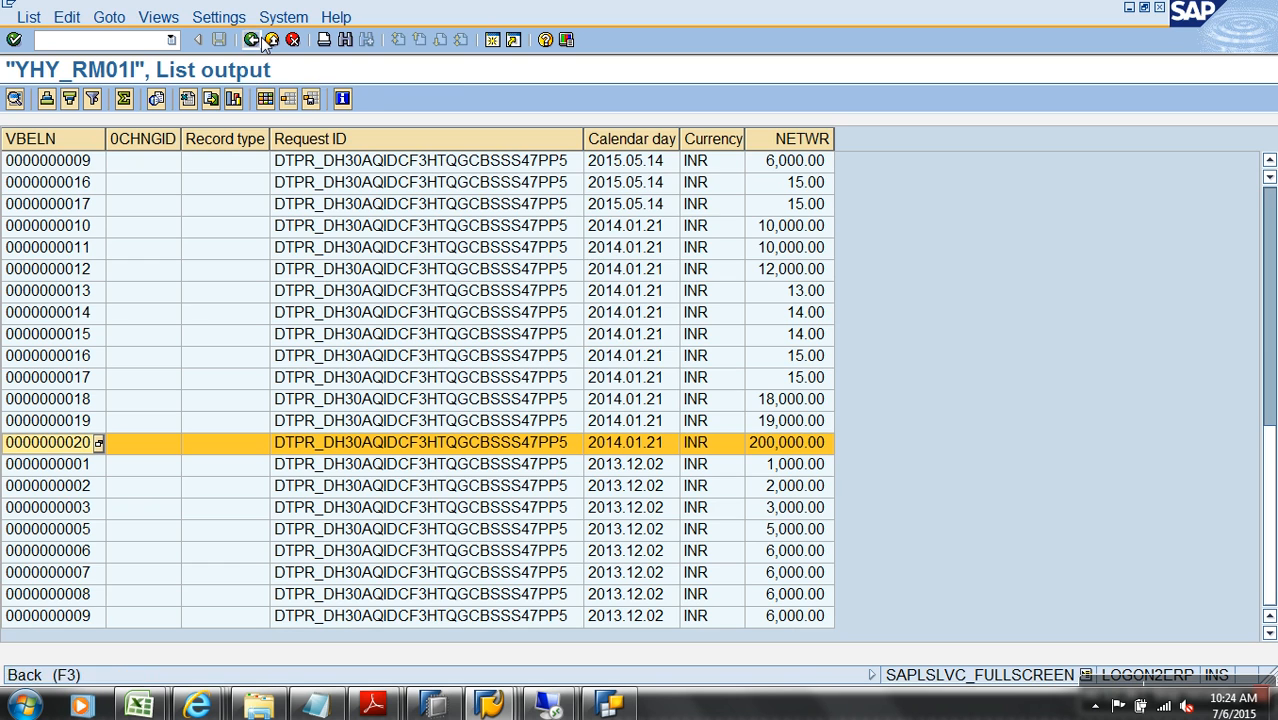
left_click(265, 40)
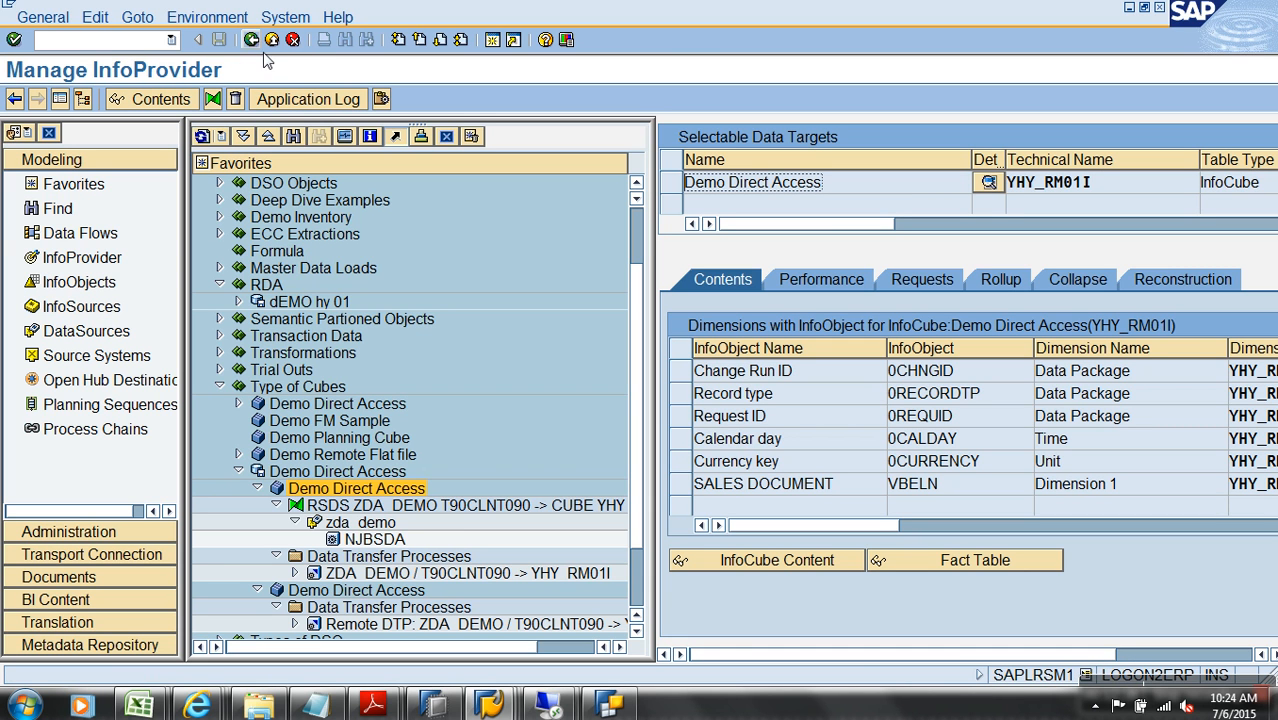
left_click(274, 44)
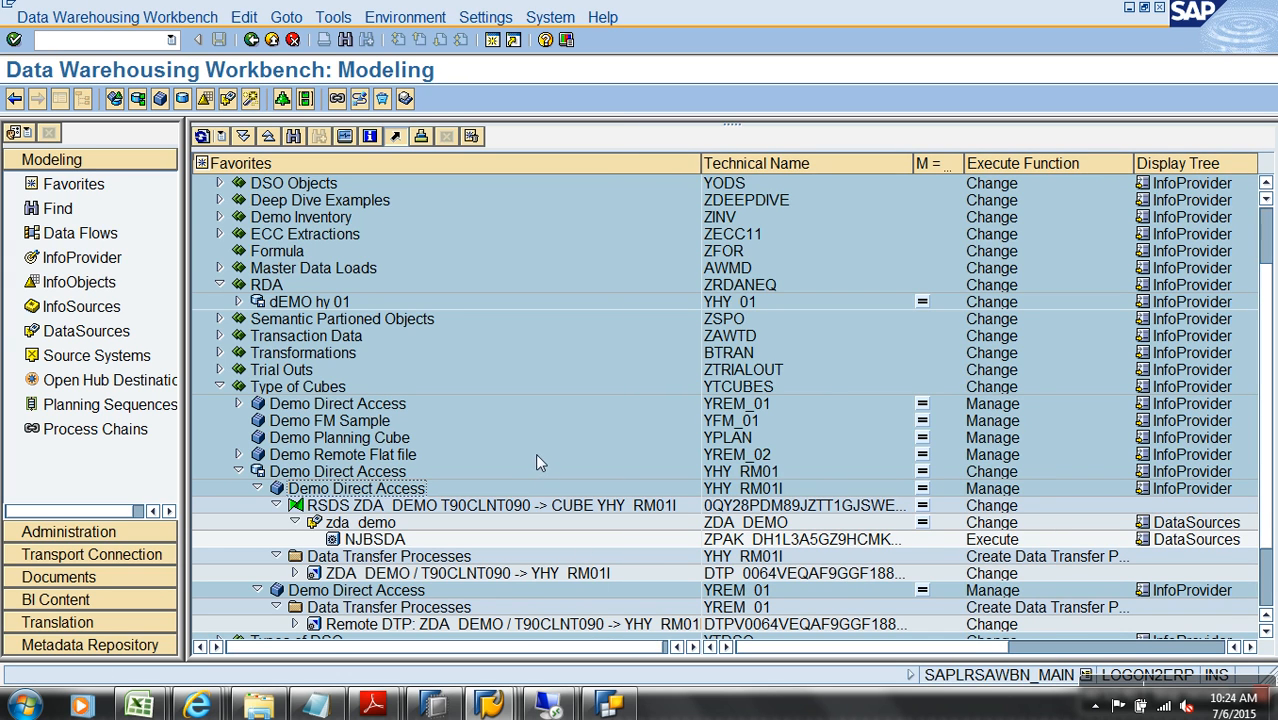
Step: Select HybridProvider YHY_RM01 in the InfoProvider tree and switch back to the HY01 report in the web browser
scroll(535, 461, "down", 1)
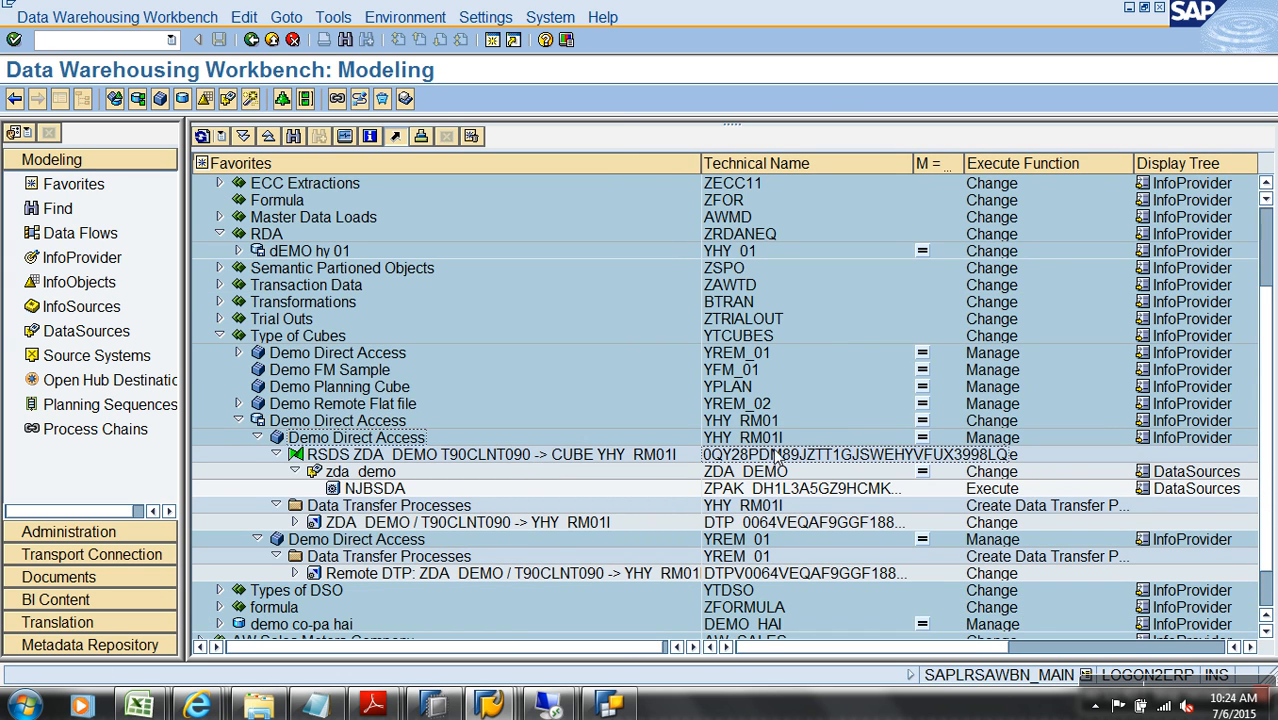
left_click(754, 421)
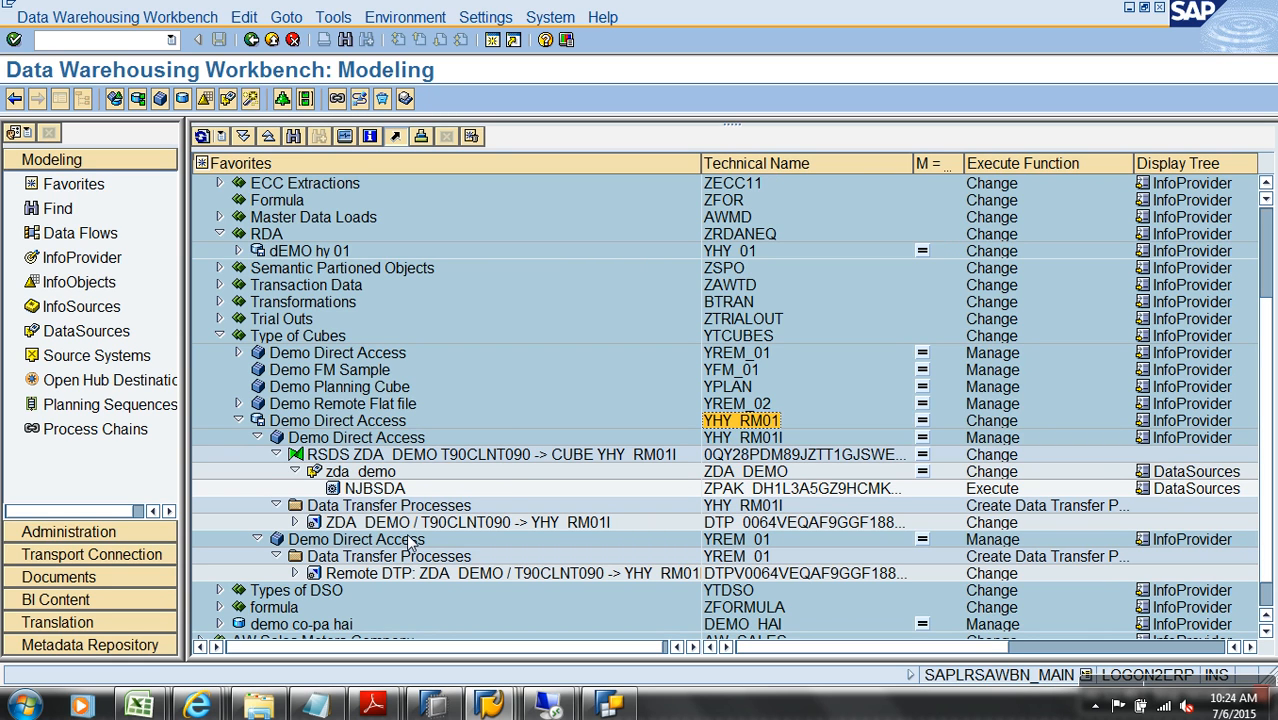
left_click(197, 705)
left_click(988, 622)
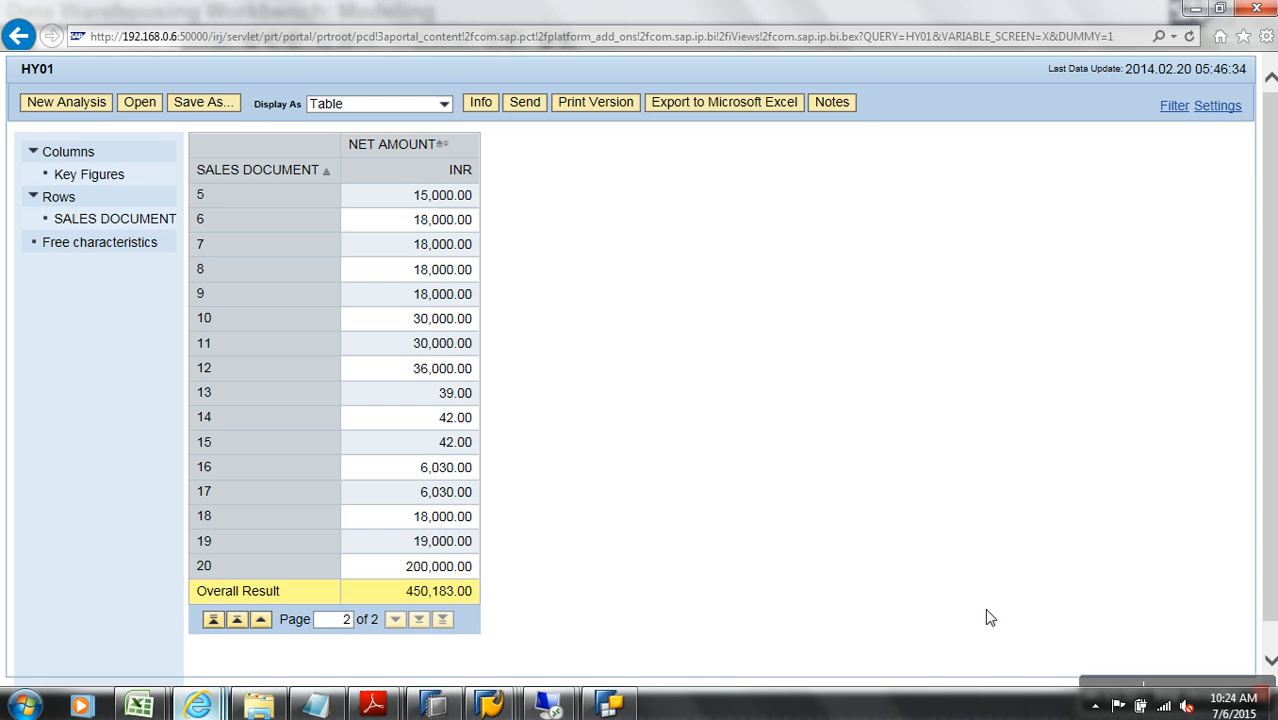